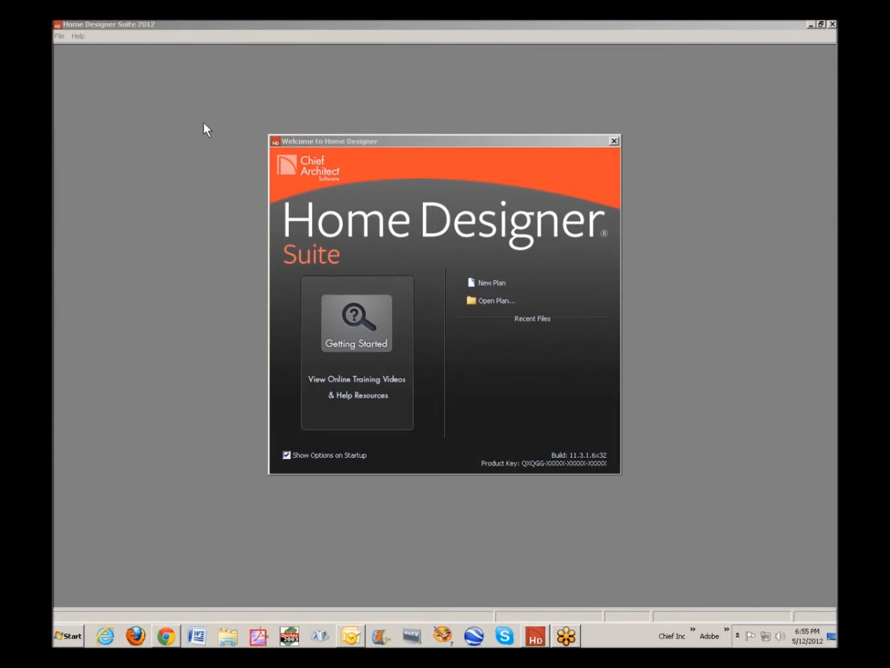
Create a new plan from the Default Style home template using U.S. units (inches)
click(498, 283)
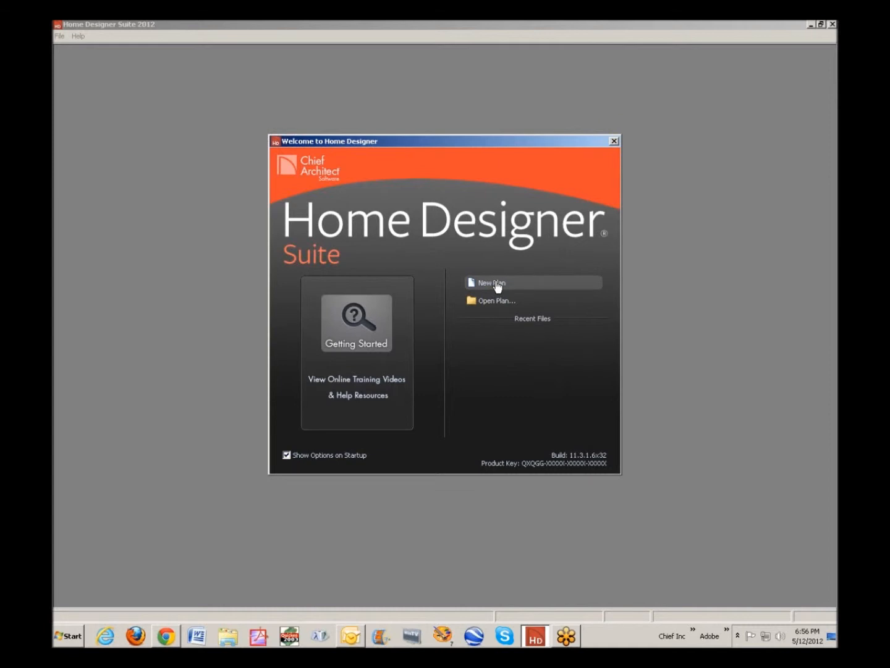
click(498, 283)
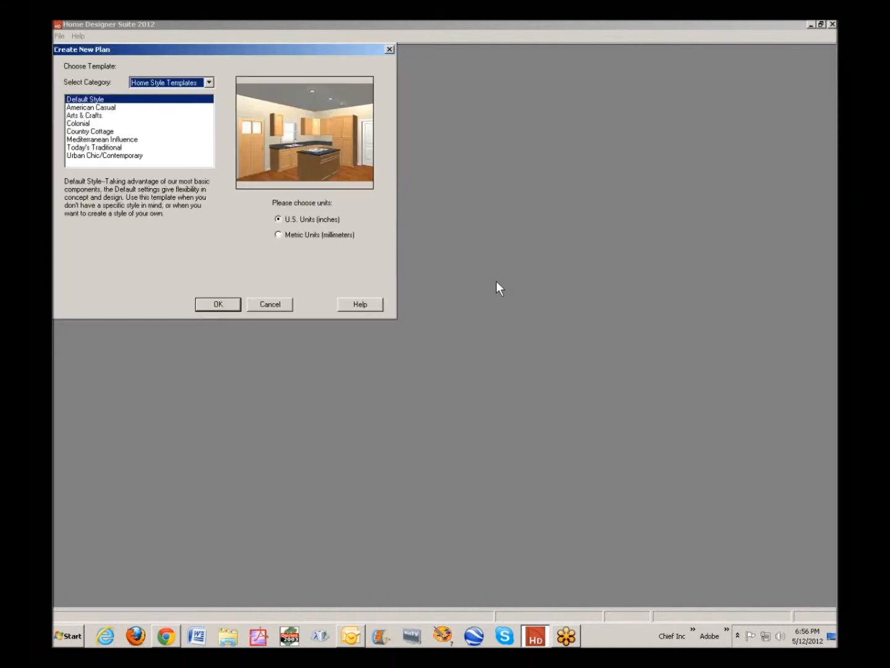
click(235, 301)
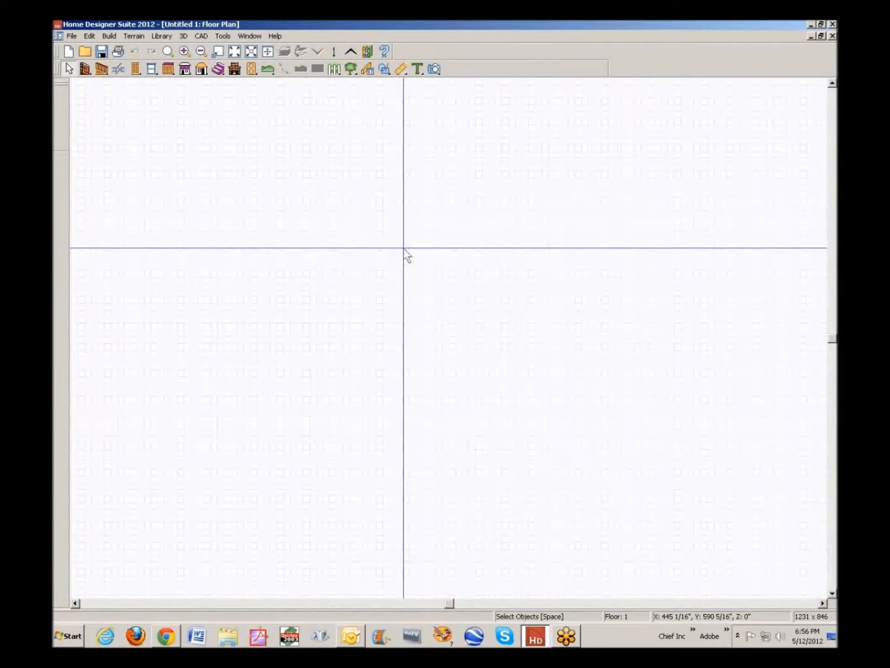
Turn off the reference grid and the snap grid/units in the plan's default settings
click(90, 36)
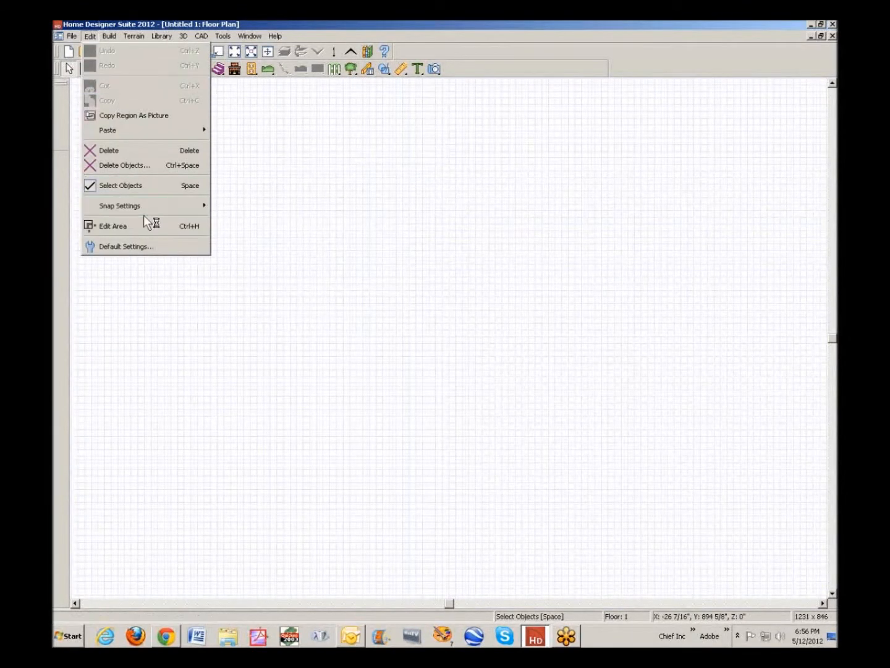
click(107, 247)
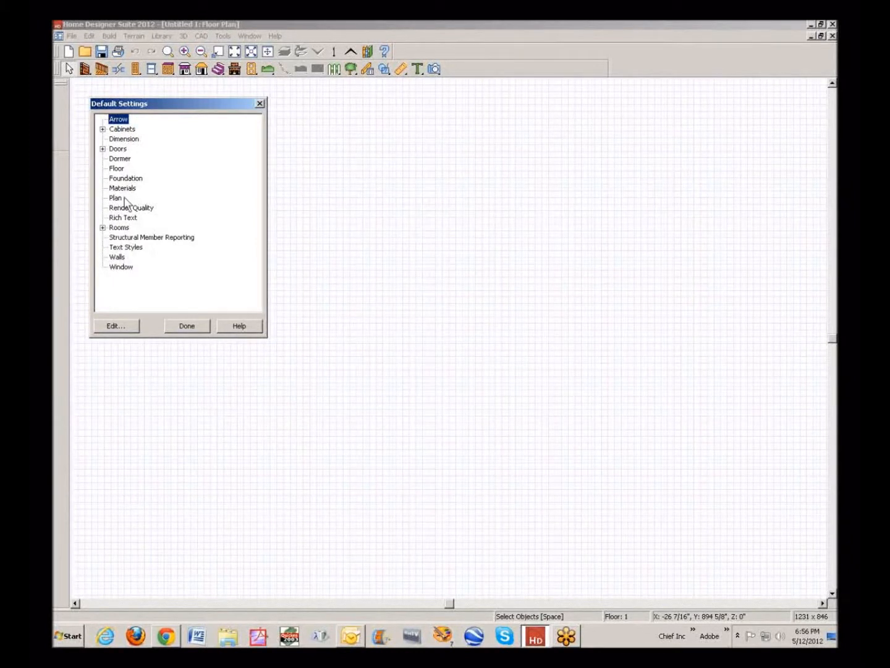
click(123, 198)
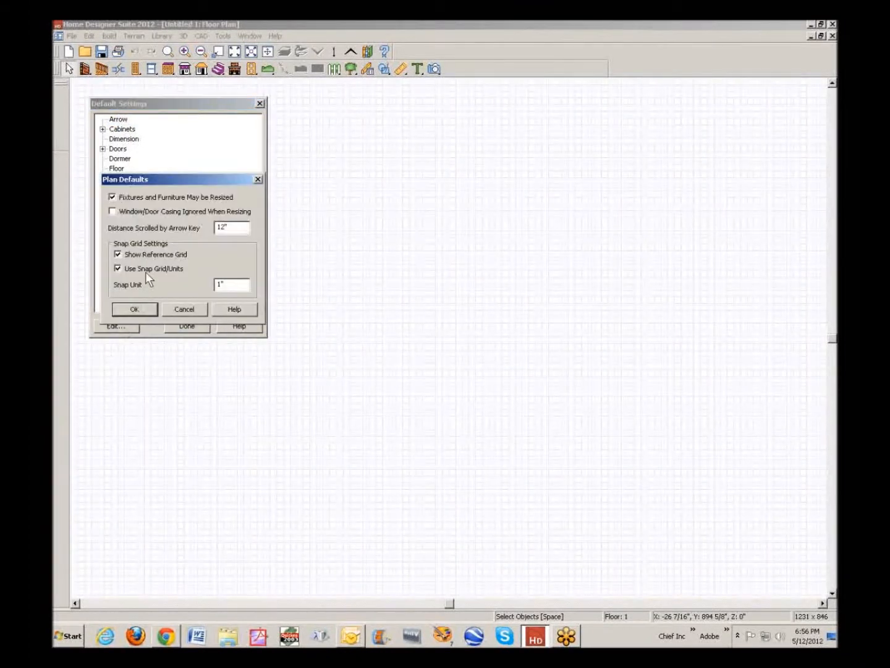
click(118, 254)
click(118, 268)
click(135, 309)
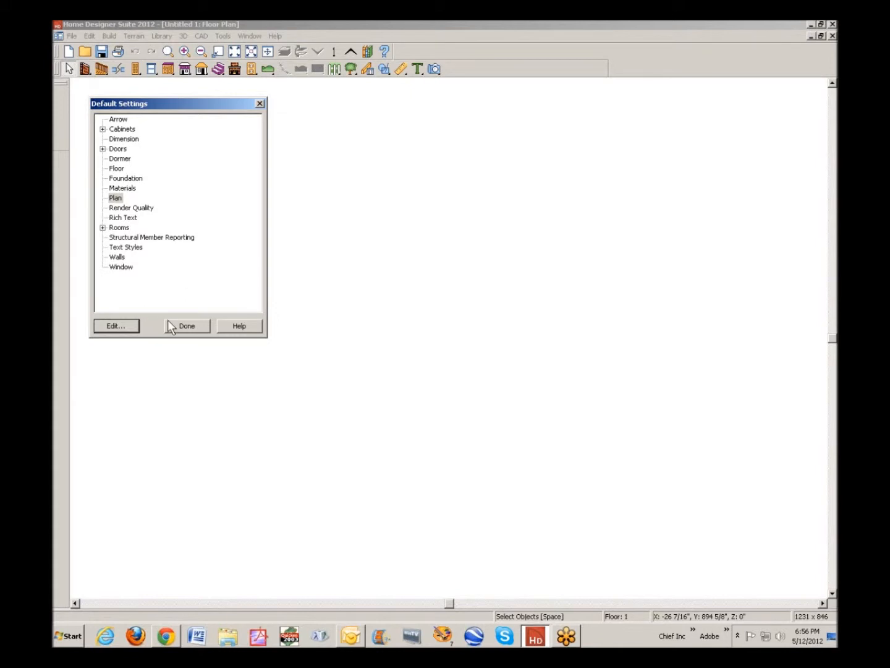
click(184, 328)
Draw a closed rectangle of straight exterior walls enclosing about 796 sq ft, and inspect it in a full perspective overview
click(86, 69)
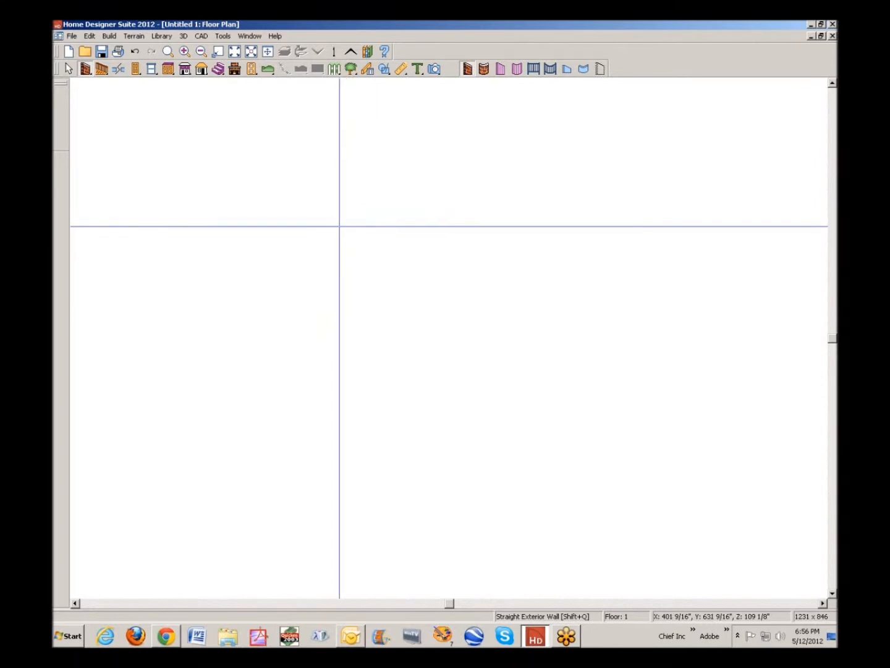
mouse_move(274, 204)
mouse_down()
mouse_move(470, 209)
mouse_move(466, 398)
mouse_move(479, 368)
mouse_move(471, 380)
mouse_move(269, 386)
mouse_move(294, 254)
mouse_move(275, 208)
mouse_up()
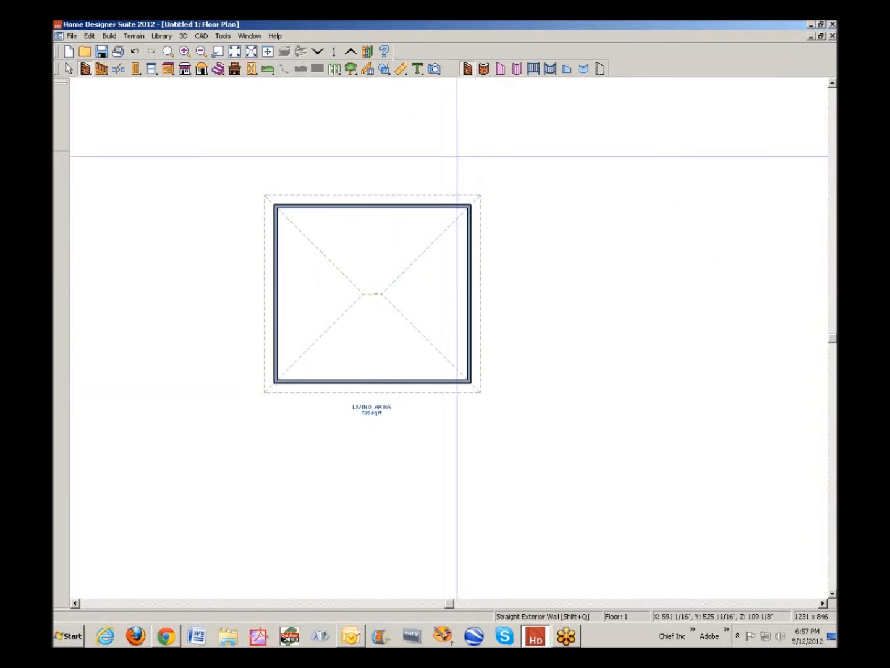
click(435, 67)
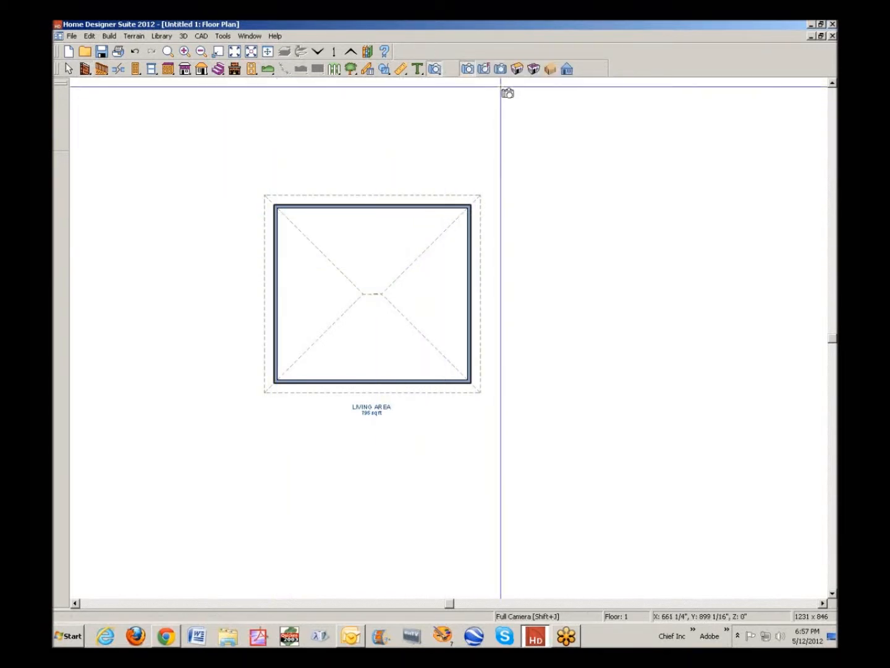
click(518, 69)
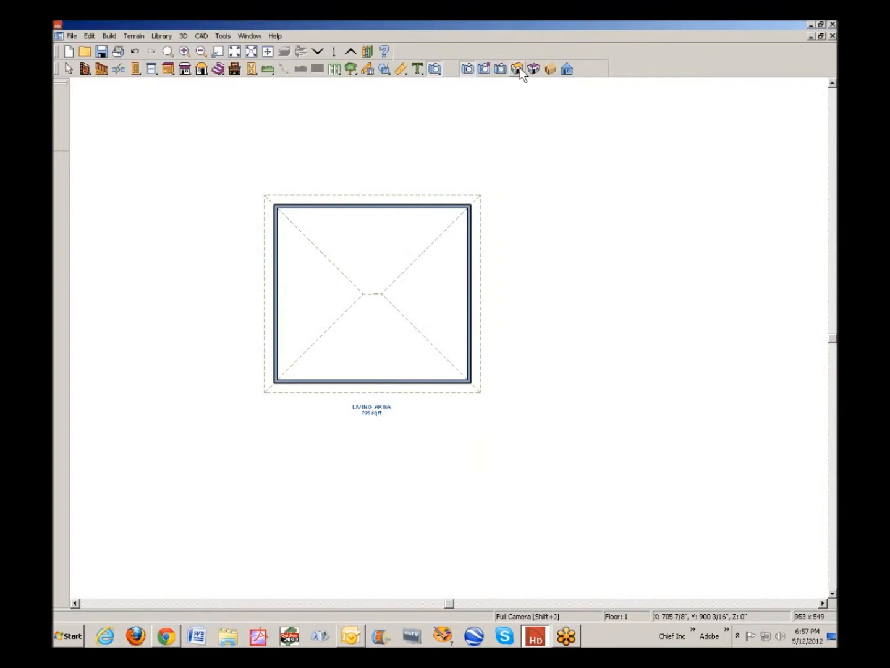
drag(508, 171, 625, 151)
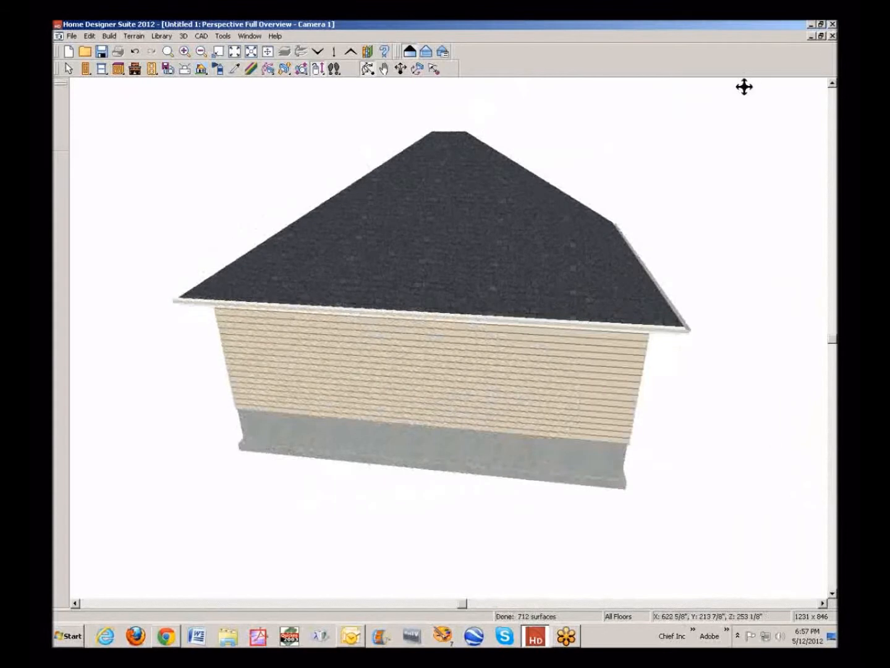
click(832, 36)
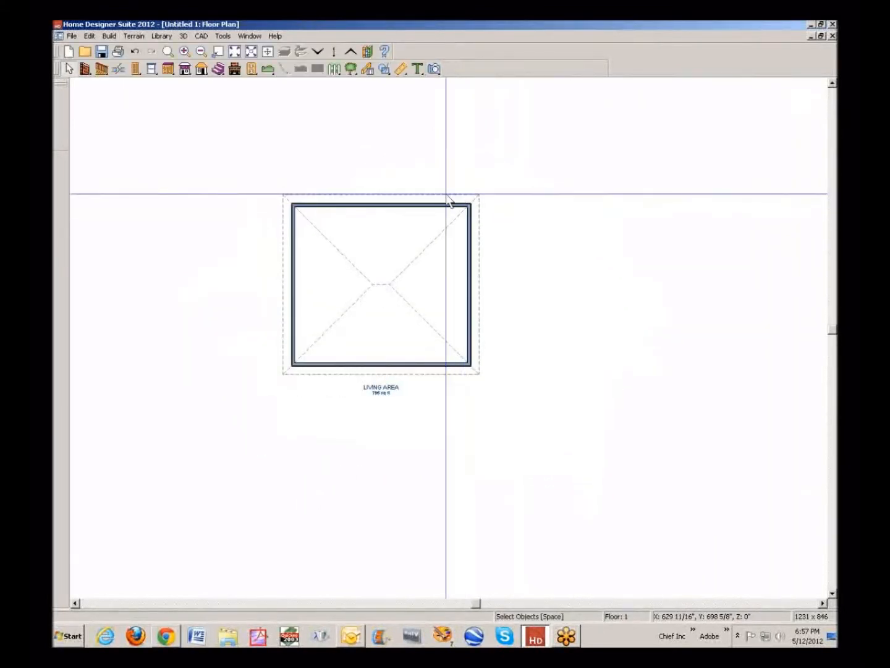
Move the plan's upper wall outward to enlarge the living area to about 1,100 sq ft, and make it a full gable wall
click(420, 206)
drag(419, 205, 428, 142)
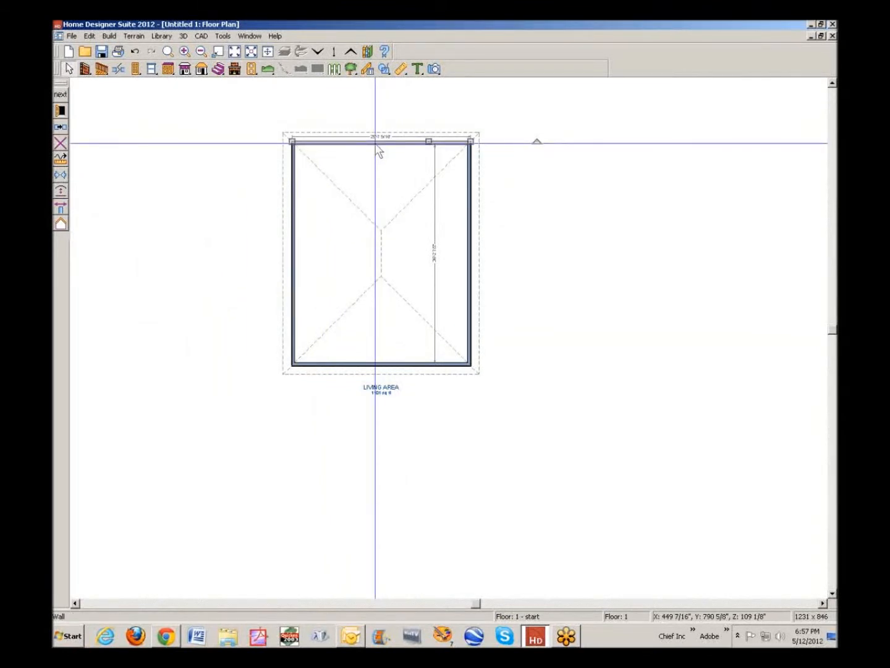
click(61, 111)
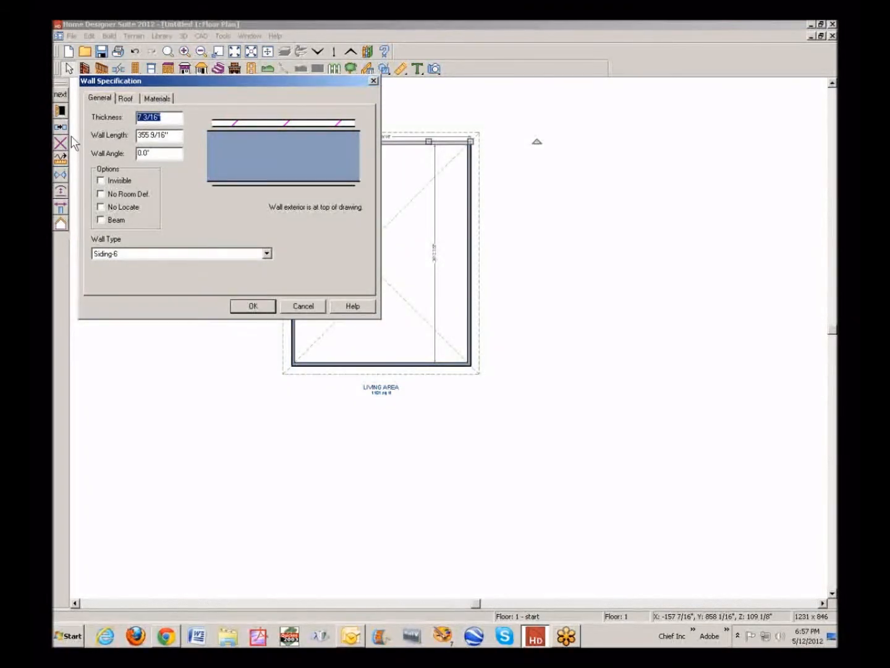
click(126, 100)
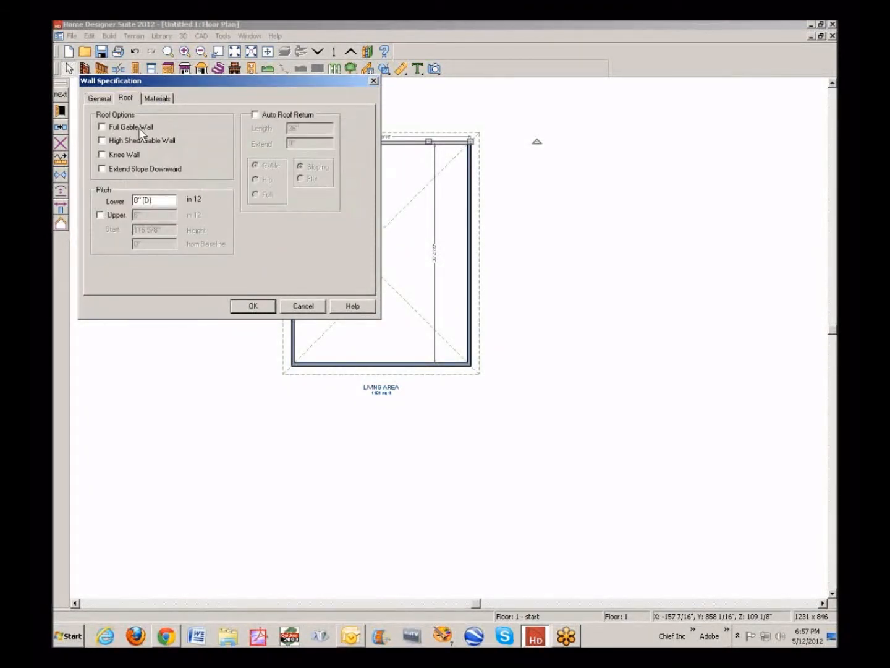
click(110, 125)
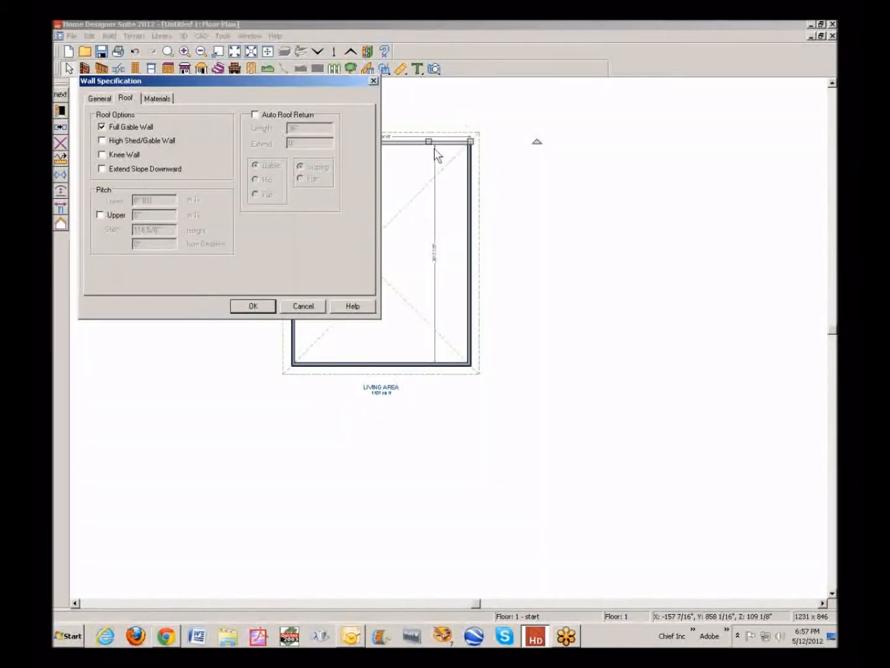
click(252, 306)
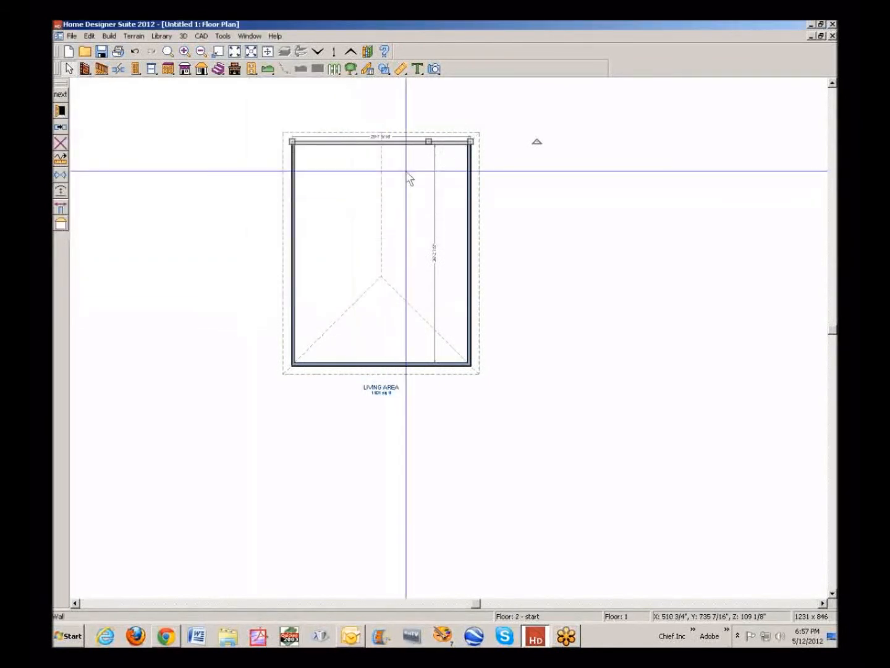
Make the lower exterior wall of the plan a full gable wall
click(417, 363)
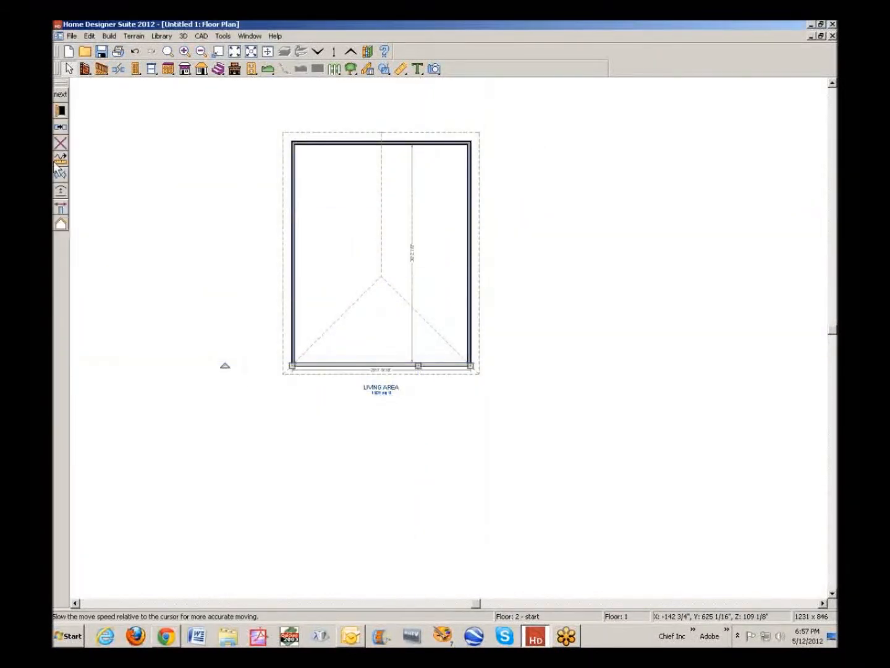
click(61, 112)
click(126, 98)
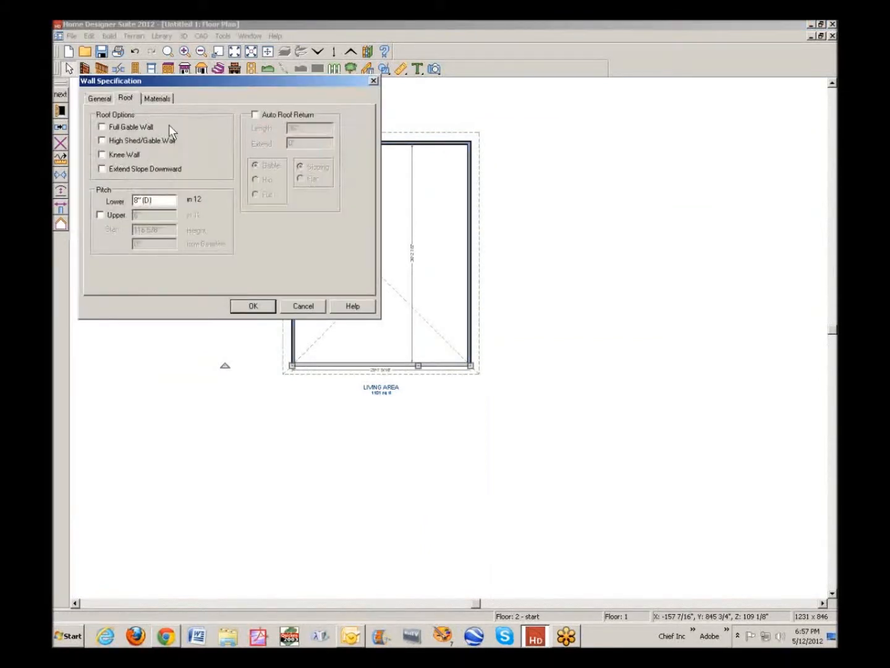
click(103, 127)
click(250, 307)
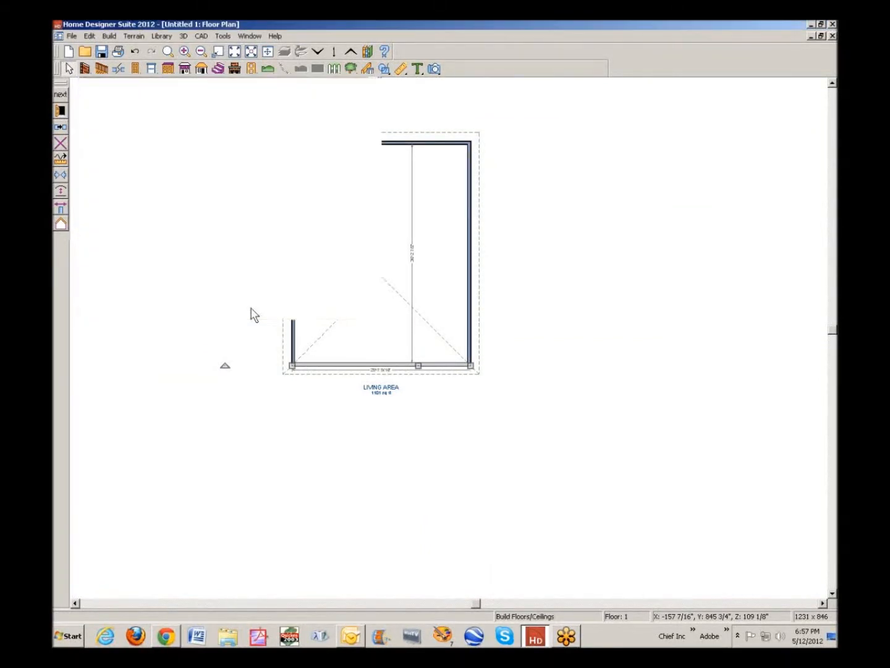
Inspect the gable roof from the gable end in a full perspective overview, and return to the floor plan
click(435, 68)
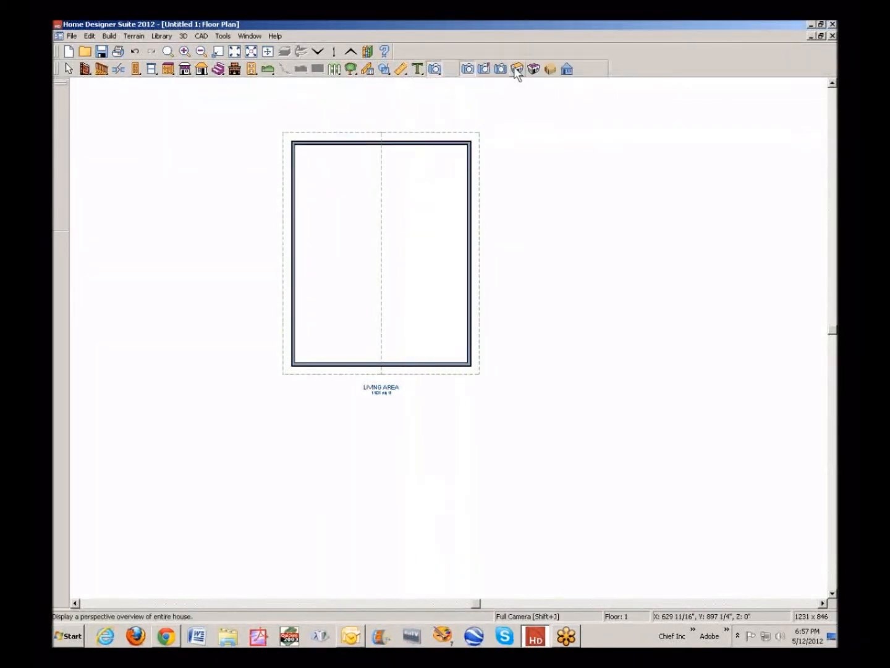
click(516, 68)
drag(454, 141, 491, 121)
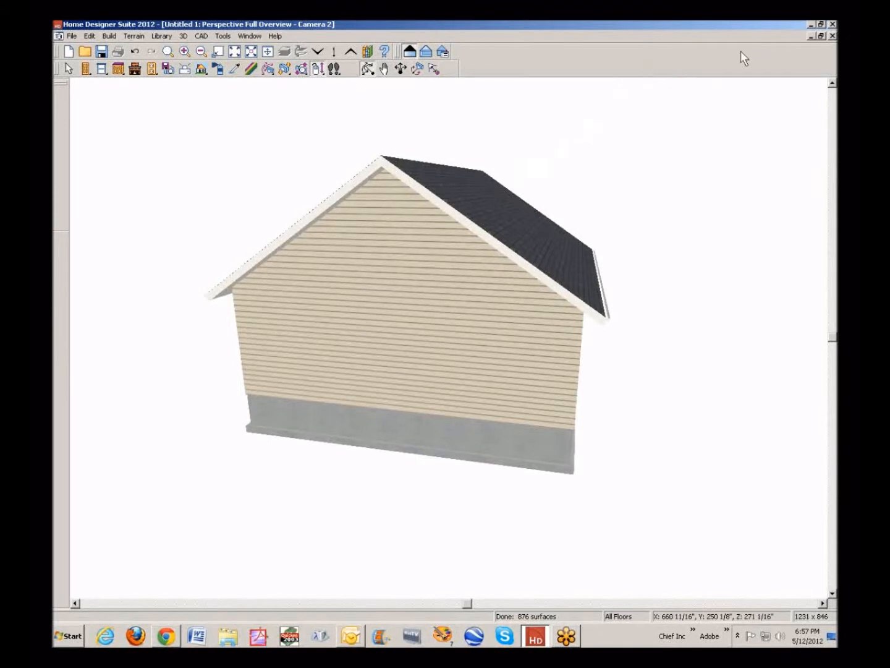
click(828, 36)
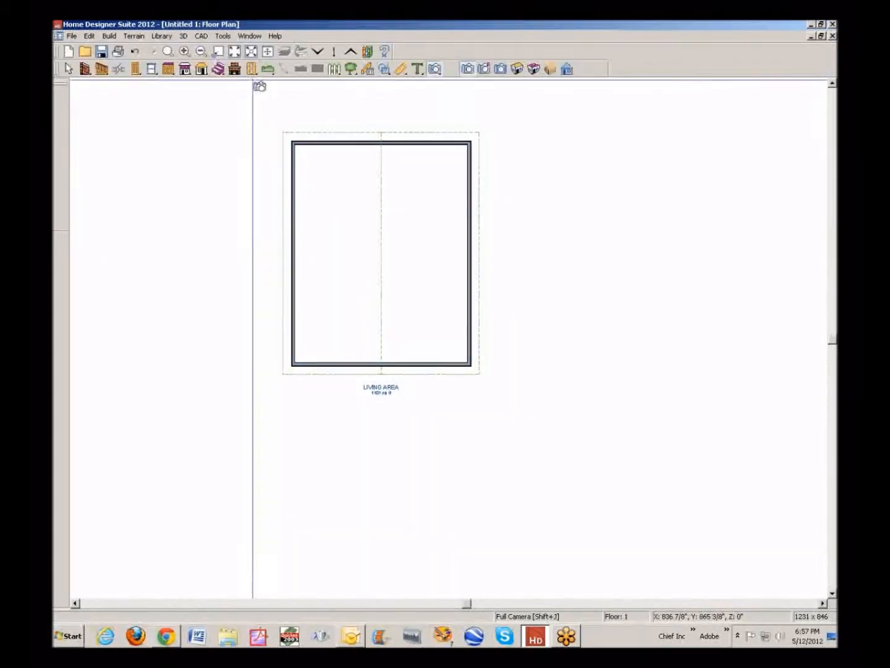
Rebuild the roof with a pitch of 12 in 12
click(203, 68)
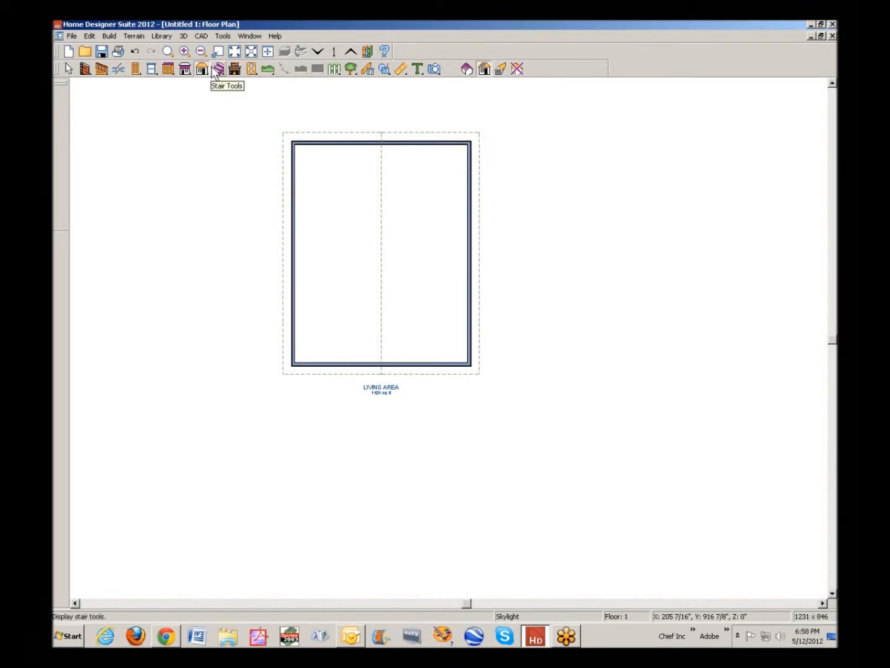
click(112, 37)
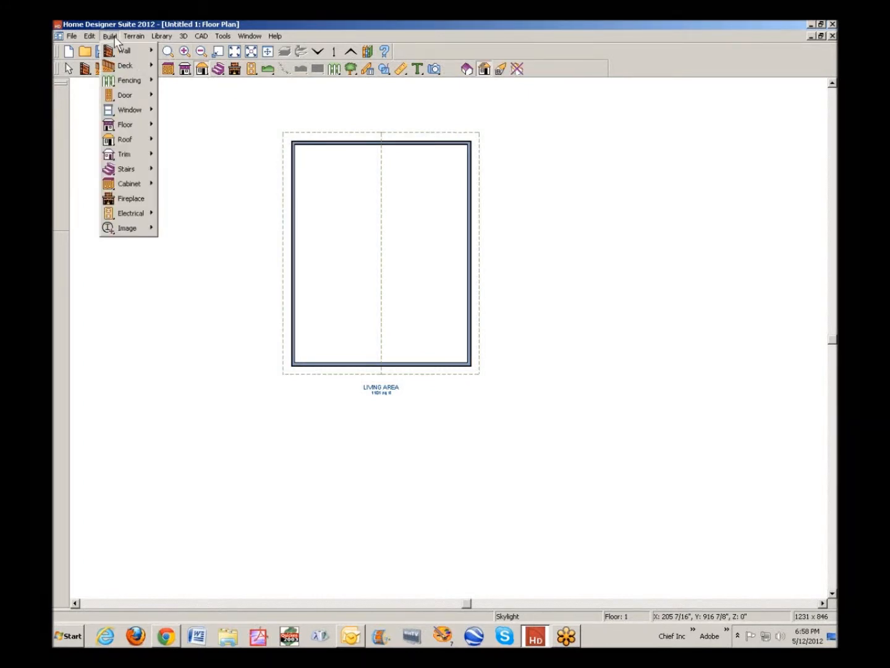
click(112, 36)
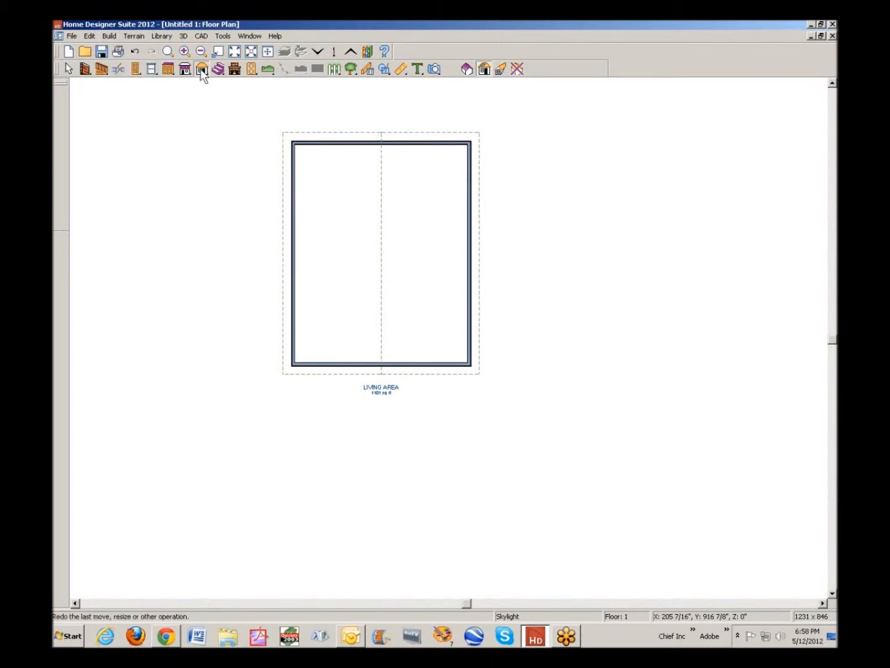
click(110, 36)
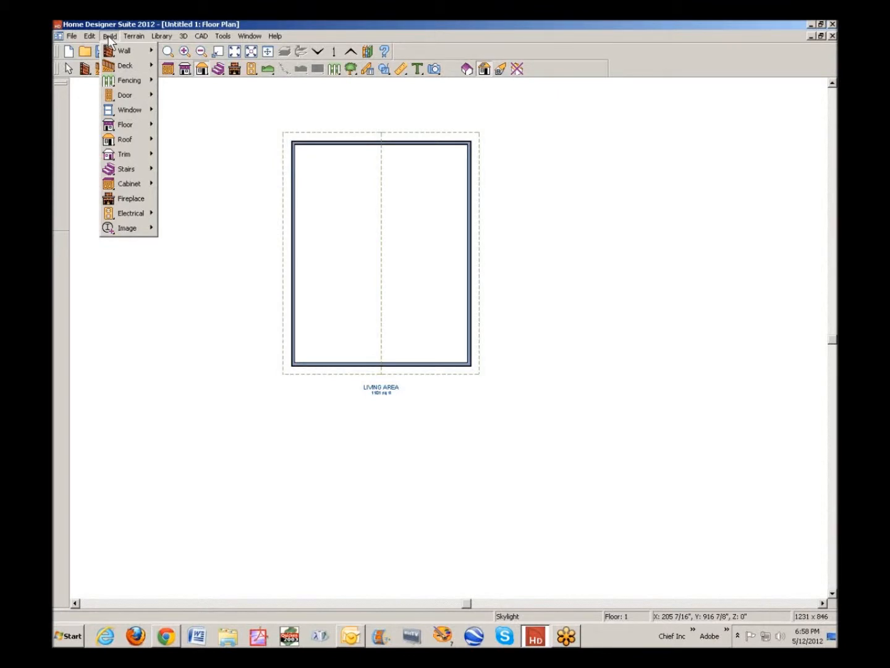
mouse_move(131, 139)
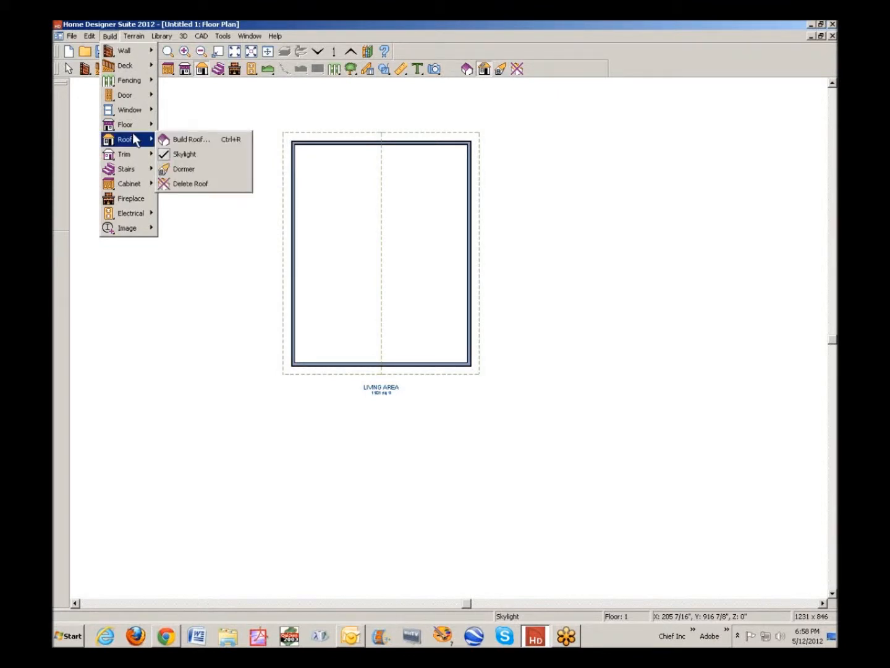
click(177, 139)
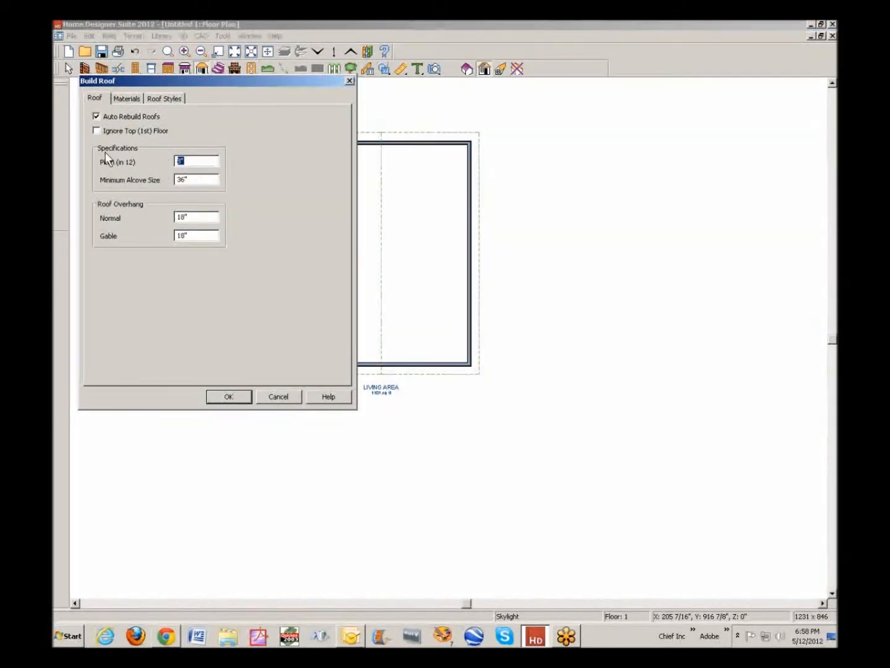
text(12)
click(237, 397)
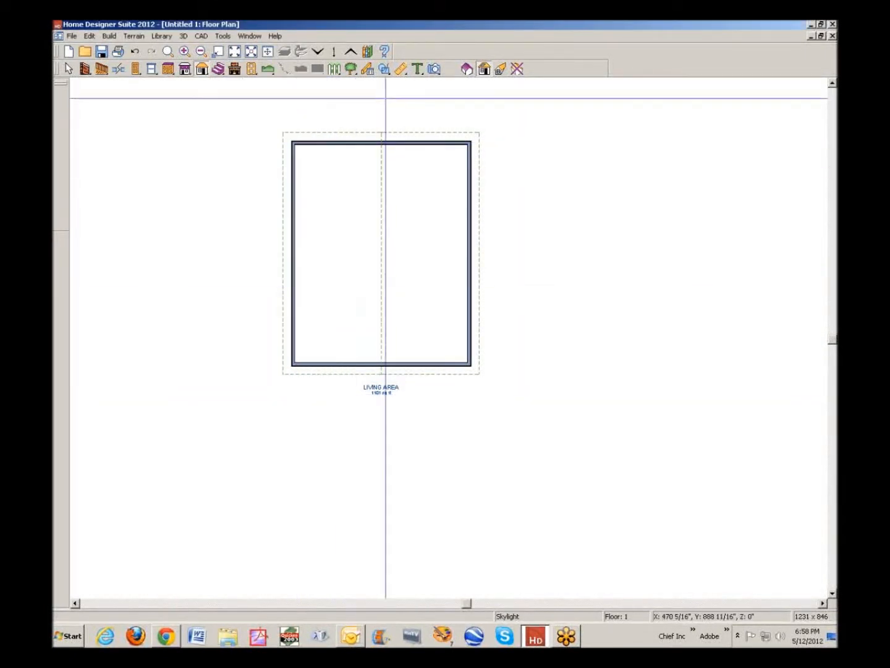
Display a full perspective overview of the house and place a window high in the facing gable wall
click(436, 70)
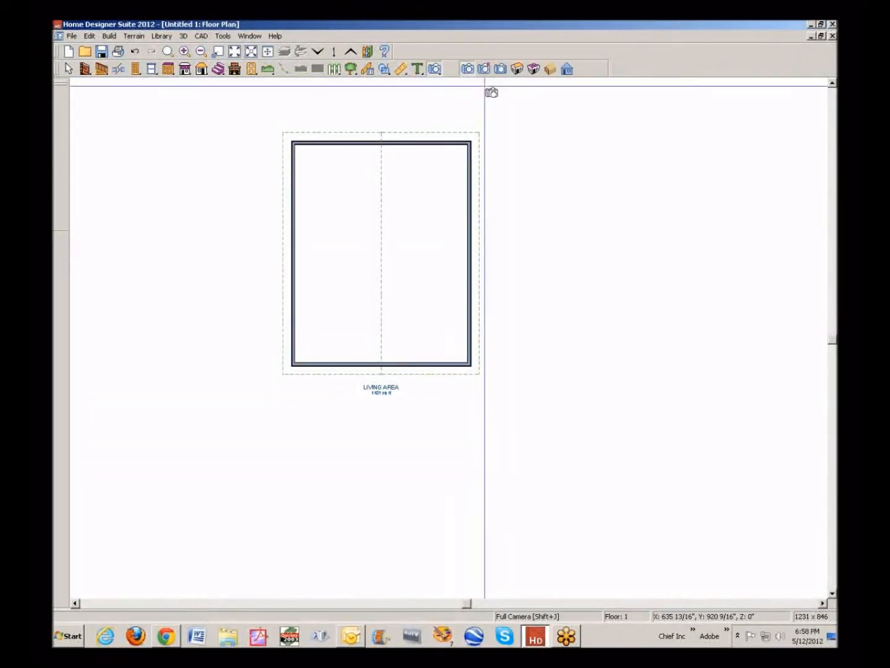
click(520, 70)
drag(431, 199, 459, 170)
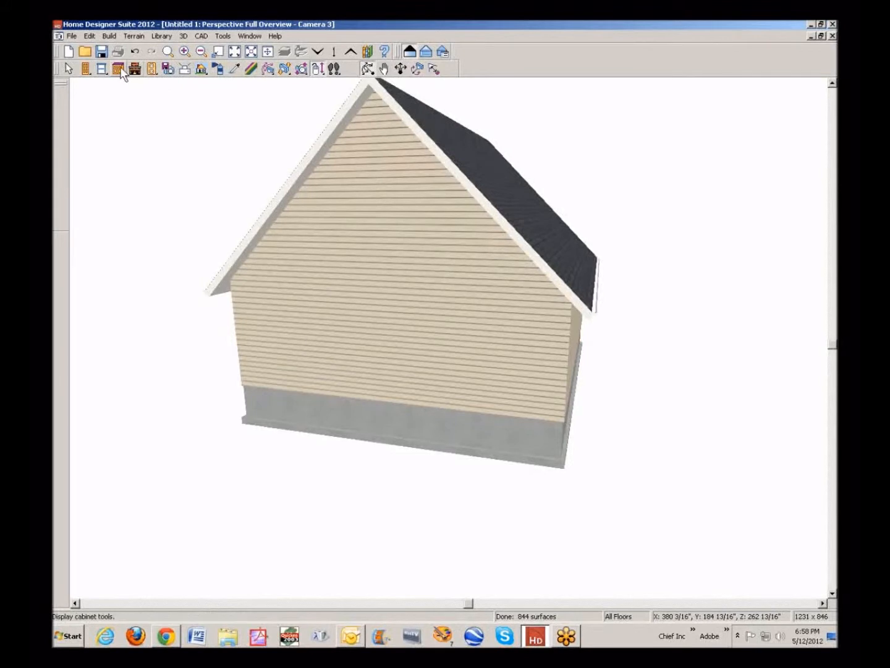
click(103, 69)
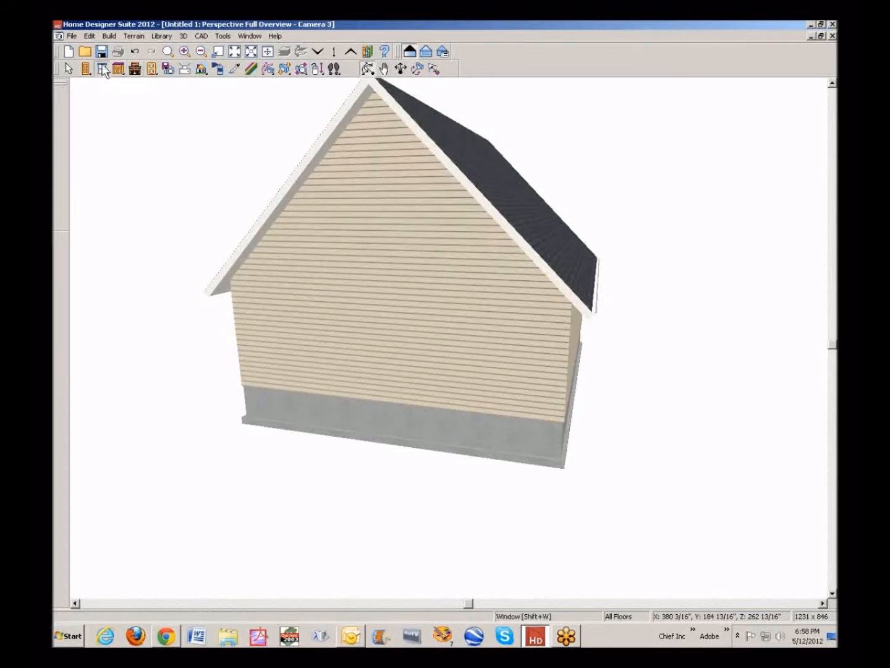
click(358, 191)
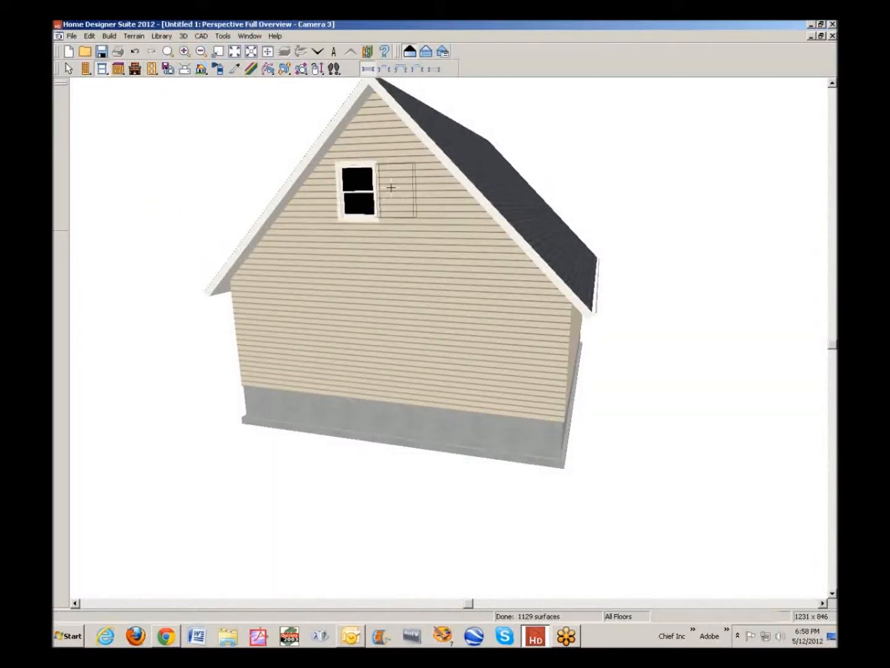
Place a second window directly beside the first in the gable wall, and return to the floor plan
click(391, 191)
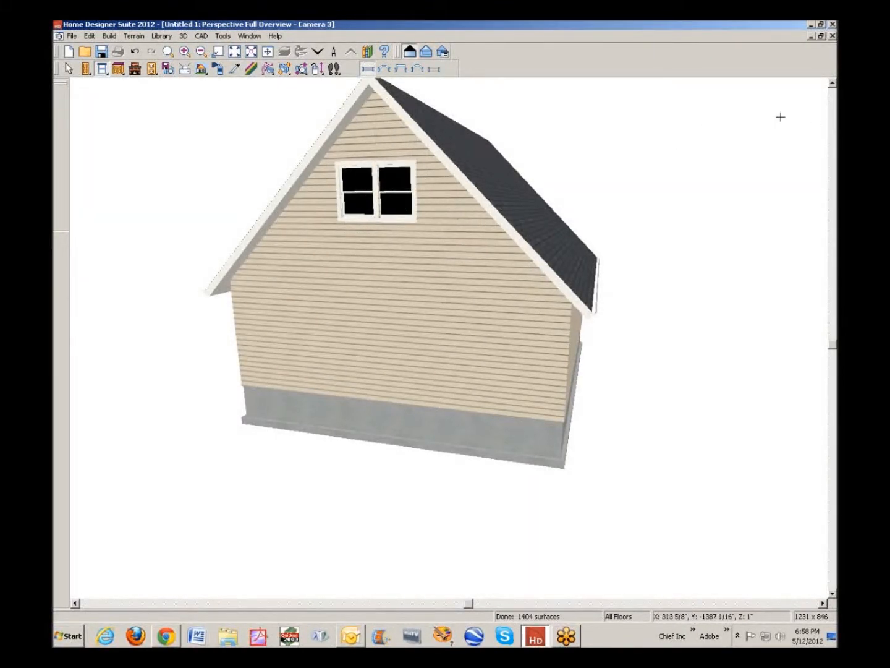
click(832, 36)
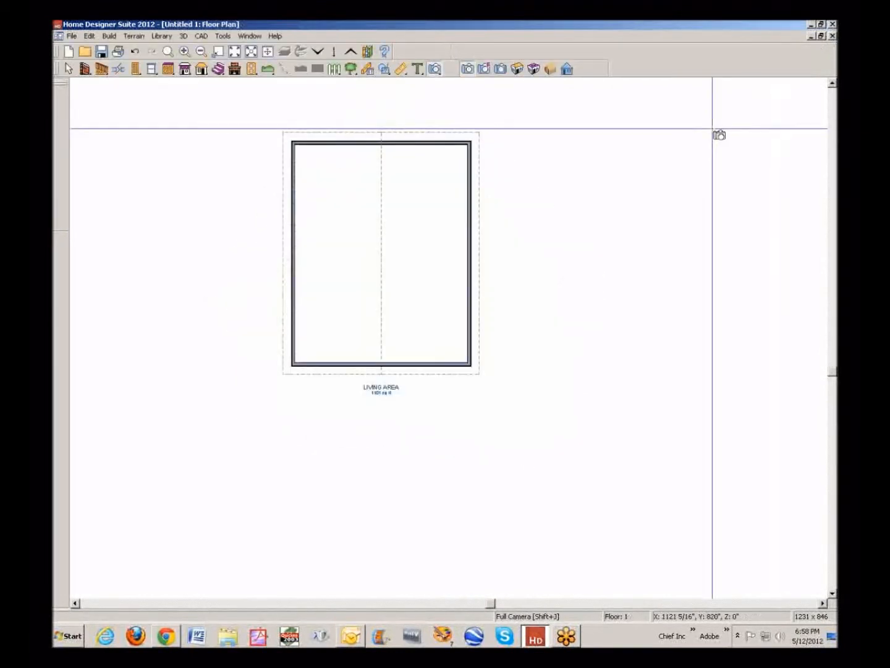
click(68, 68)
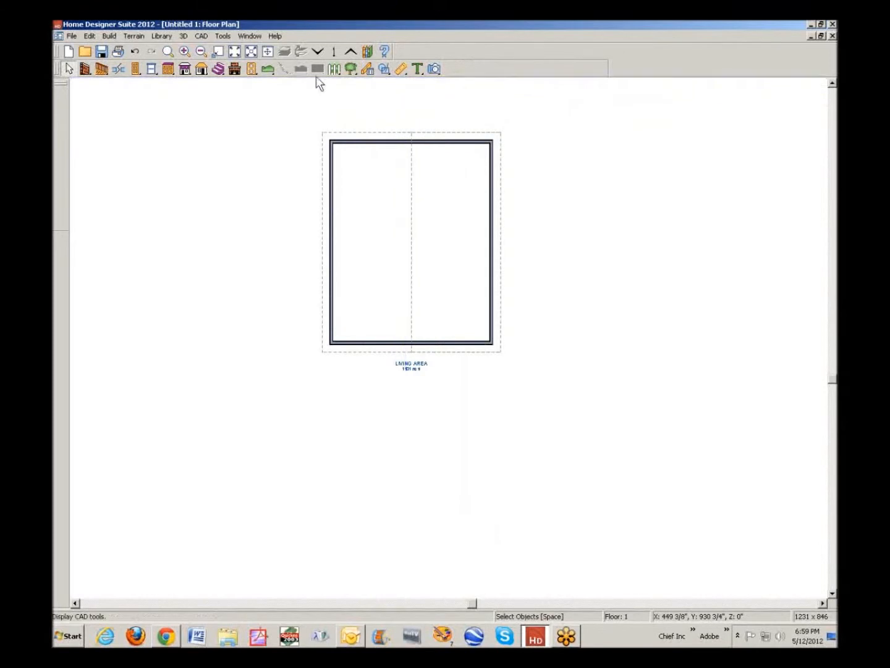
Draw a straight-railed deck about 26'-1" wide and 6'-0" deep against the outside of the house's lower exterior wall
click(168, 51)
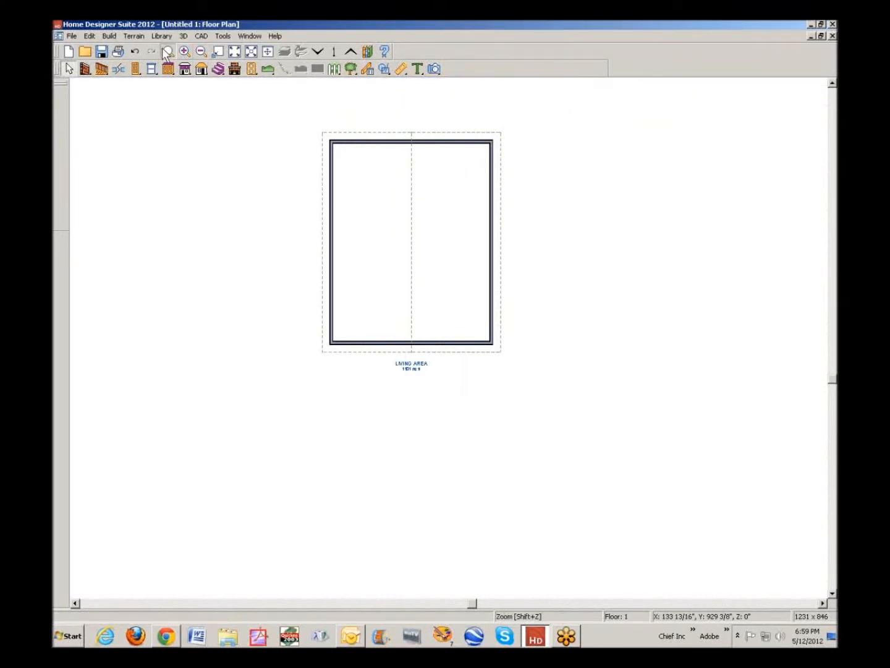
drag(262, 313, 614, 446)
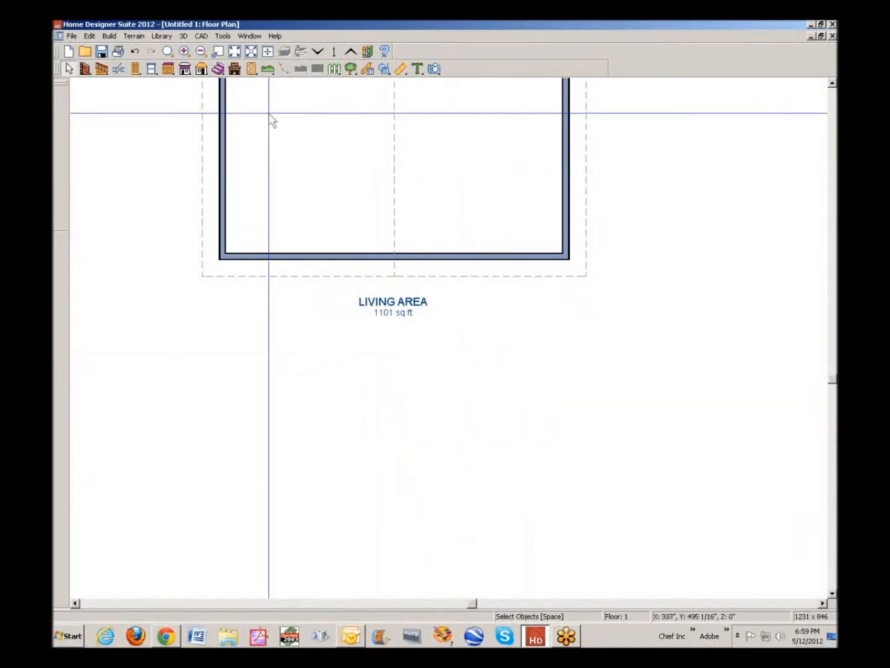
click(103, 70)
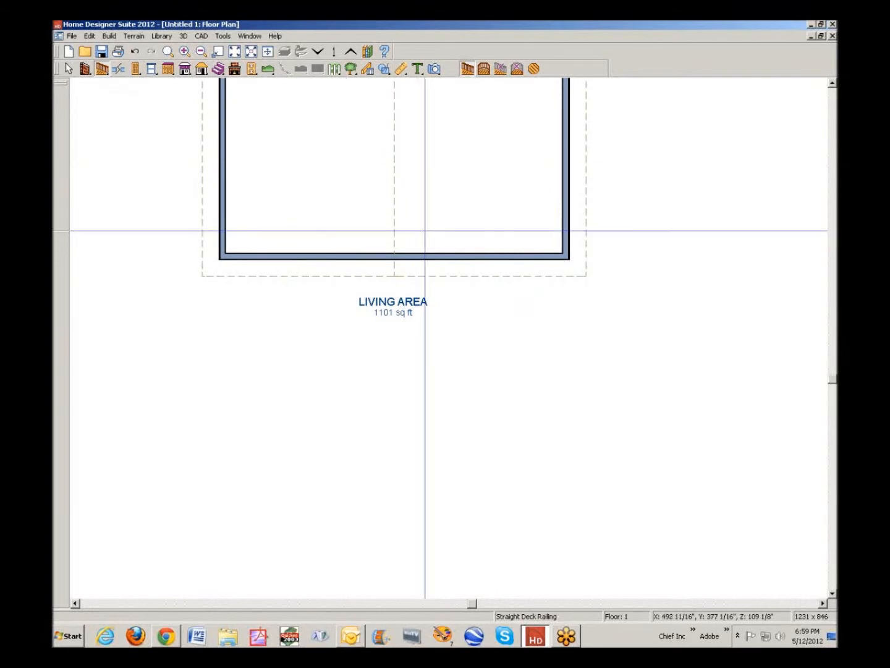
mouse_move(548, 260)
mouse_down()
mouse_move(548, 334)
mouse_move(369, 343)
mouse_move(236, 319)
mouse_move(236, 329)
mouse_move(237, 254)
mouse_up()
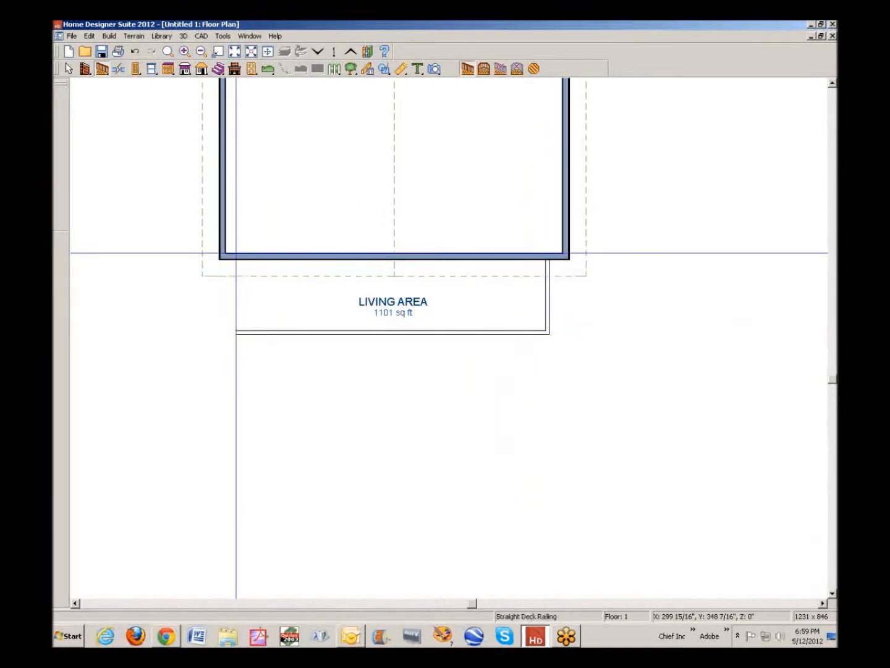
key(space)
Separate the overlapping labels by moving the DECK label toward the deck's right side and the LIVING AREA label outside the plan's left side
click(392, 302)
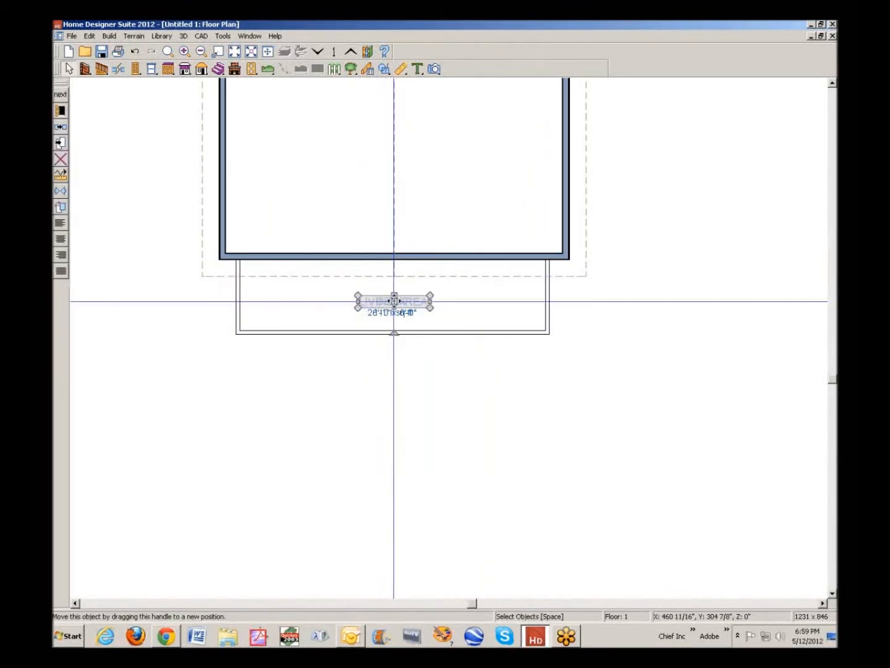
click(440, 297)
click(402, 309)
drag(401, 309, 469, 296)
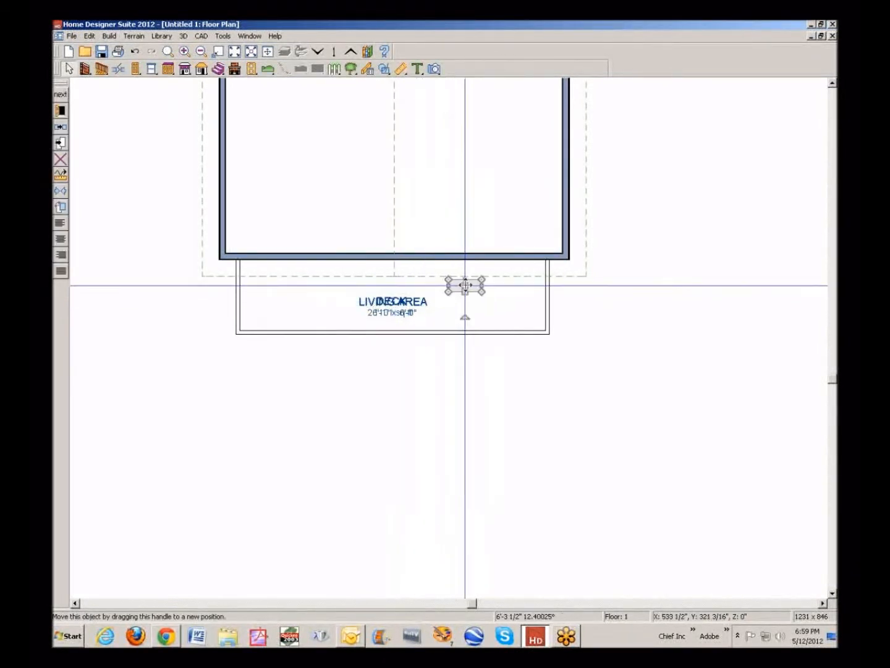
click(393, 302)
drag(393, 302, 159, 325)
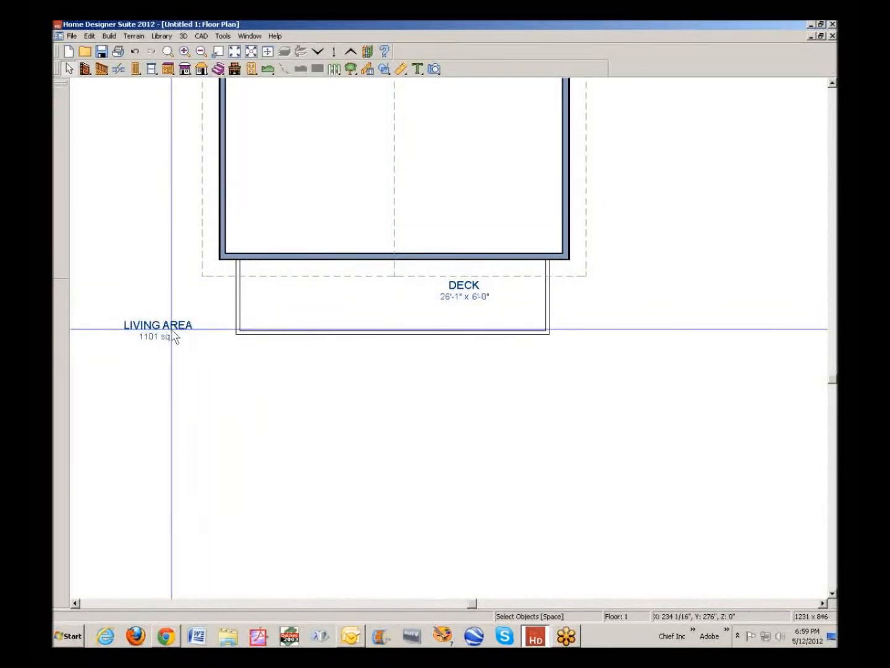
Check the snap grid options in the plan's default settings and leave without changes
click(90, 36)
click(119, 246)
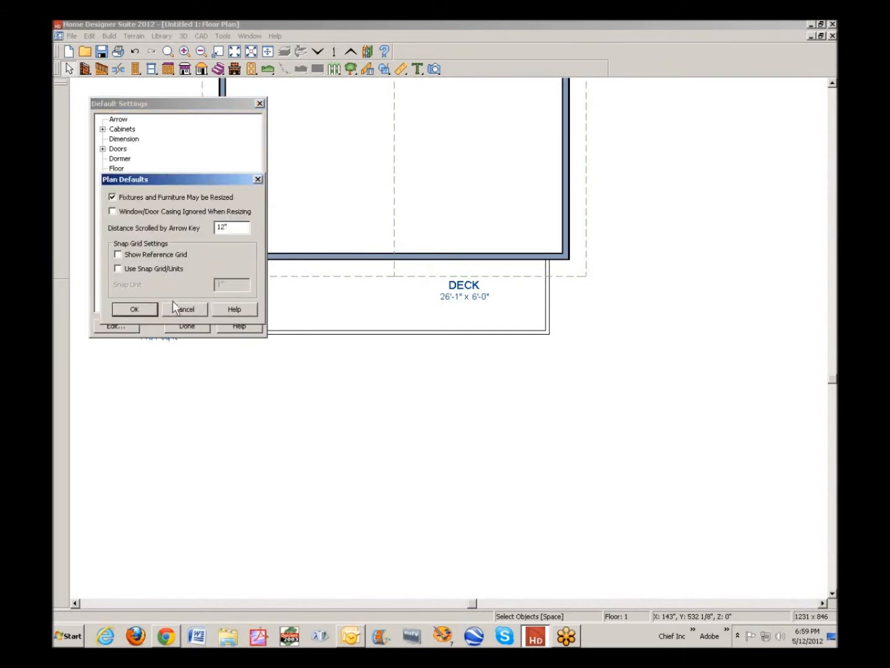
click(201, 309)
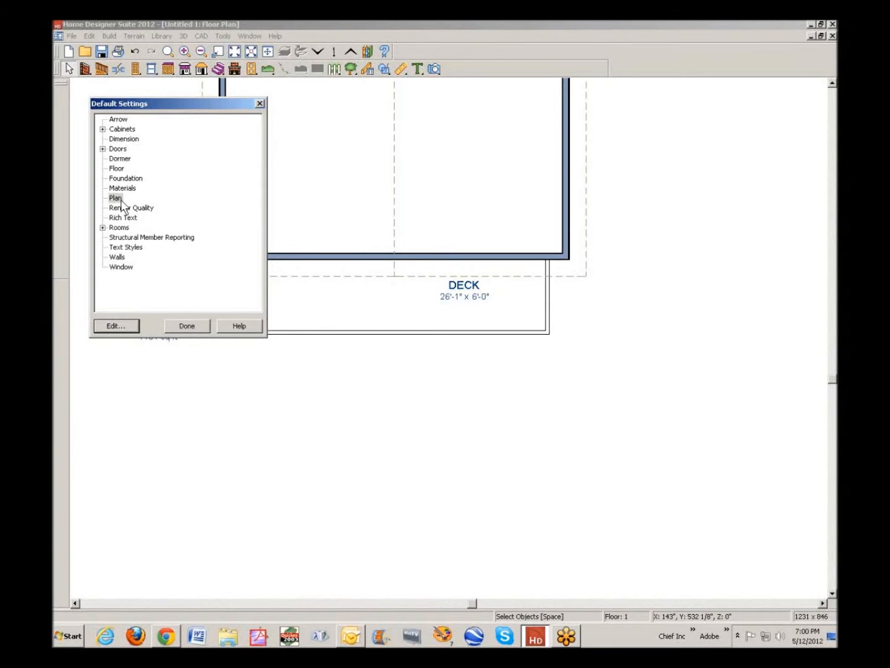
click(188, 326)
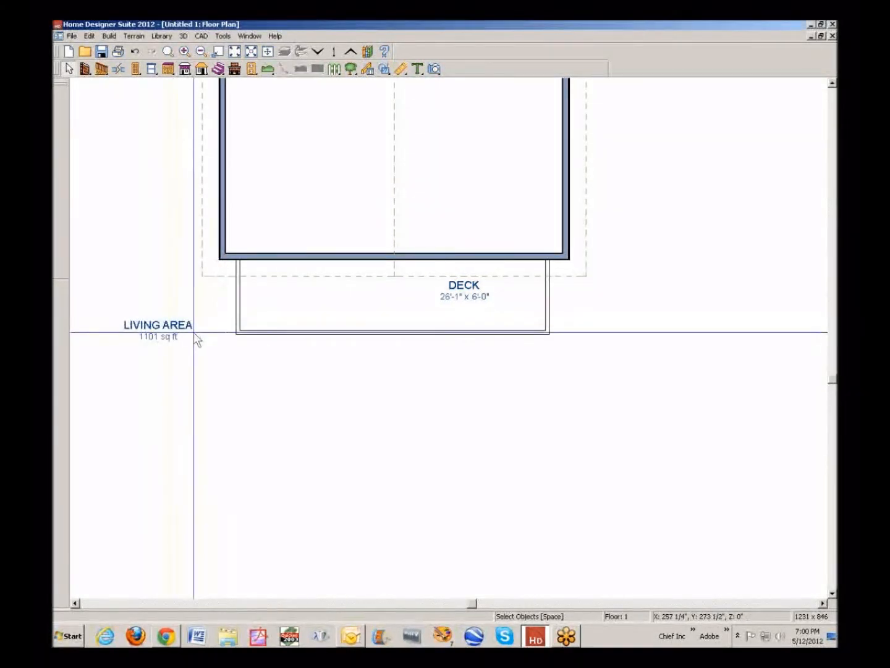
Delete the LIVING AREA label, and review the structure settings of the deck room
click(163, 332)
key(Delete)
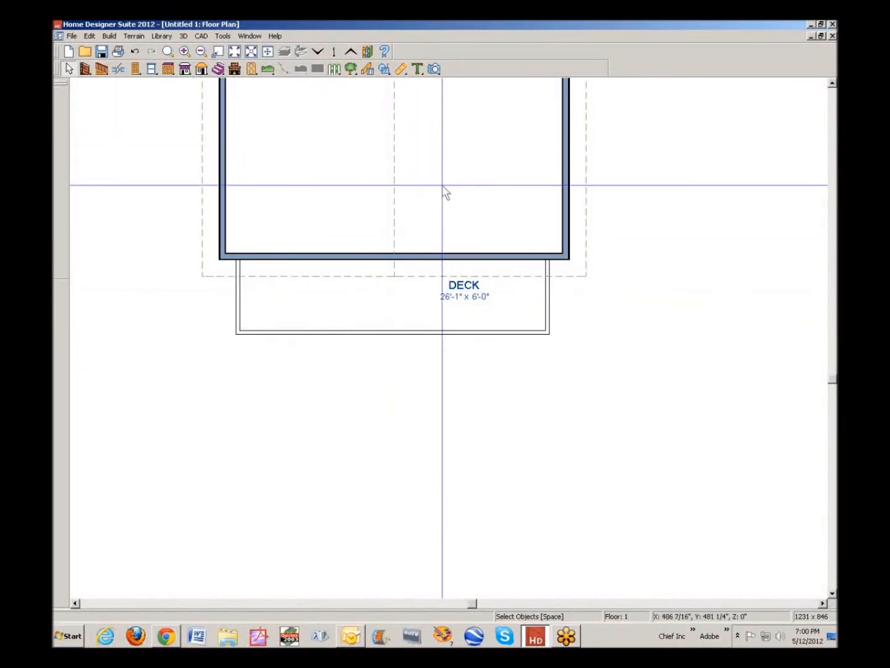
double_click(420, 292)
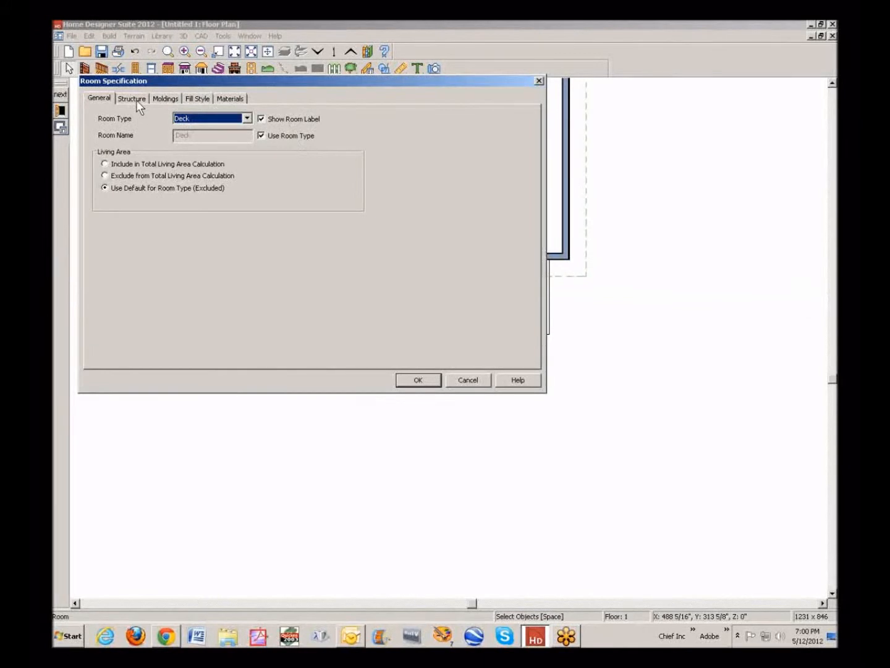
click(133, 99)
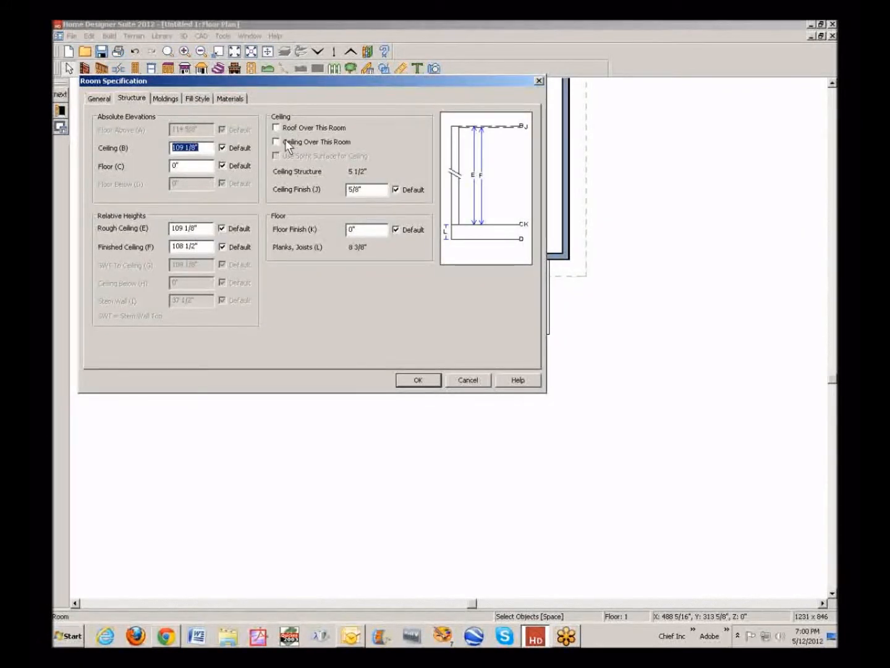
click(421, 378)
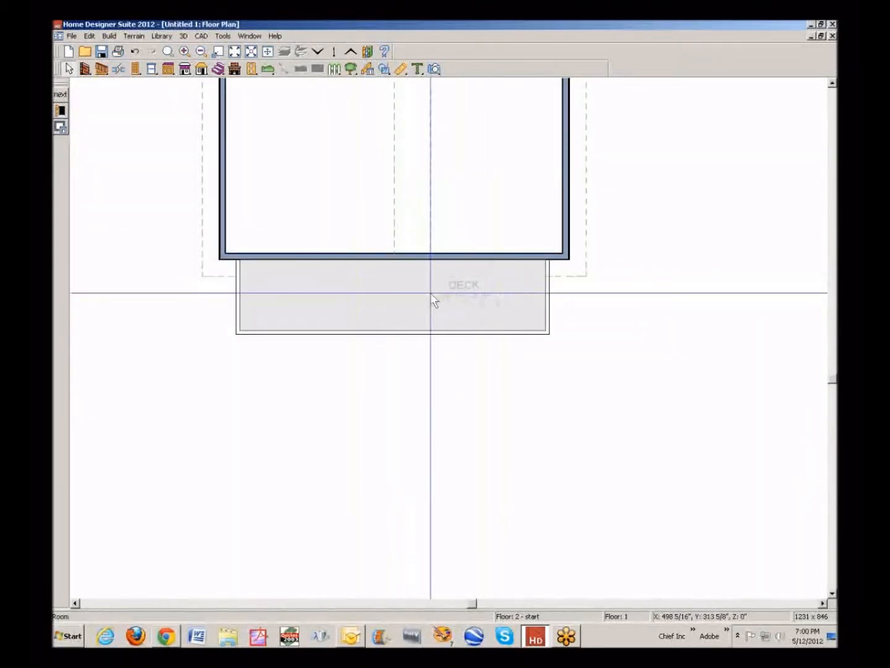
click(550, 292)
click(550, 292)
click(593, 295)
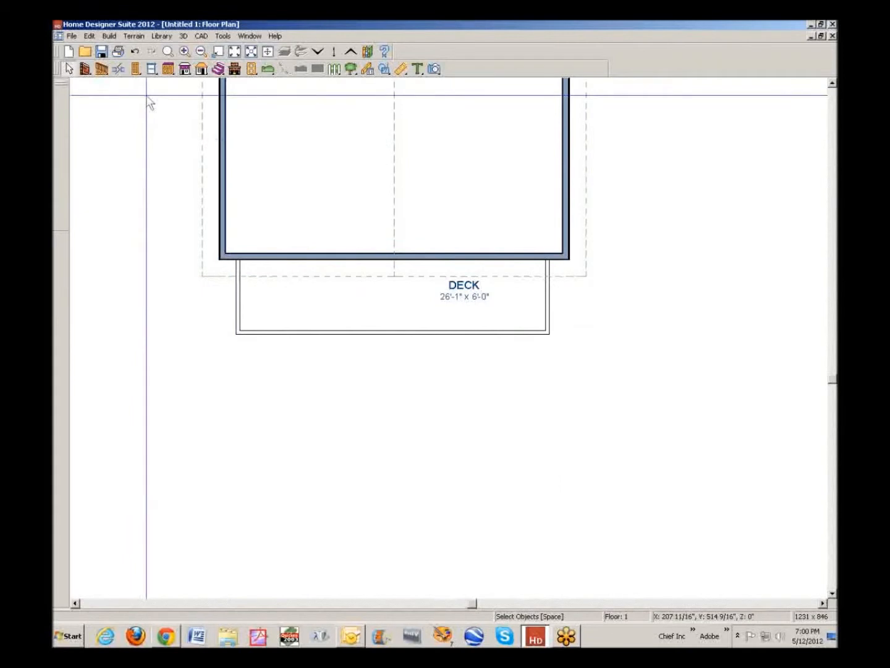
click(237, 298)
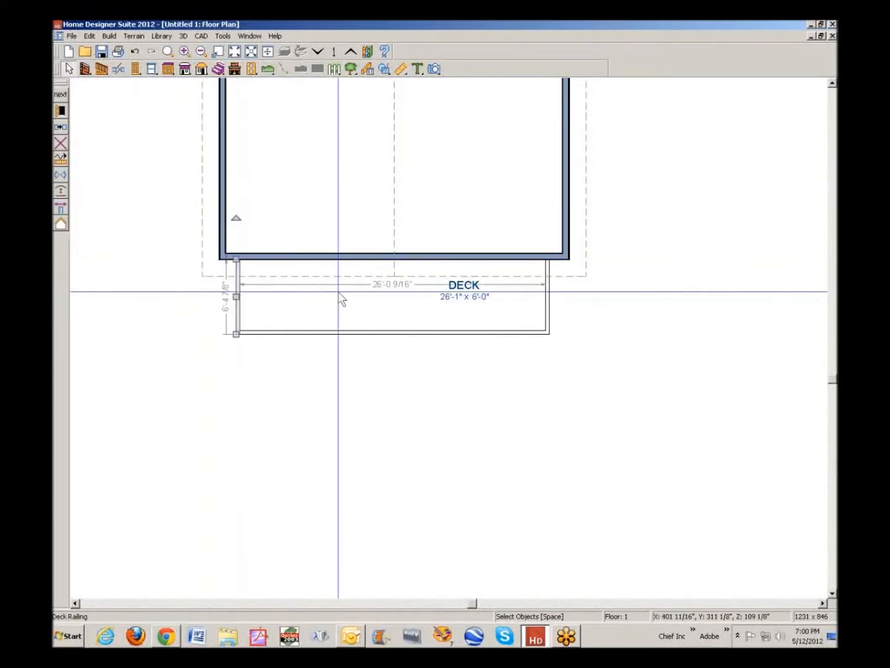
click(163, 160)
Dimension the horizontal gap between the deck's left railing and the house's lower-left outer corner, correcting the endpoint from the roof edge
click(400, 70)
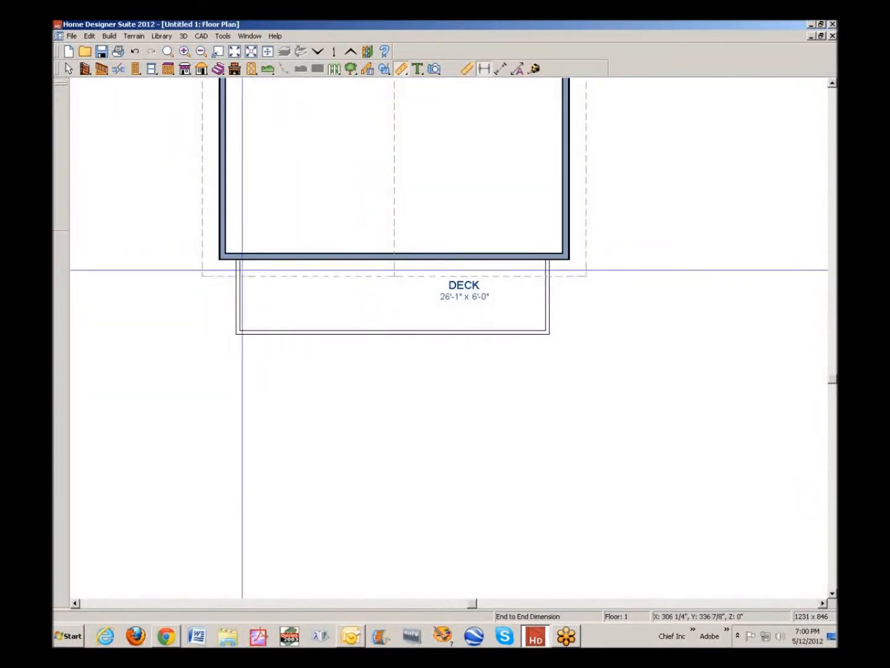
drag(236, 275, 203, 275)
click(217, 275)
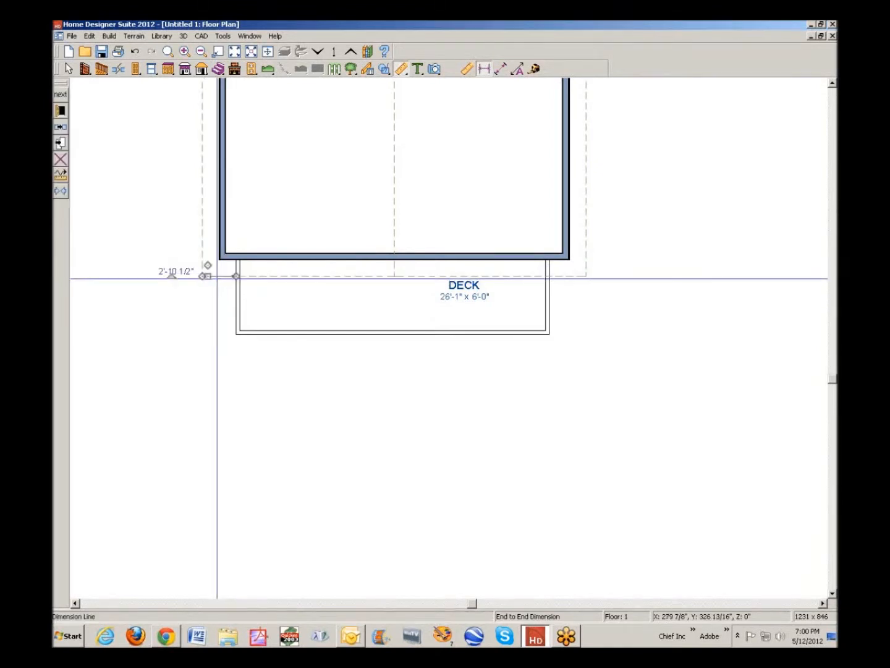
drag(209, 280, 214, 253)
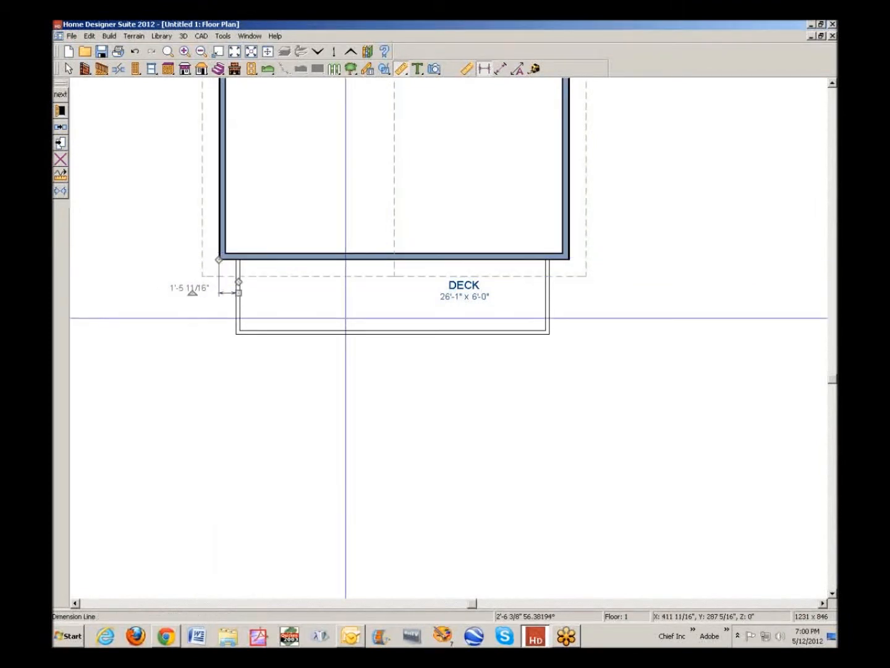
click(565, 305)
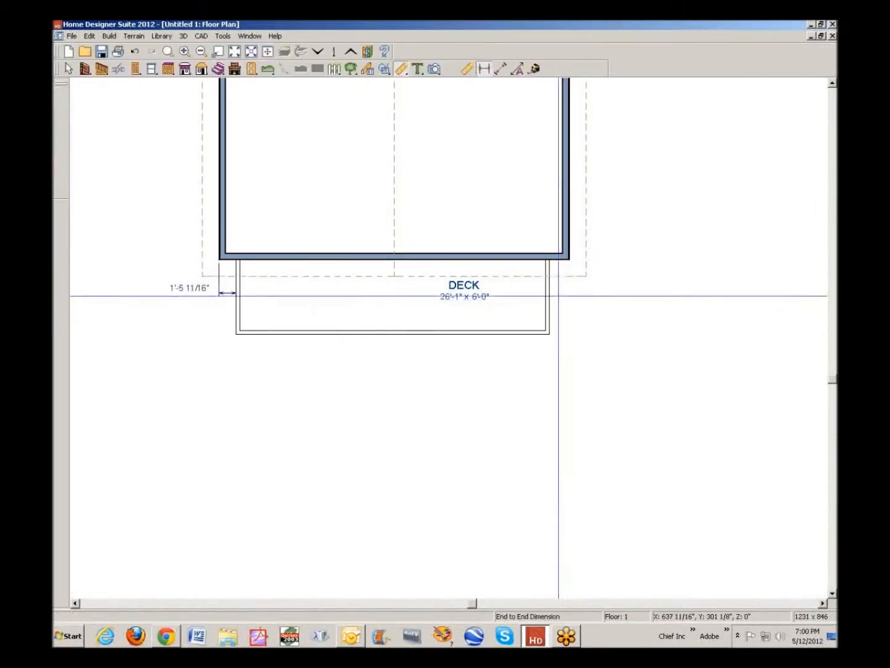
Dimension the horizontal gap between the deck's right railing and the house's lower-right outer corner, correcting the endpoint from the roof edge
drag(547, 293, 576, 253)
key(Escape)
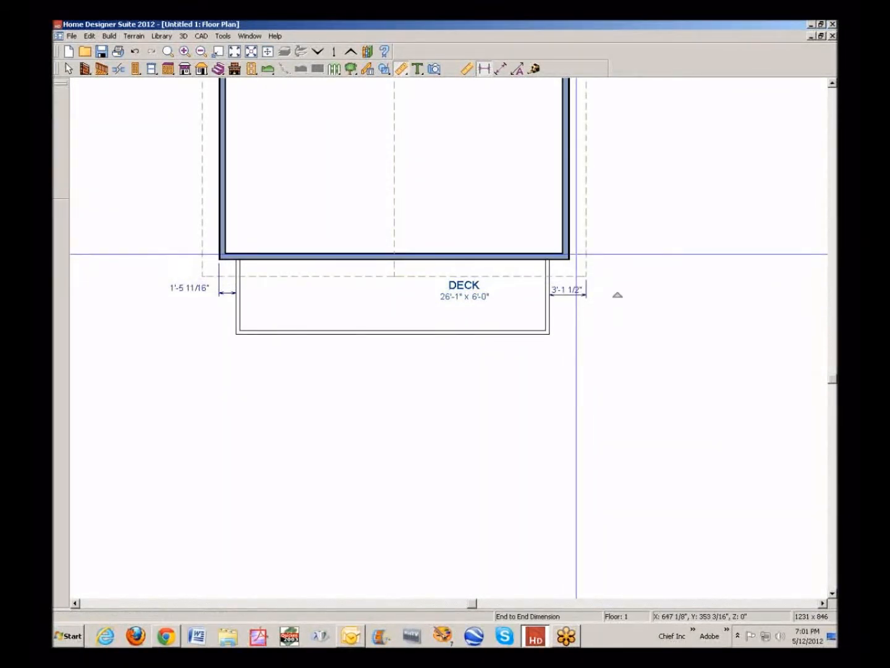
click(565, 297)
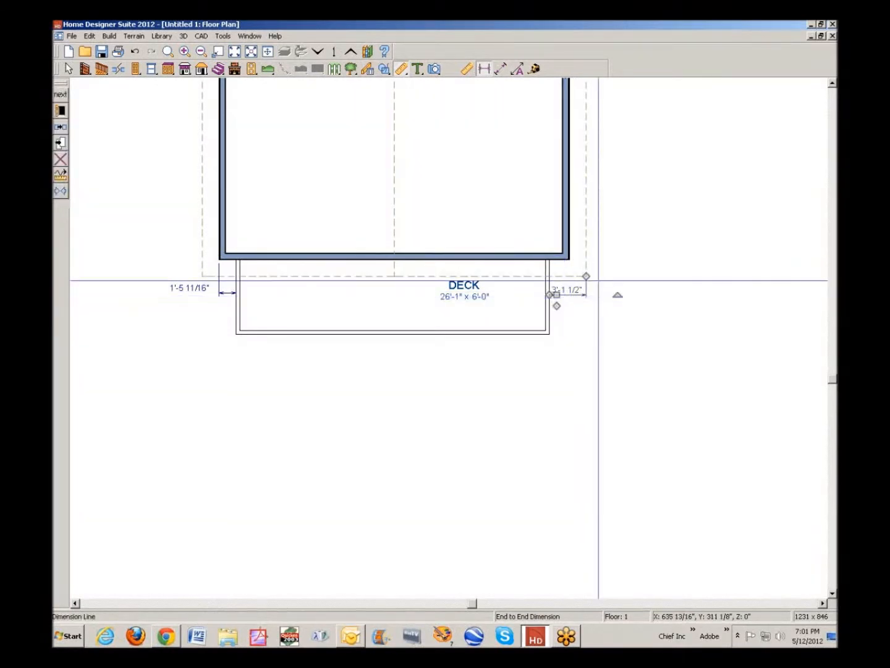
drag(576, 264, 570, 259)
key(space)
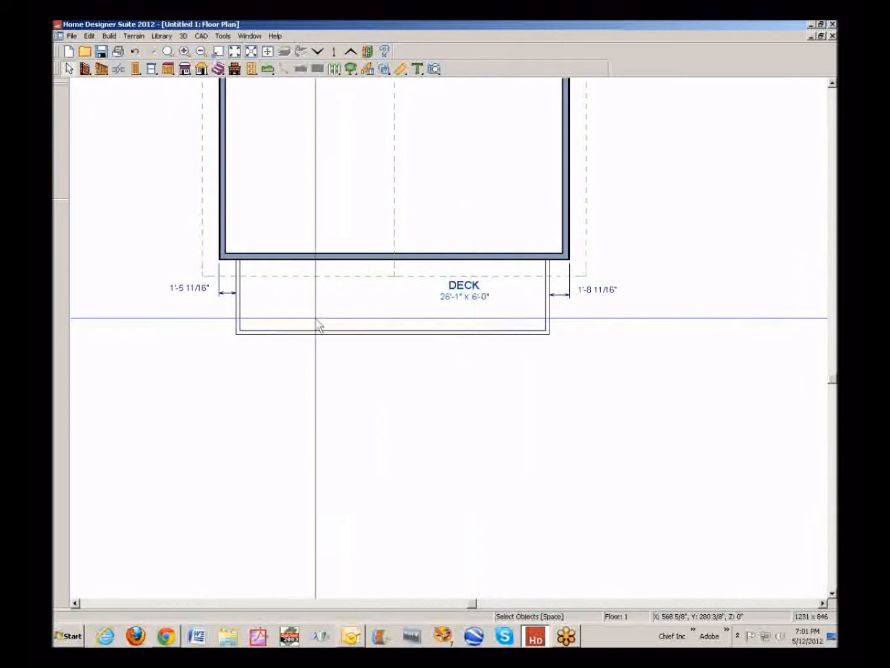
Set the offset between the deck's left railing and the house corner to 18 inches
click(241, 311)
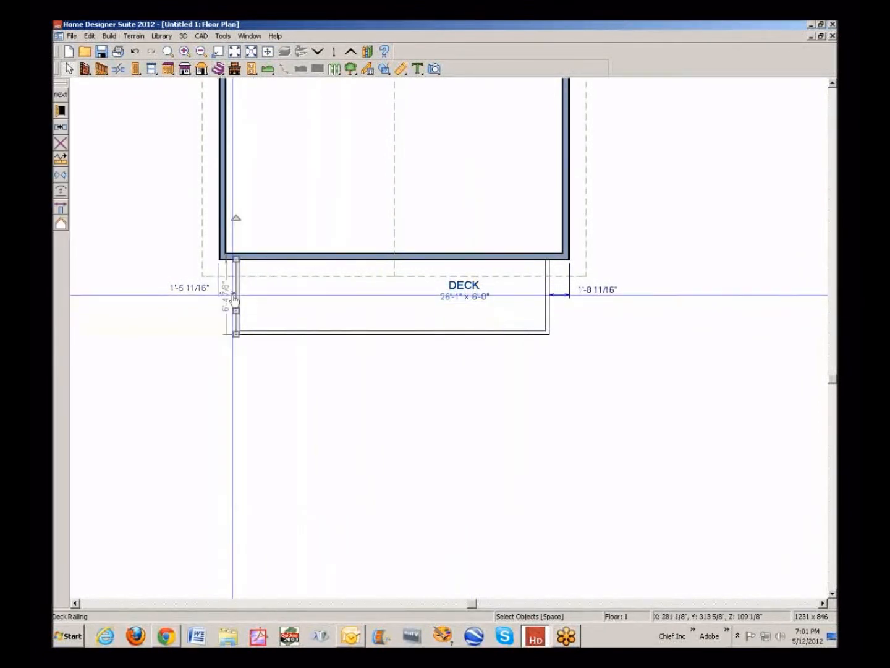
click(228, 295)
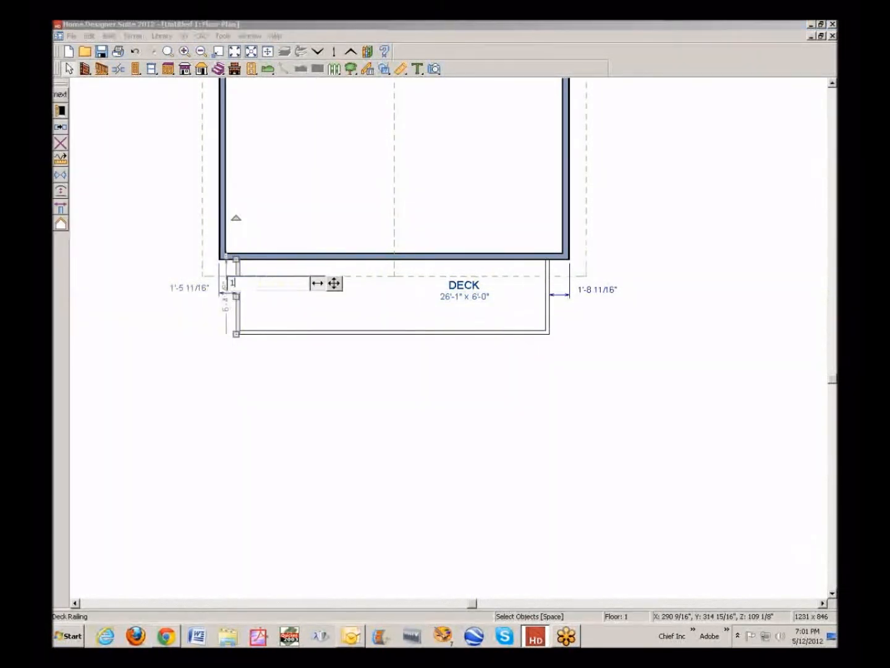
text(18)
key(Return)
key(space)
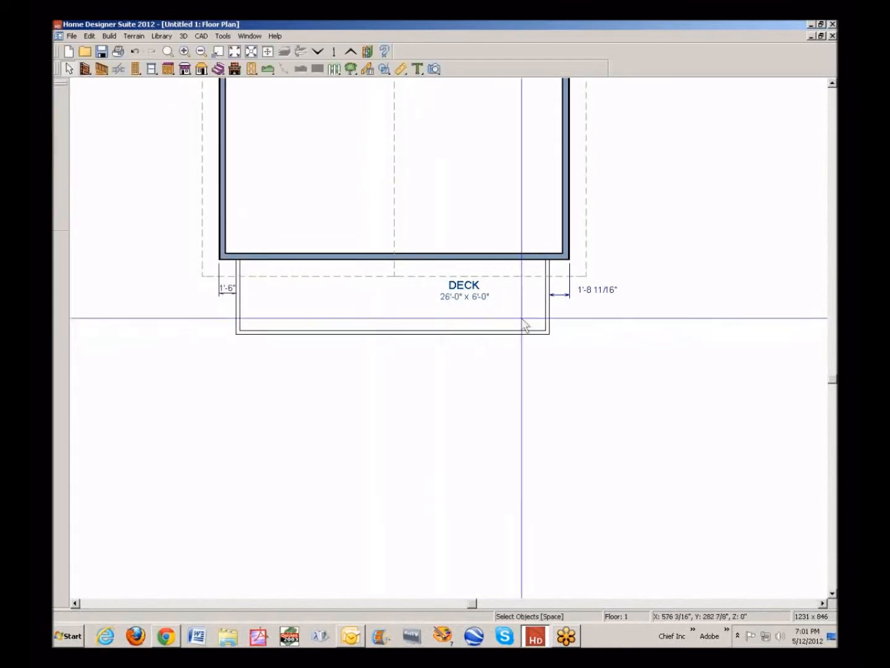
click(546, 315)
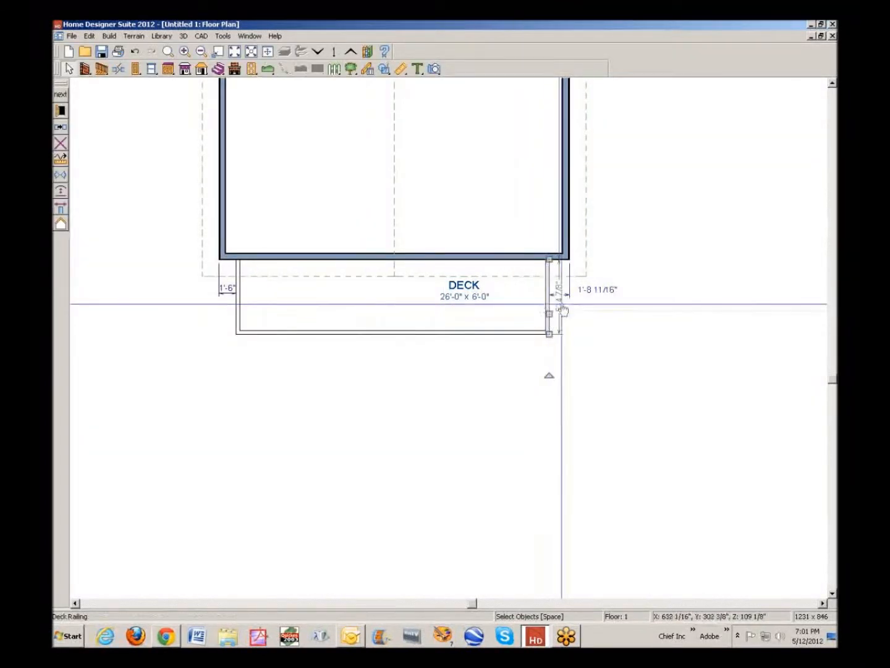
click(567, 299)
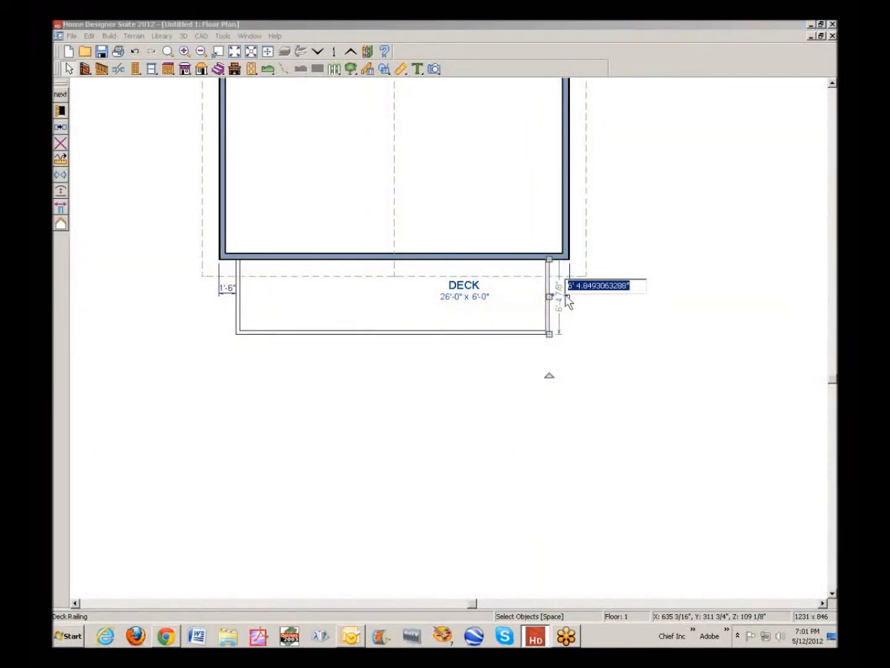
click(590, 316)
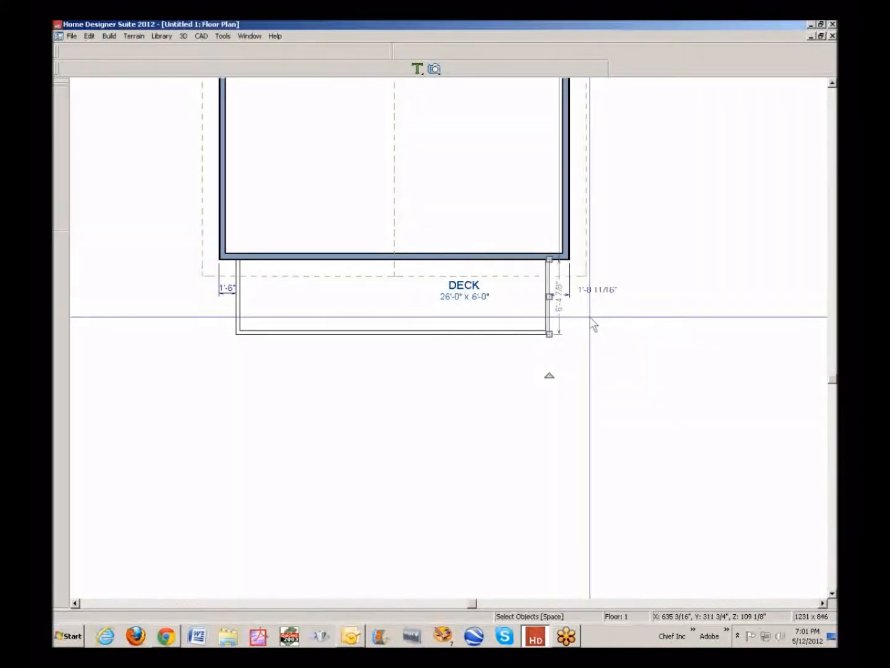
click(547, 319)
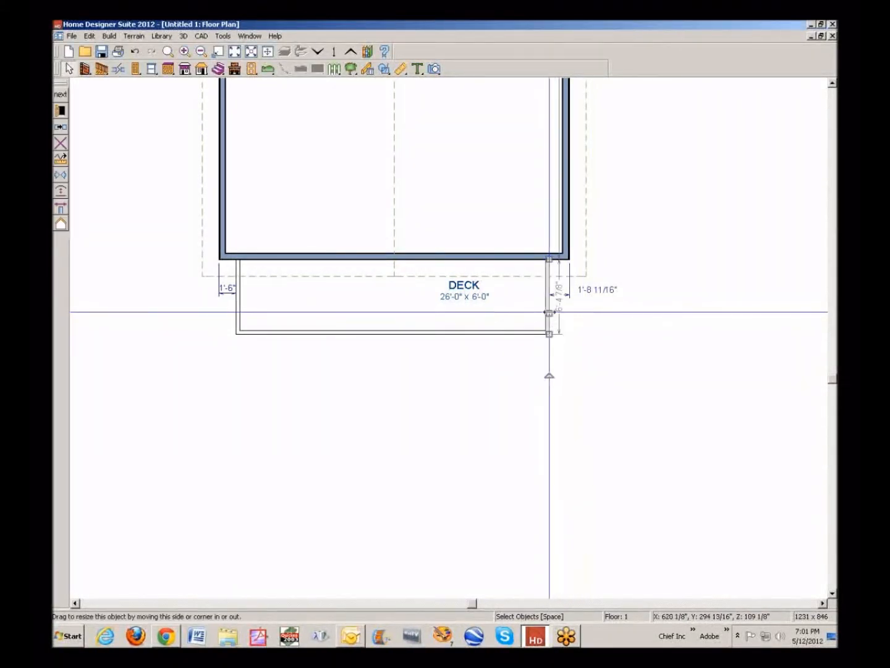
click(568, 300)
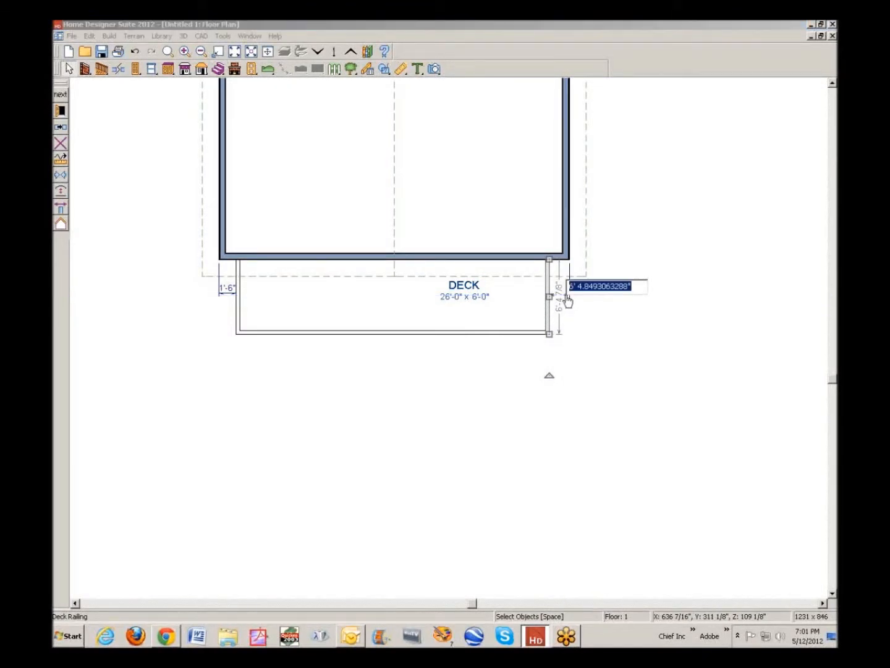
click(569, 296)
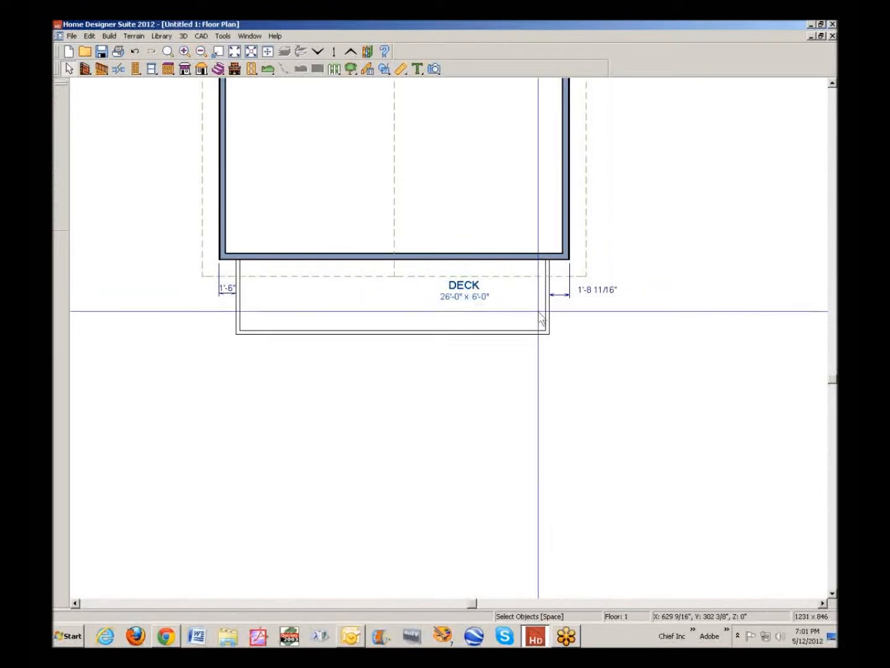
Set the offset between the deck's right railing and the house's lower-right corner to 18 inches
click(570, 289)
click(567, 299)
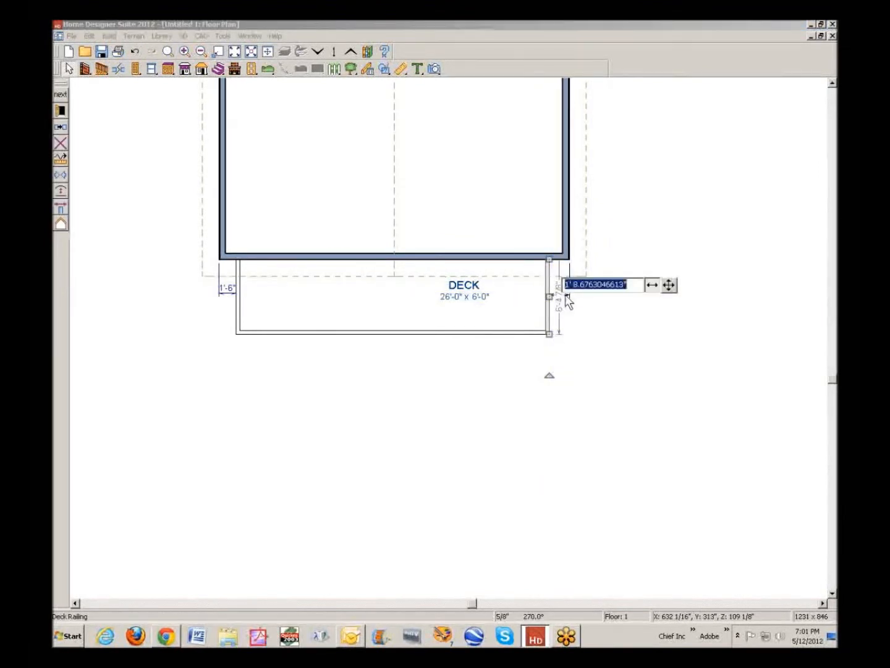
text(18)
key(Return)
click(627, 308)
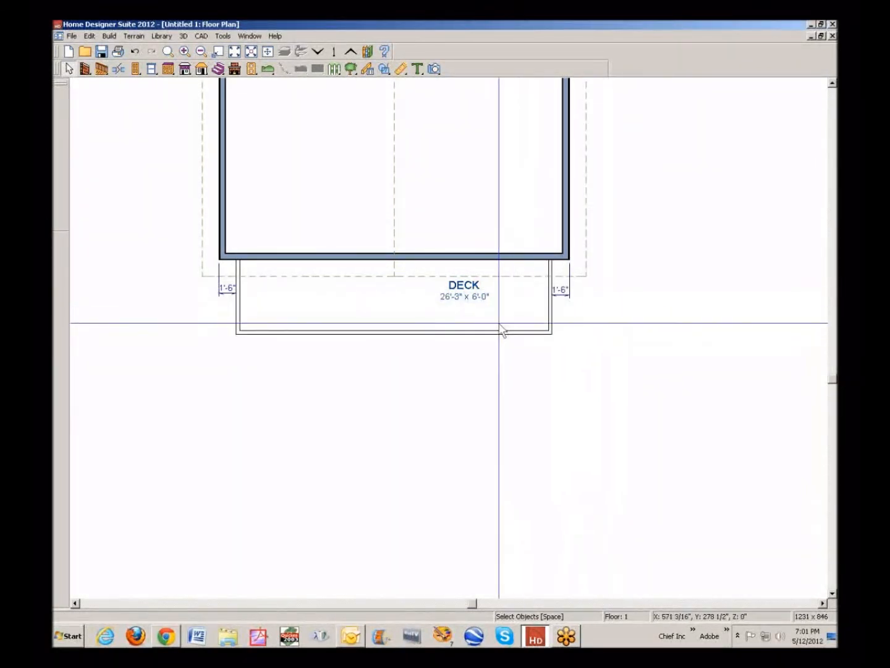
Turn on Roof Over This Room and Ceiling Over This Room for the deck room
click(519, 306)
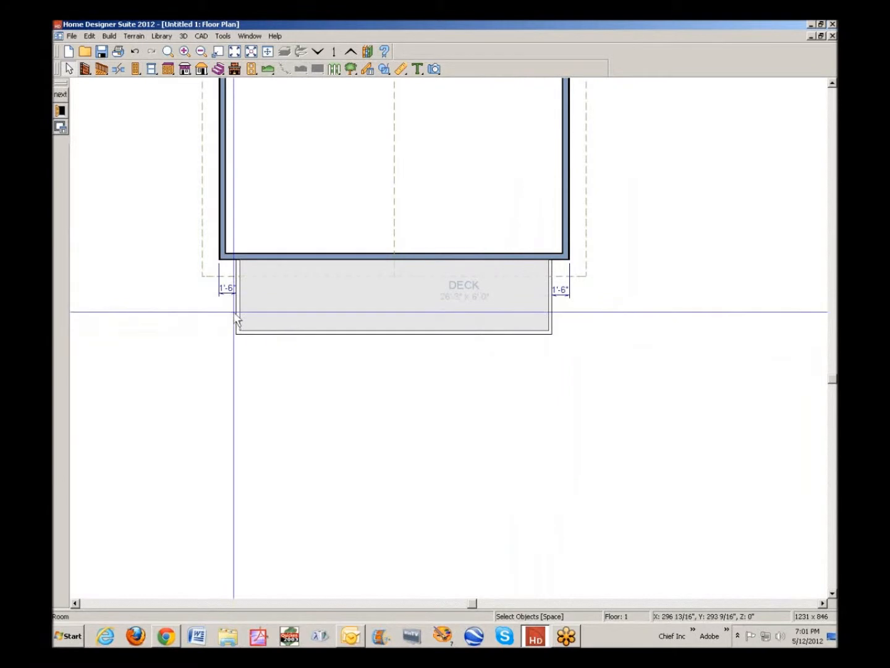
click(60, 126)
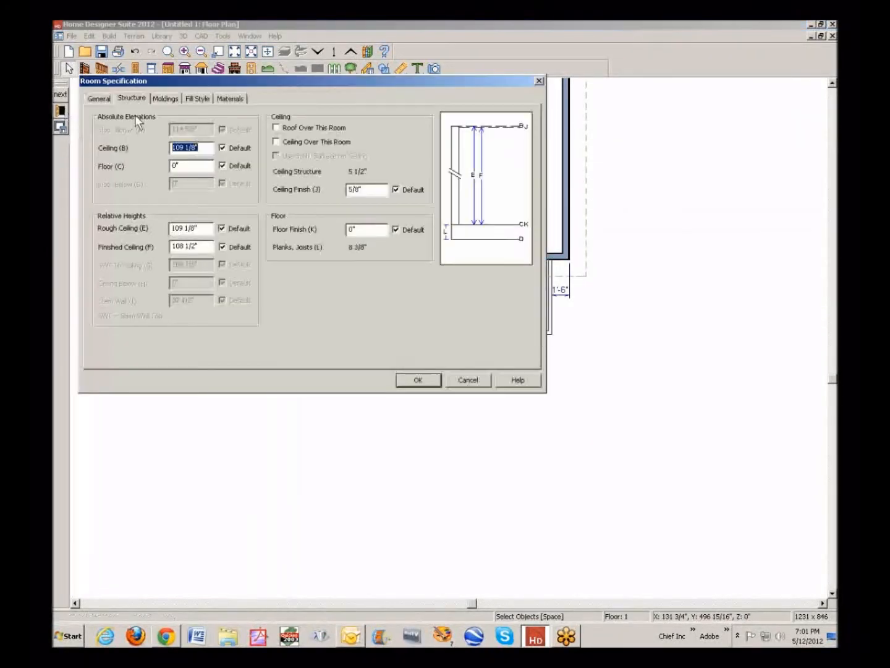
click(287, 128)
click(281, 142)
click(420, 380)
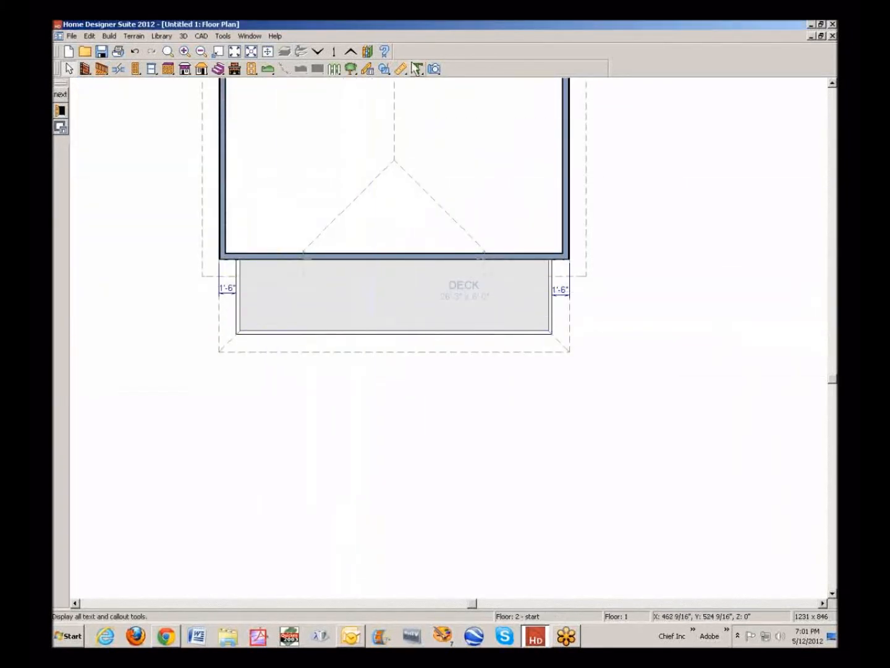
Create a perspective full overview of the house to inspect the roof over the deck
click(433, 70)
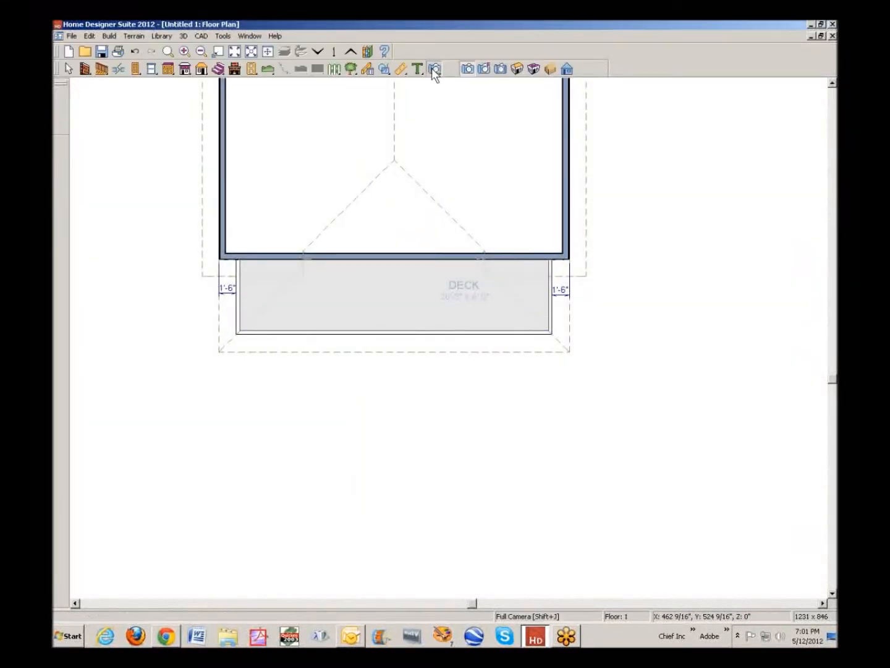
click(516, 71)
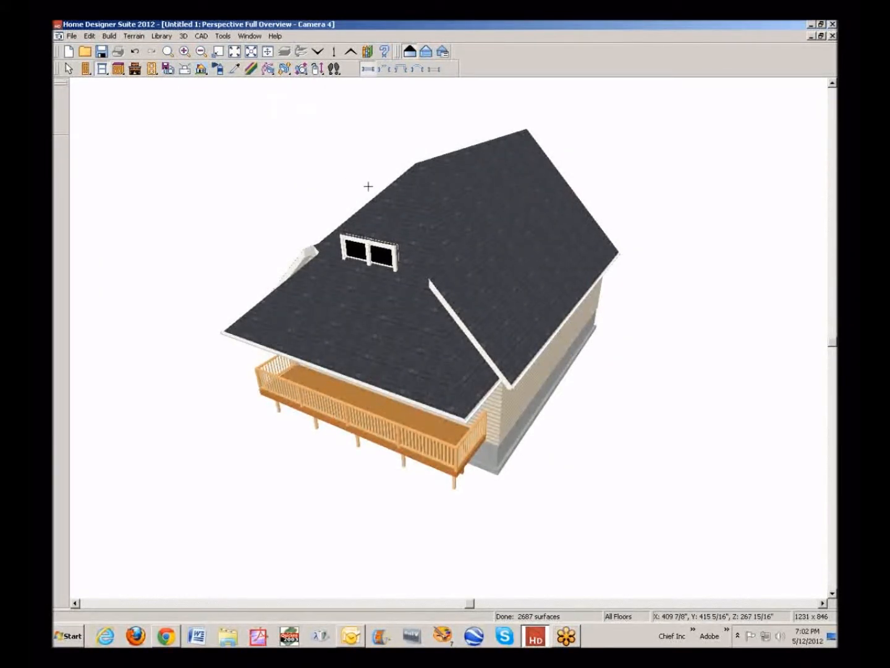
key(space)
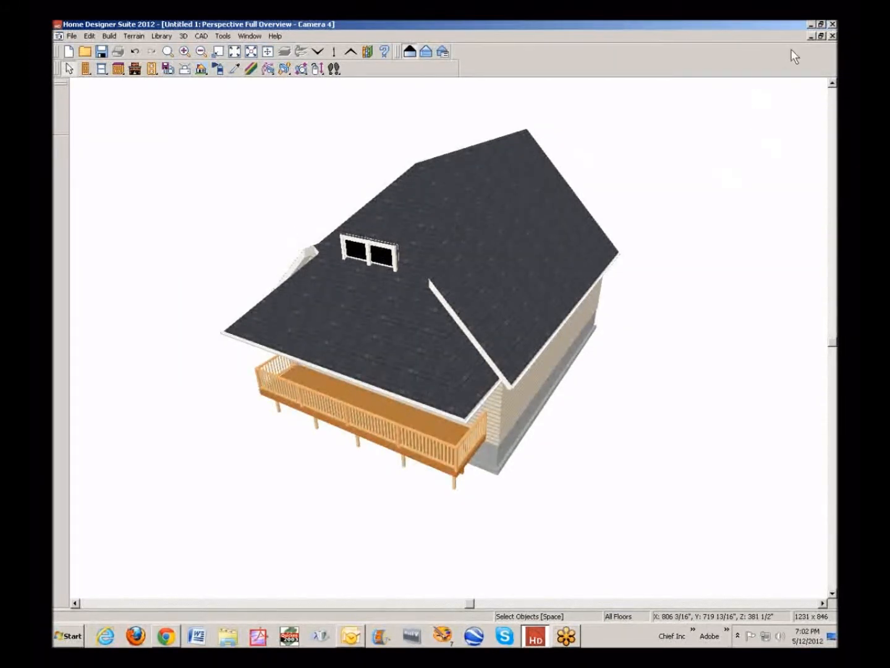
Tile the 3D overview and the floor plan side by side, framing the deck end of the house in the plan
click(821, 36)
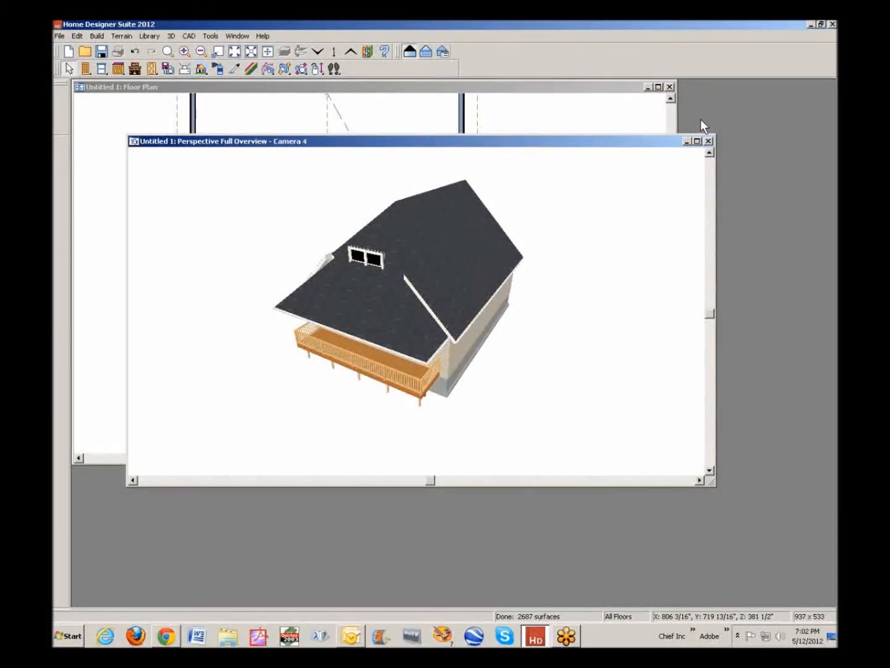
key(shift+F7)
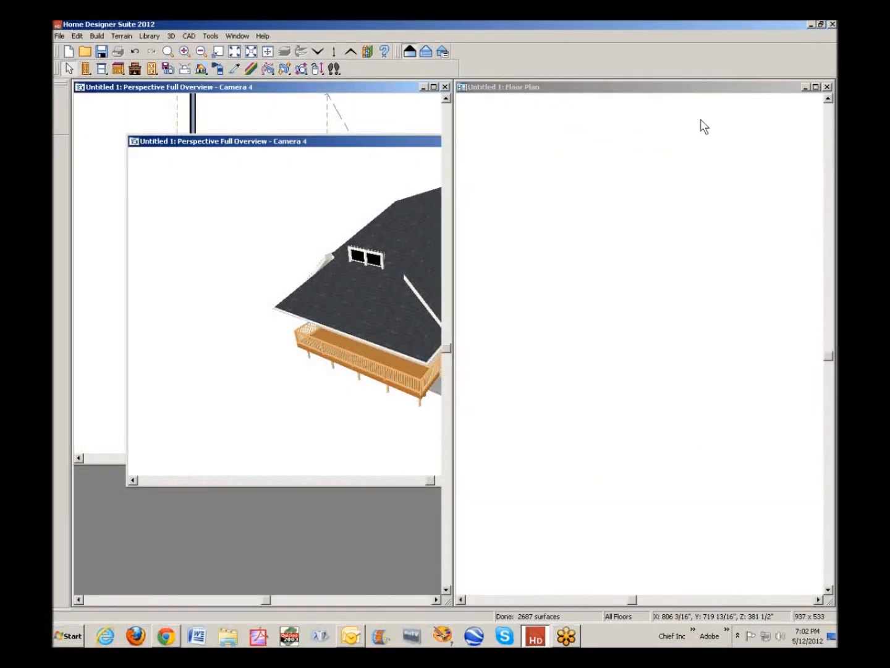
click(718, 88)
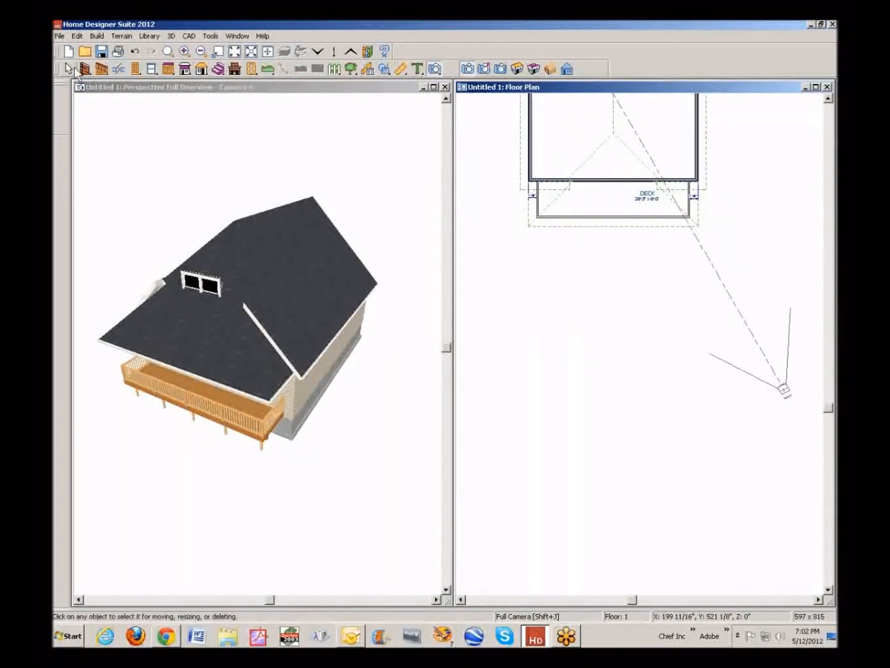
click(168, 51)
drag(505, 147, 743, 256)
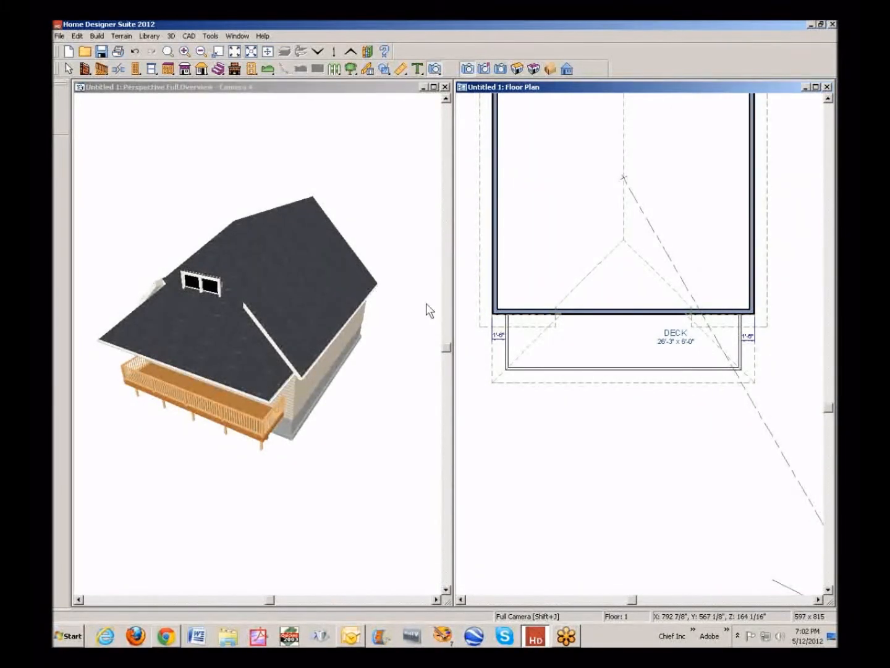
click(236, 37)
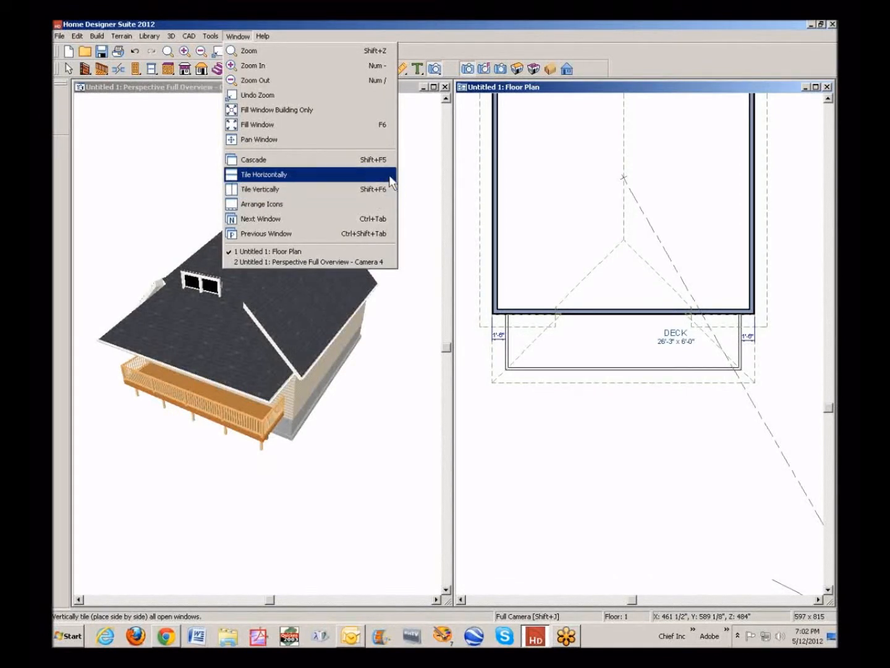
click(579, 37)
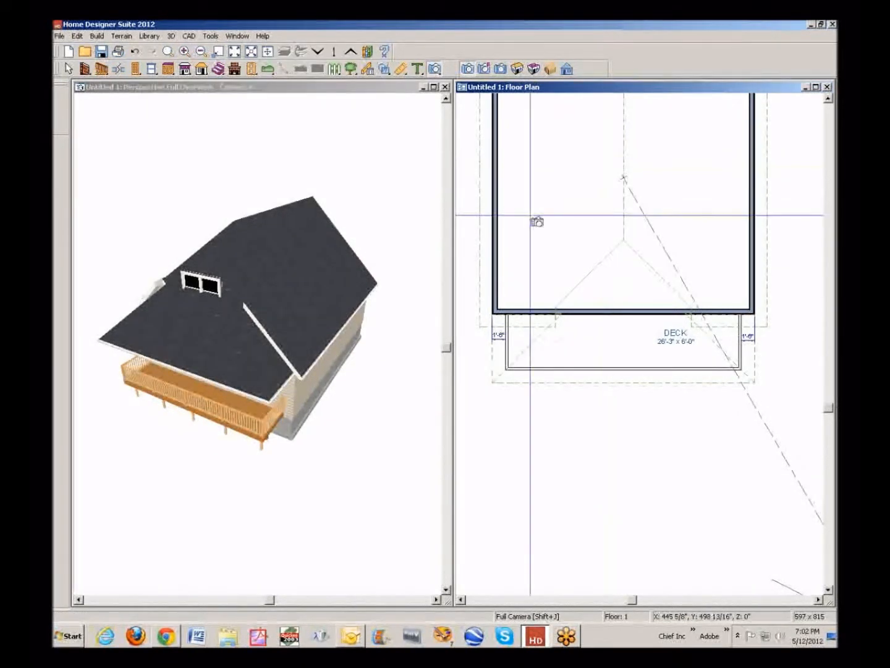
click(85, 70)
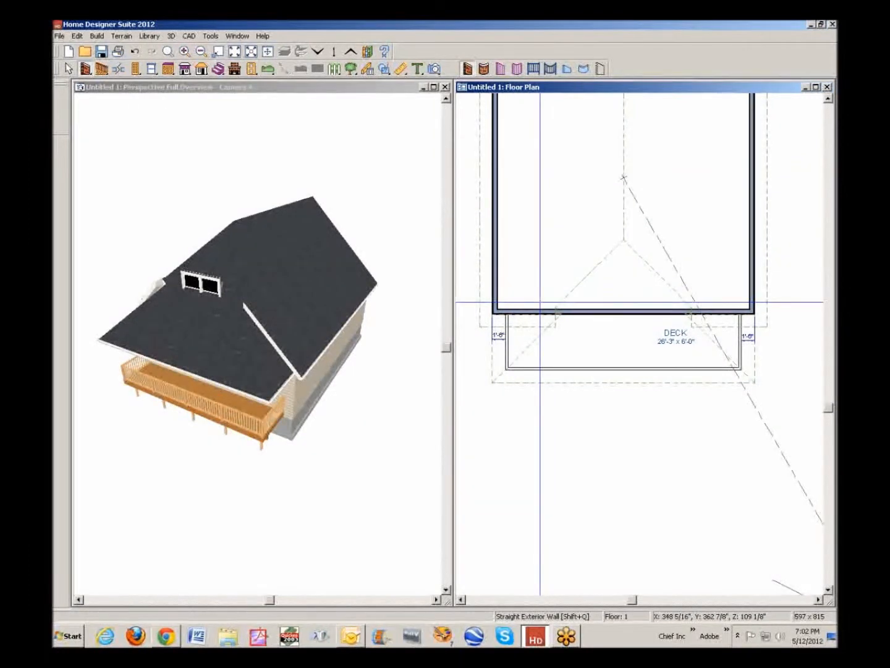
key(space)
Set the lower roof pitch over the deck's front railing to 3 in 12
click(606, 371)
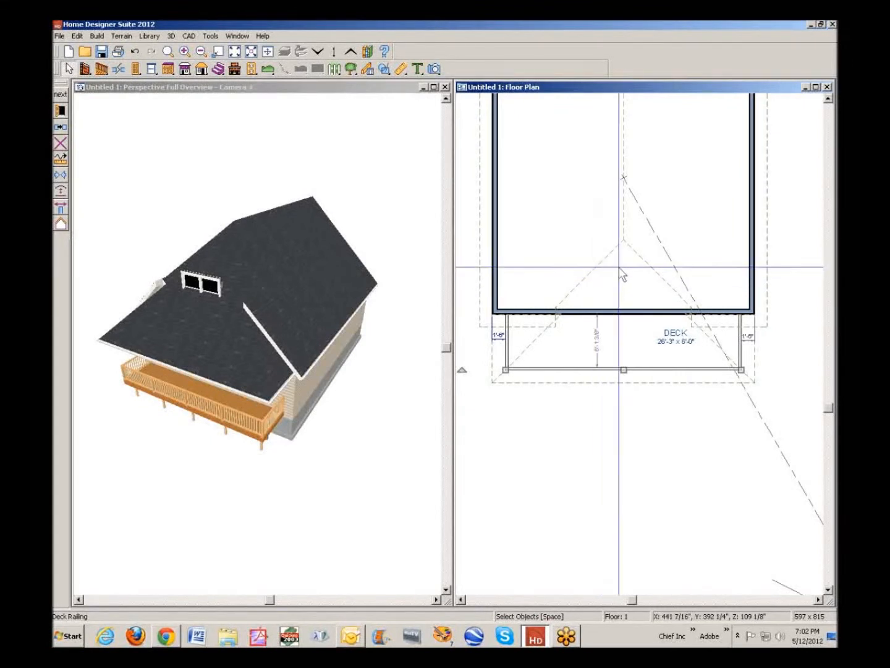
click(60, 110)
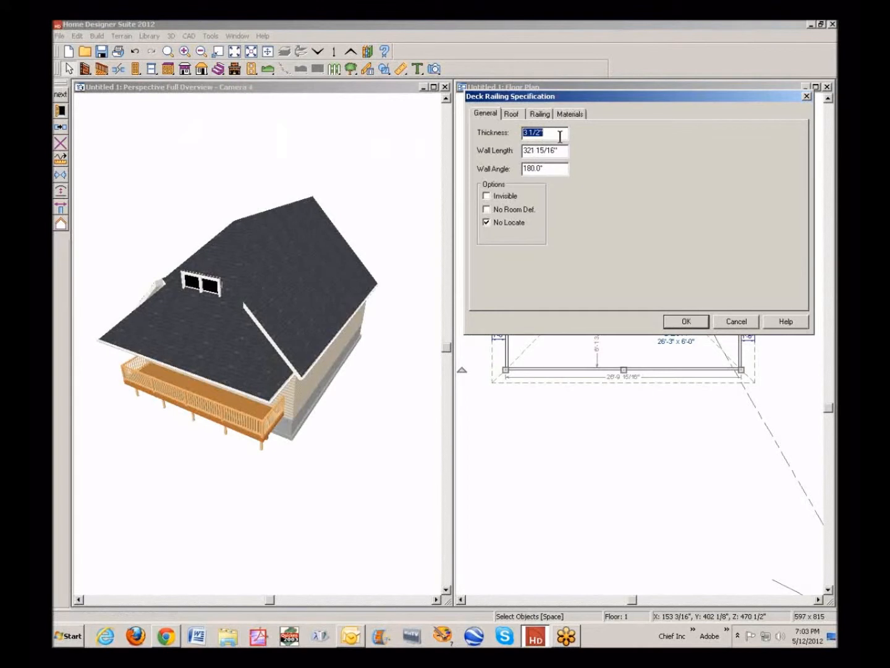
click(511, 114)
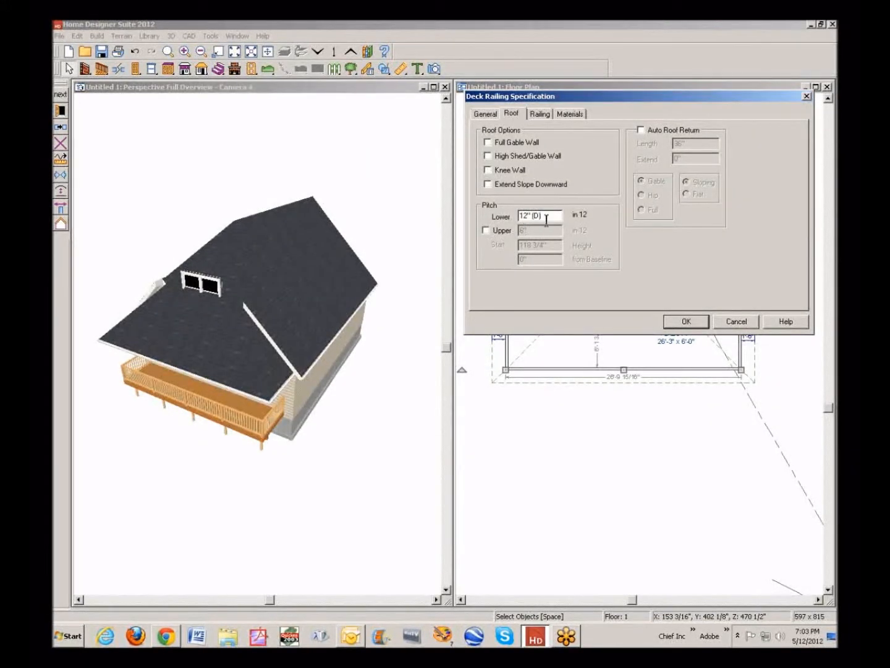
drag(543, 215, 466, 216)
text(3)
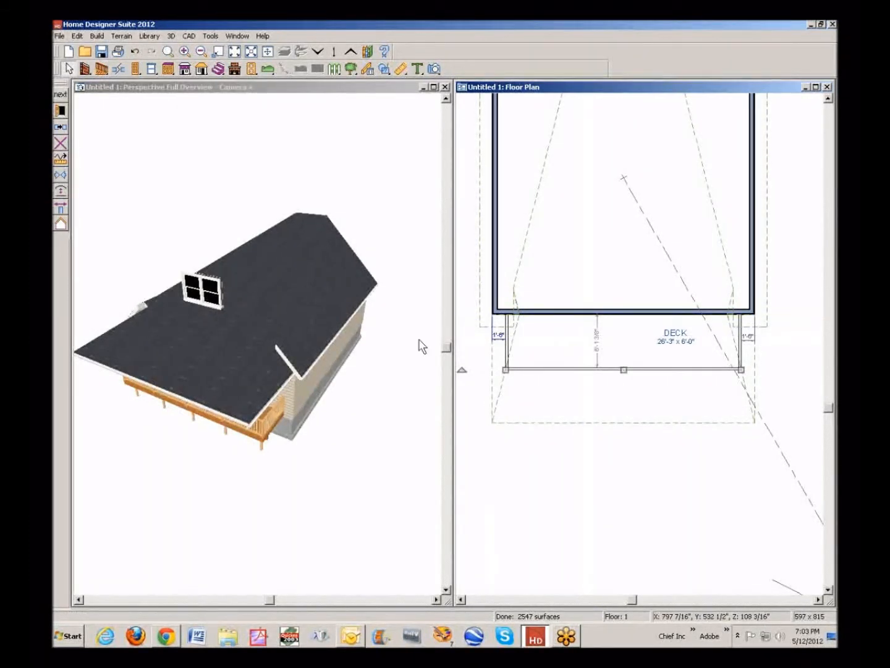
Try making the house wall behind the deck a High Shed/Gable Wall in its roof options
click(570, 311)
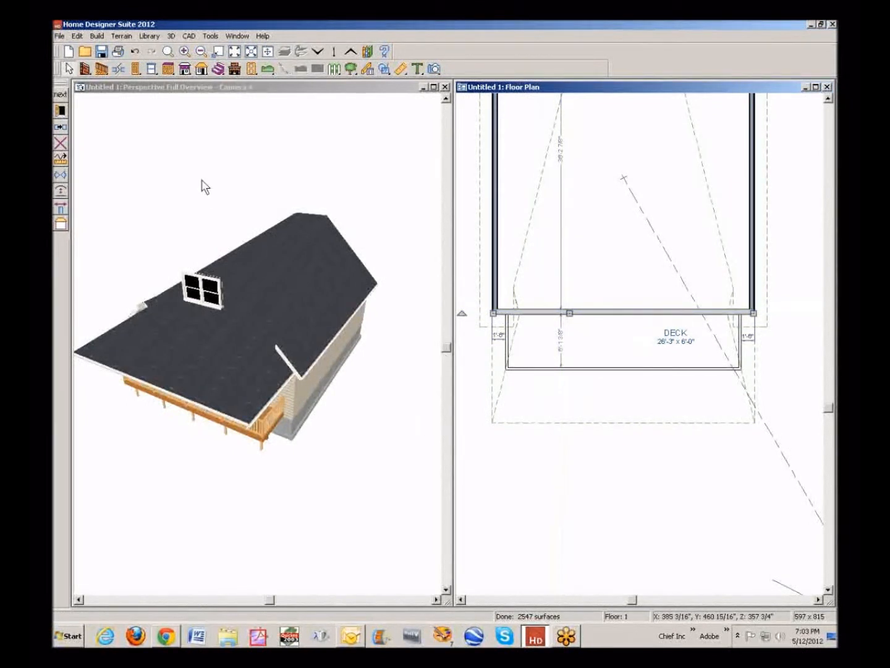
click(63, 111)
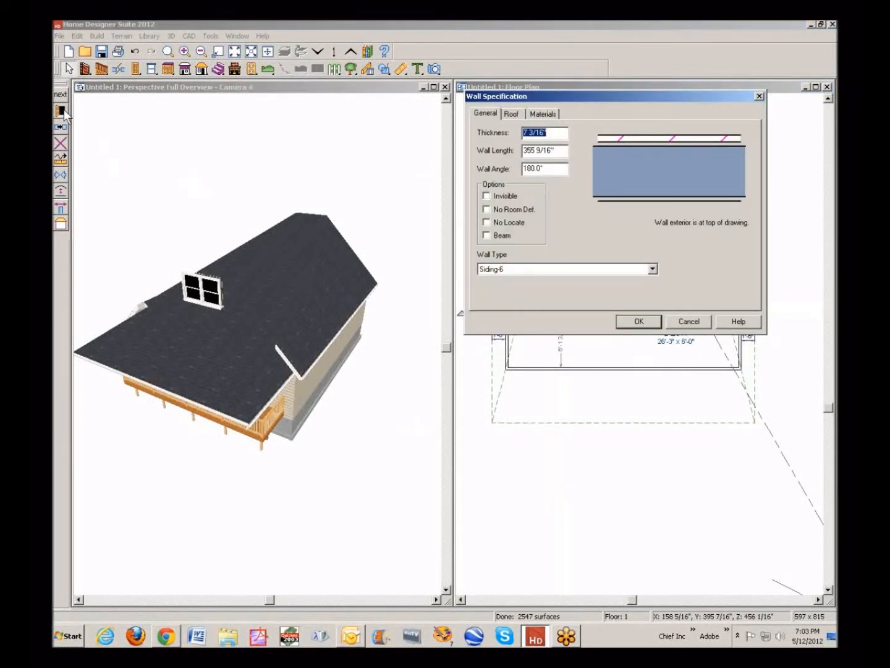
click(511, 114)
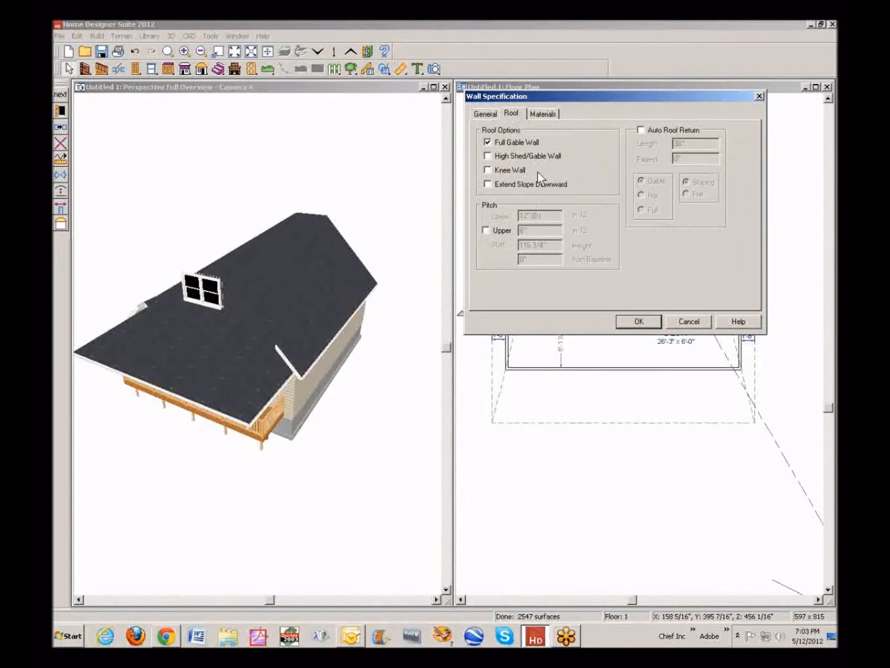
click(490, 157)
click(487, 155)
click(637, 321)
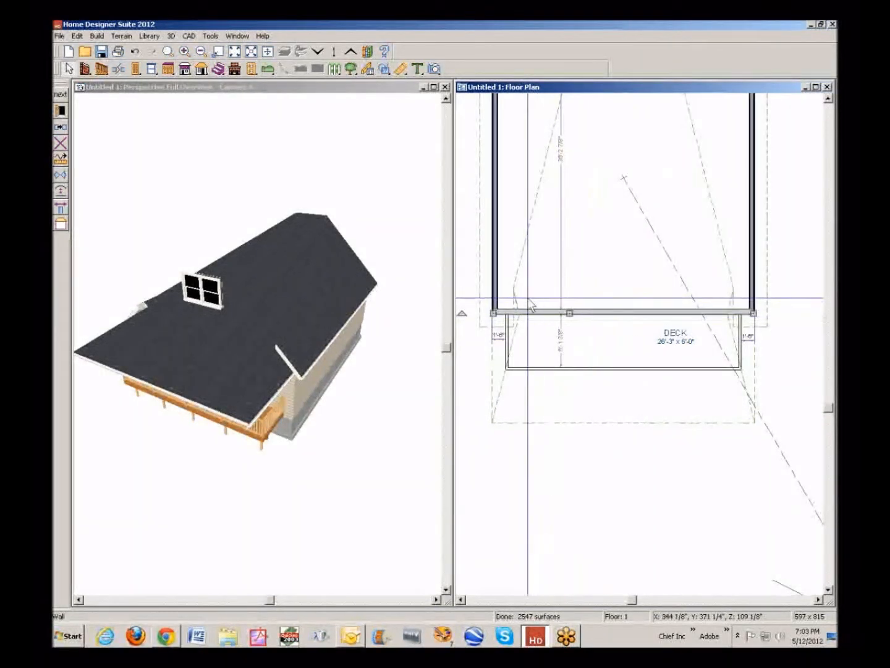
Clear the High Shed/Gable Wall option of the house wall behind the deck
click(61, 110)
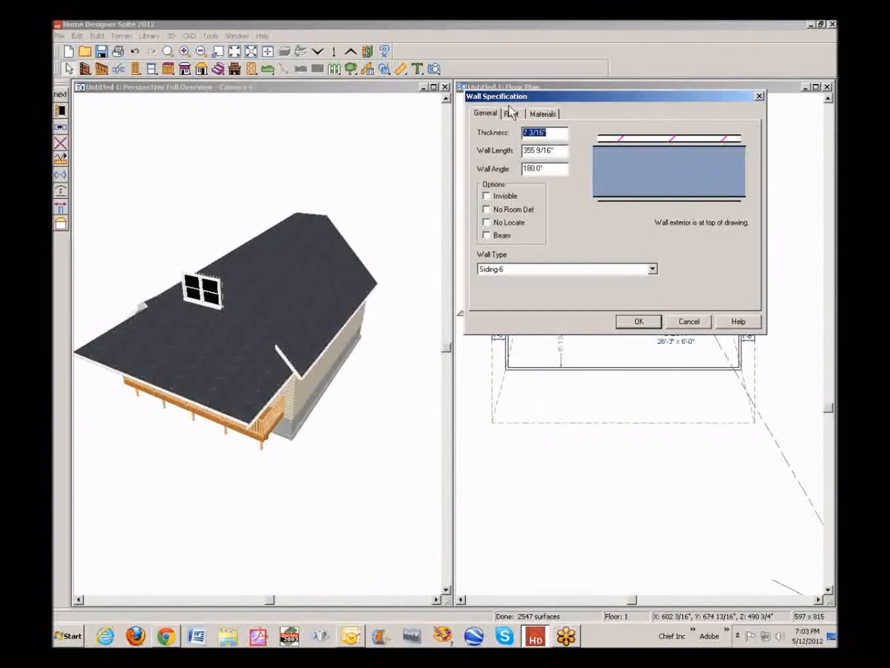
click(511, 114)
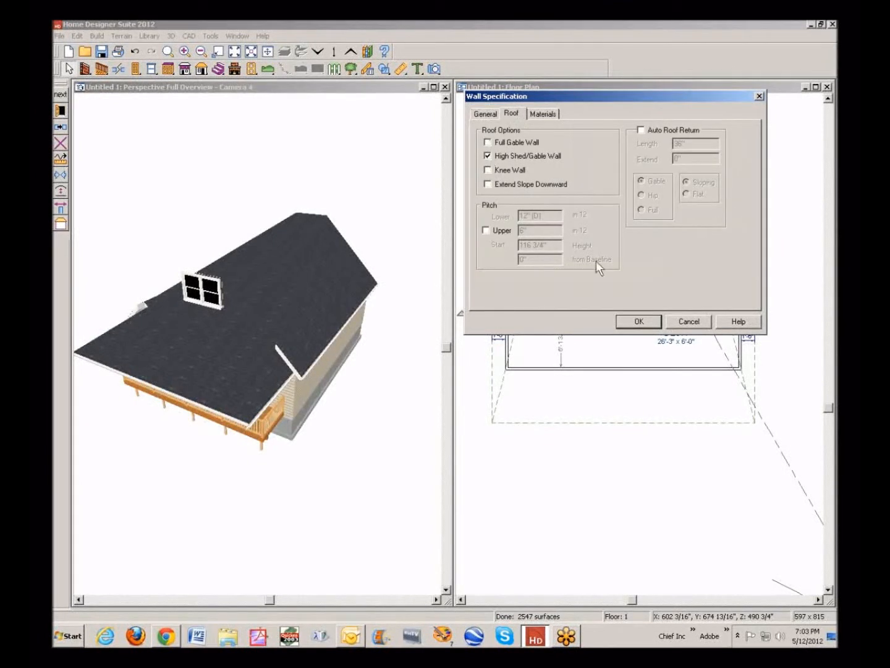
click(639, 321)
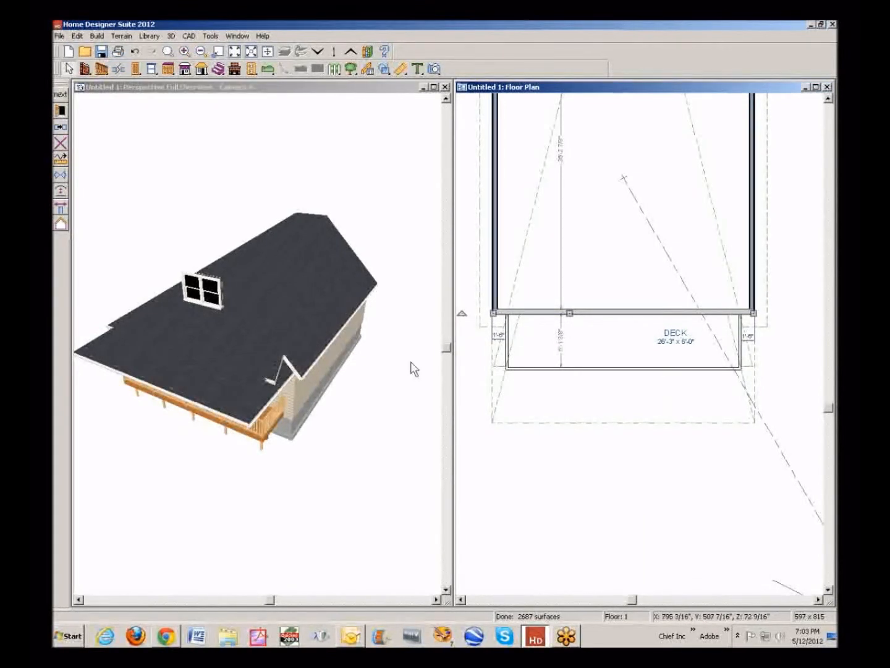
Set the house wall behind the deck back to Full Gable Wall
click(60, 111)
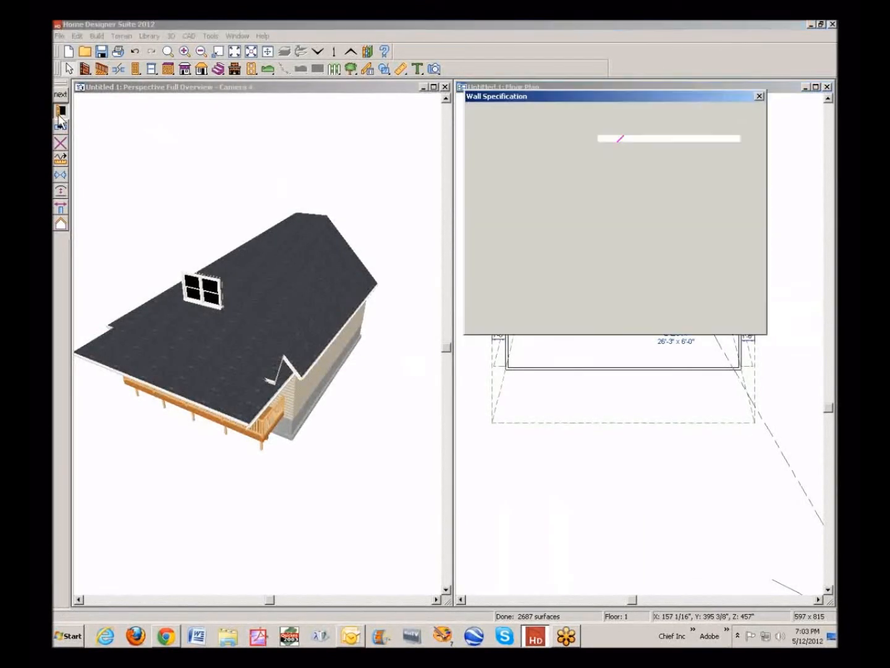
click(509, 115)
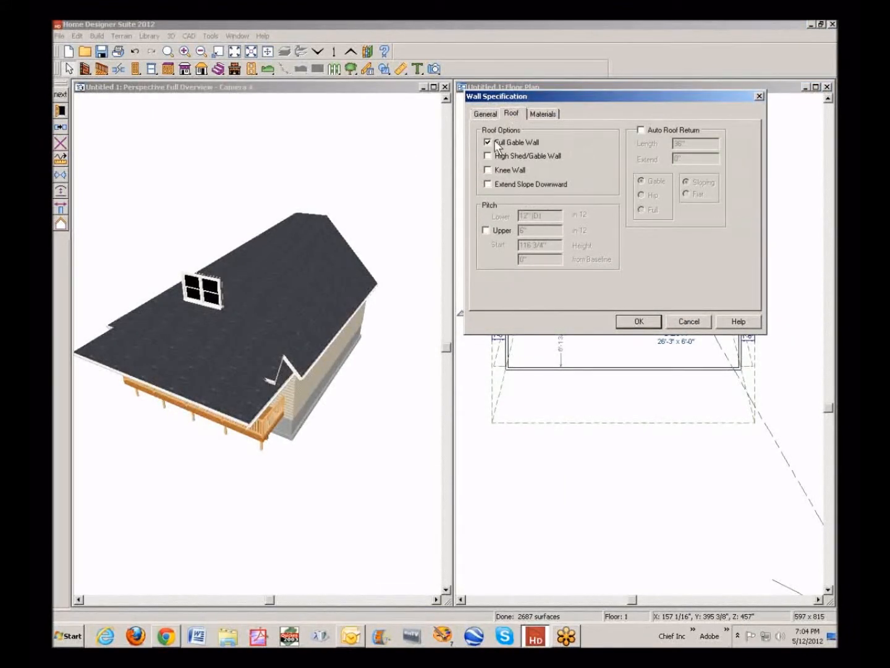
click(631, 327)
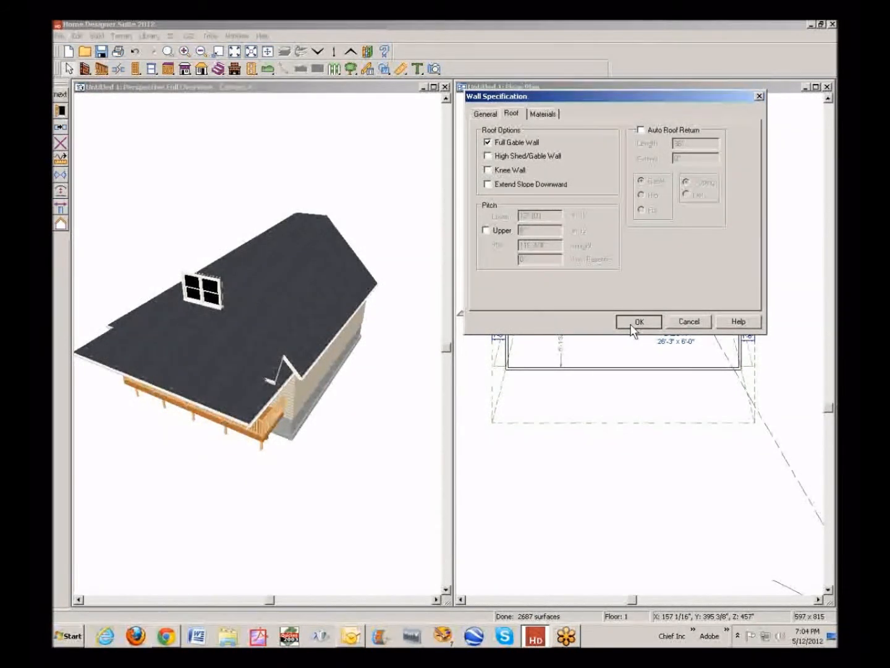
Set the lower roof pitch over the deck's right side railing to 3 in 12
key(Escape)
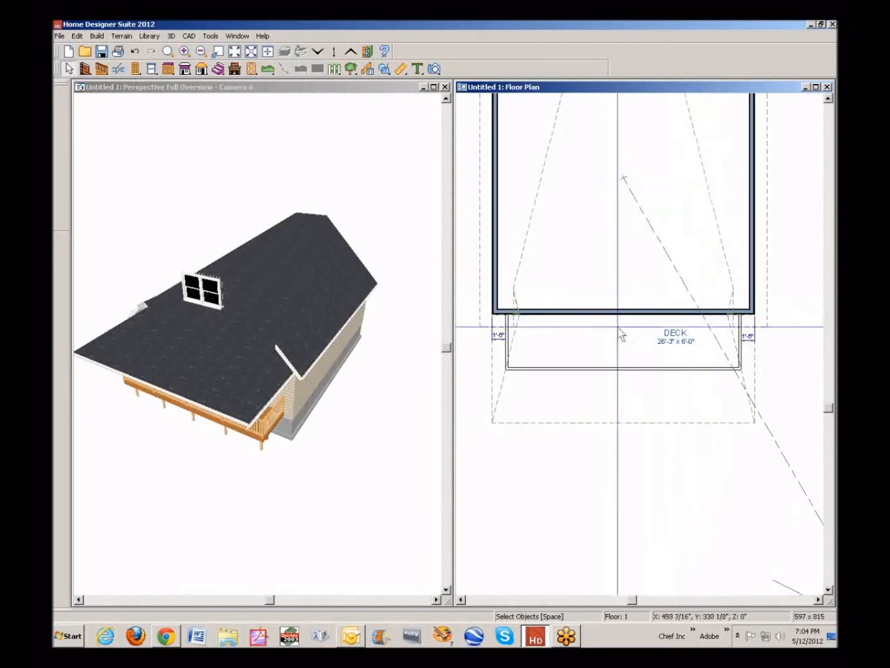
click(508, 343)
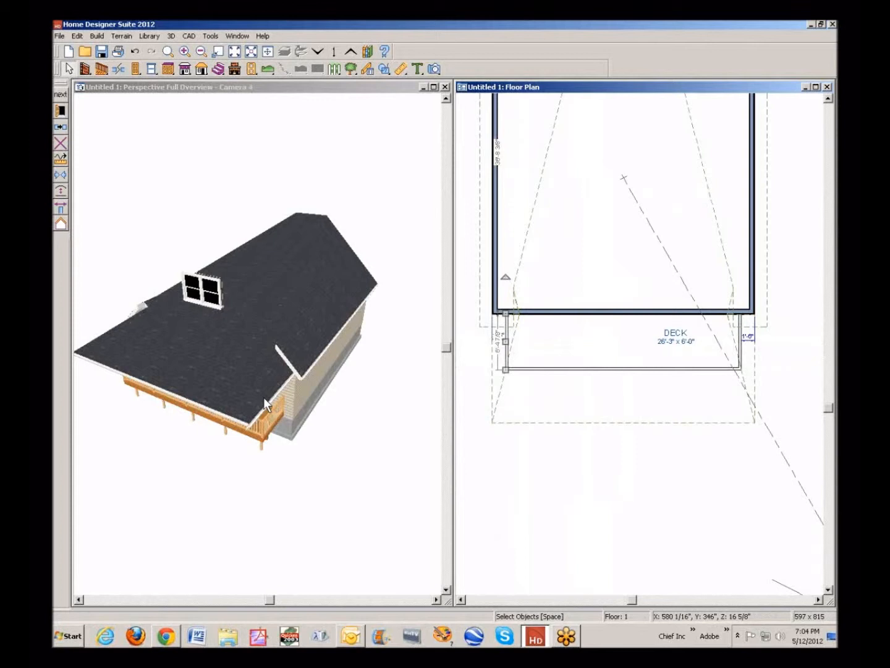
click(741, 340)
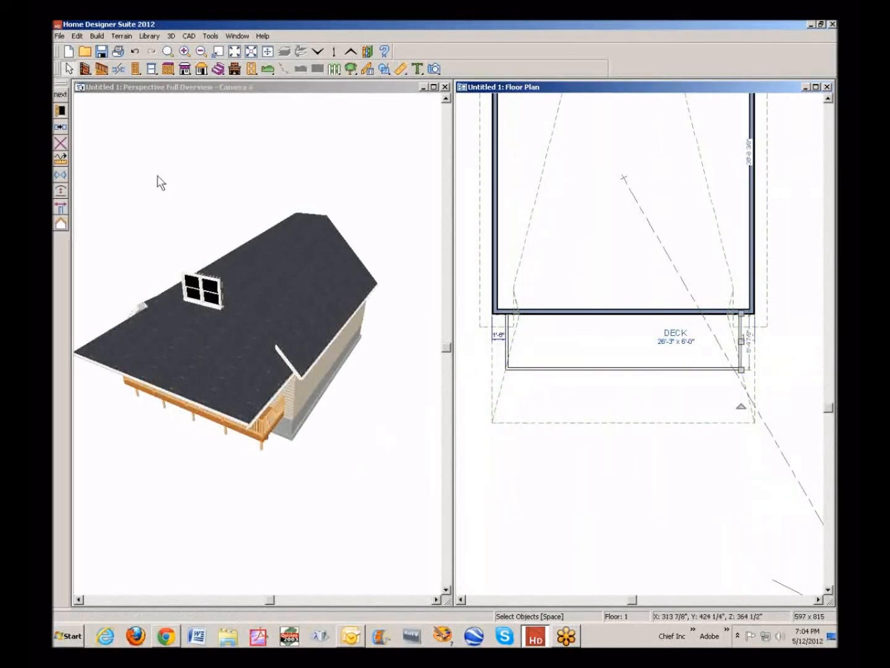
click(60, 110)
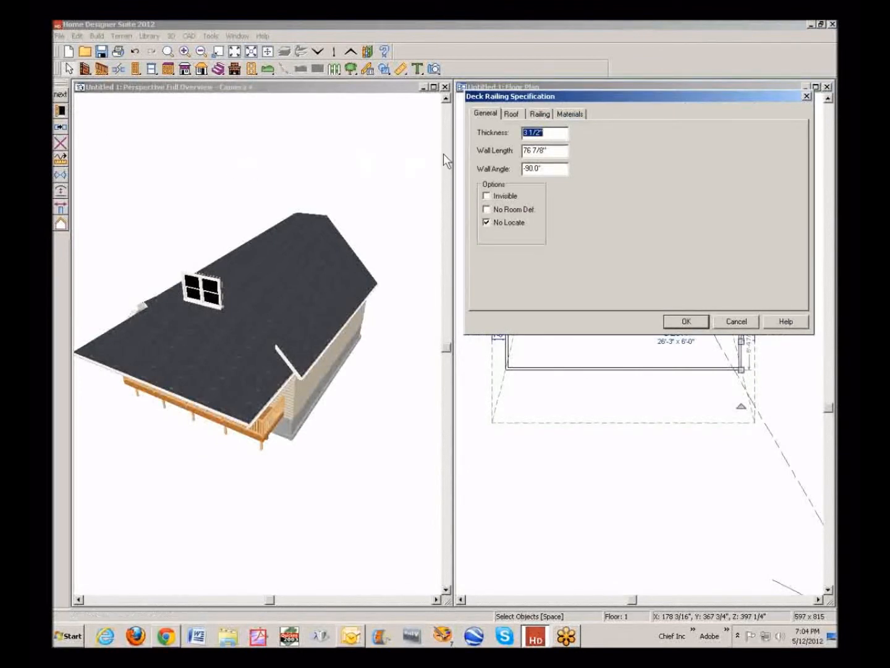
click(511, 115)
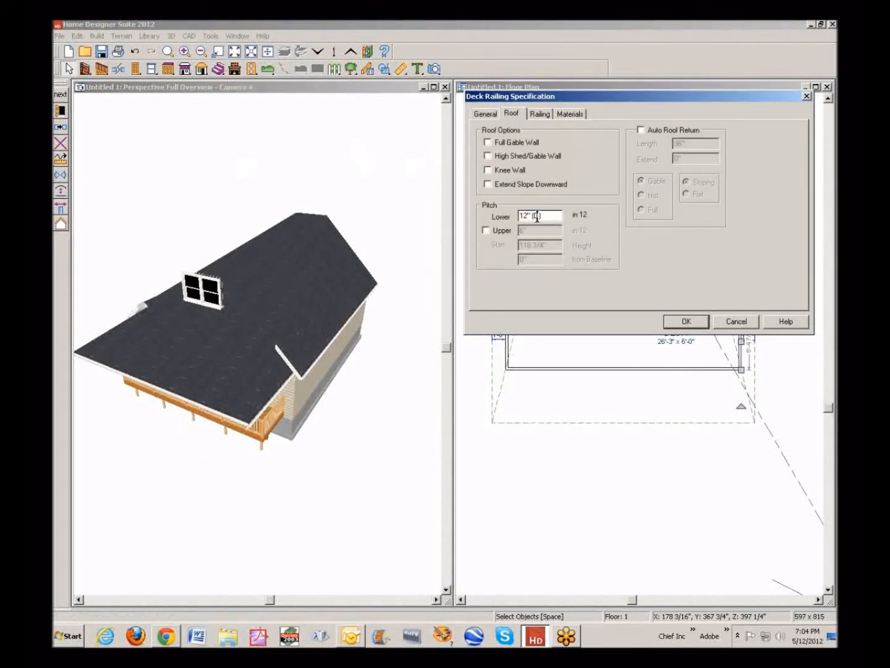
drag(554, 218, 402, 215)
text(3)
click(687, 321)
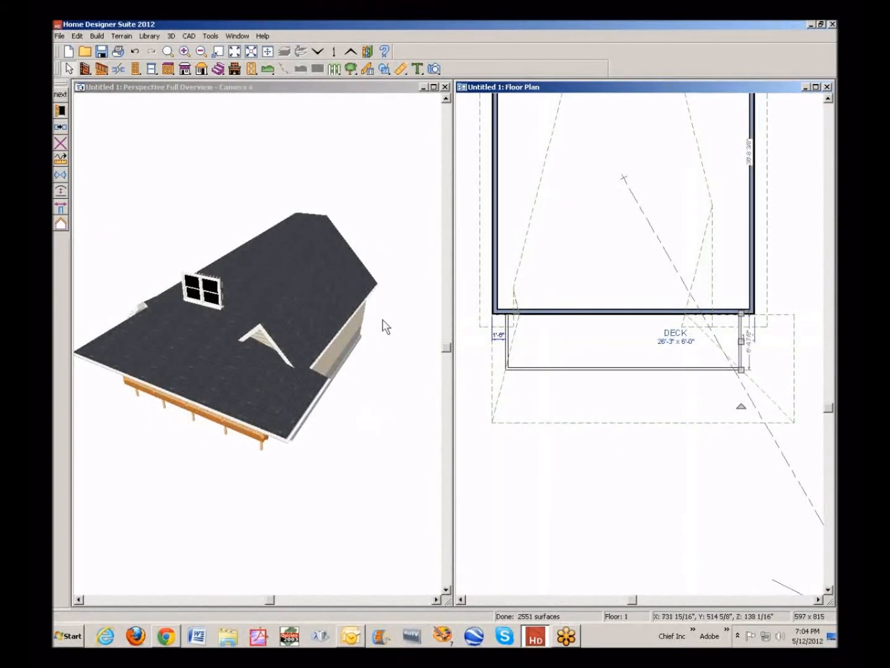
Match the lower roof pitch over the deck's left side railing to that of the right side railing
click(510, 343)
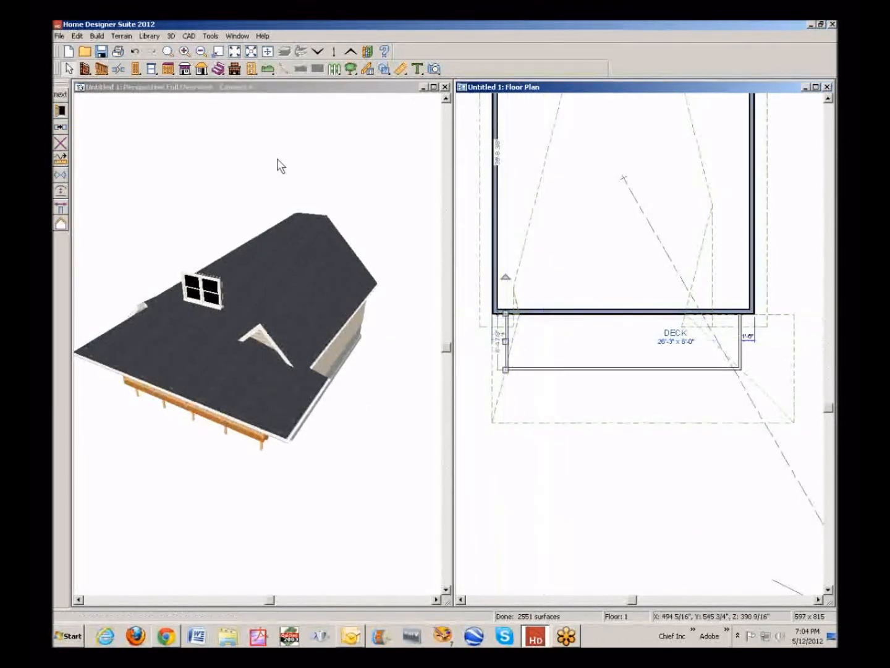
click(60, 109)
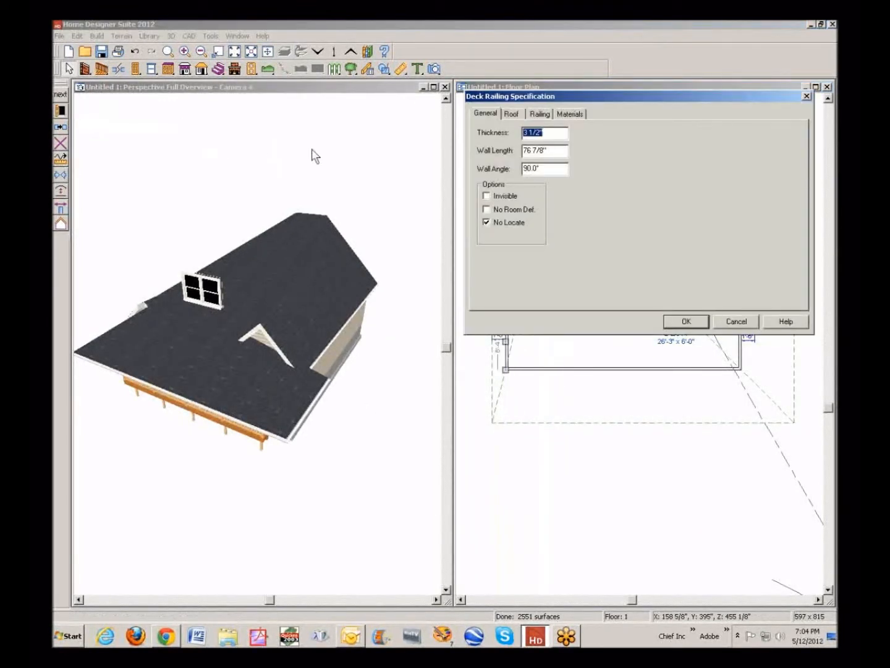
click(513, 113)
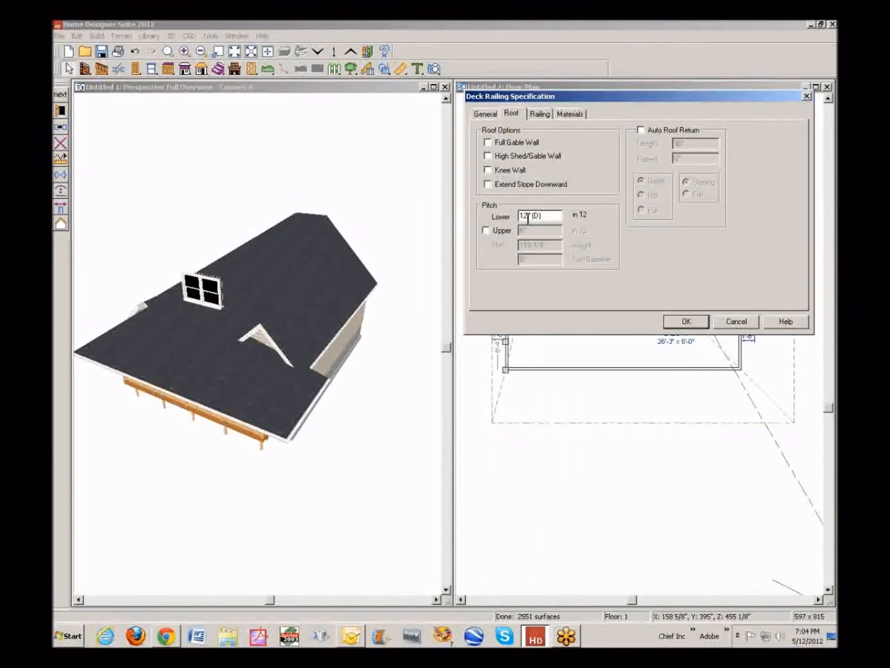
drag(542, 215, 447, 208)
click(686, 321)
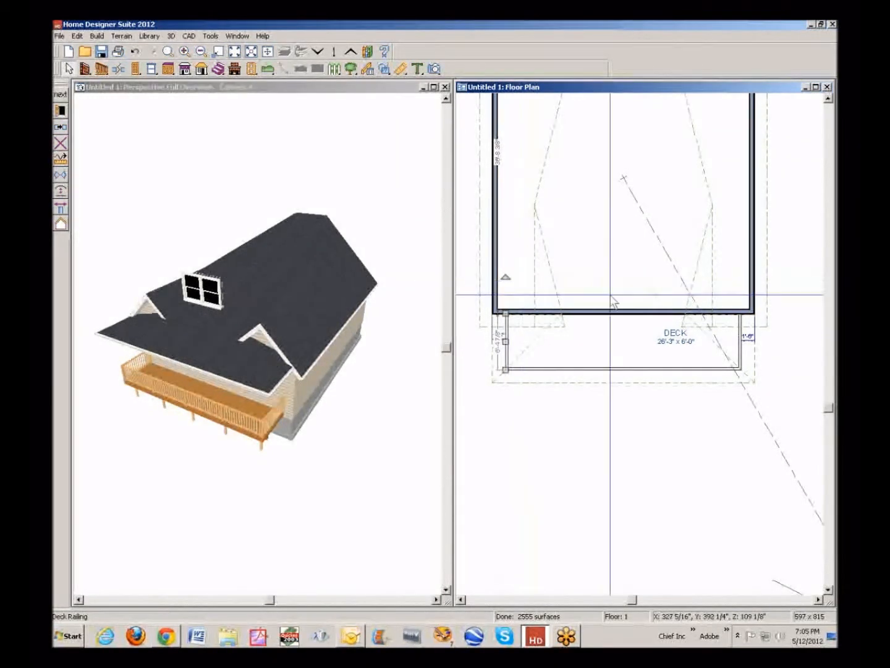
key(space)
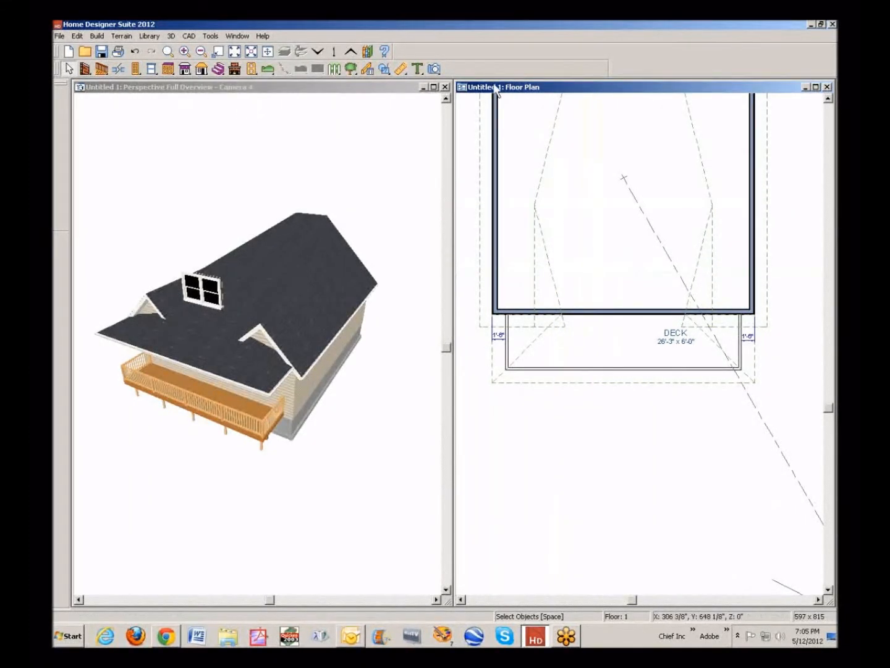
Set the automatic roof to ignore the top (1st) floor and rebuild it
click(79, 36)
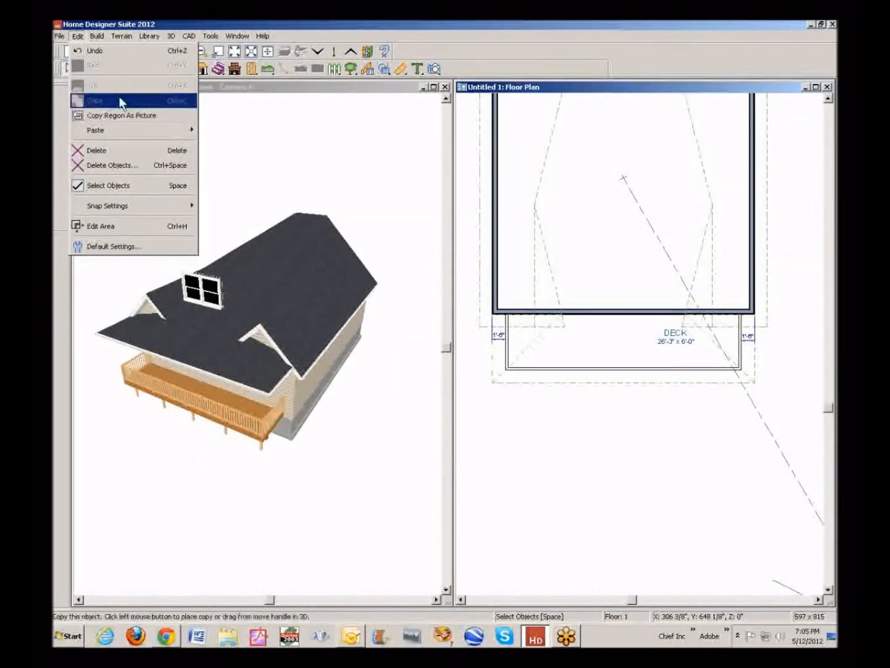
mouse_move(102, 38)
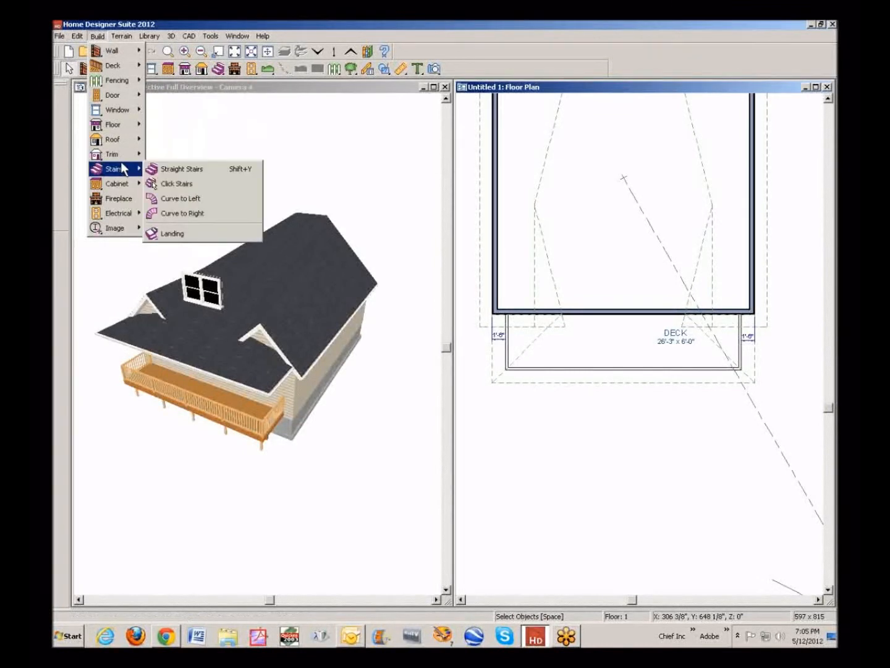
mouse_move(131, 128)
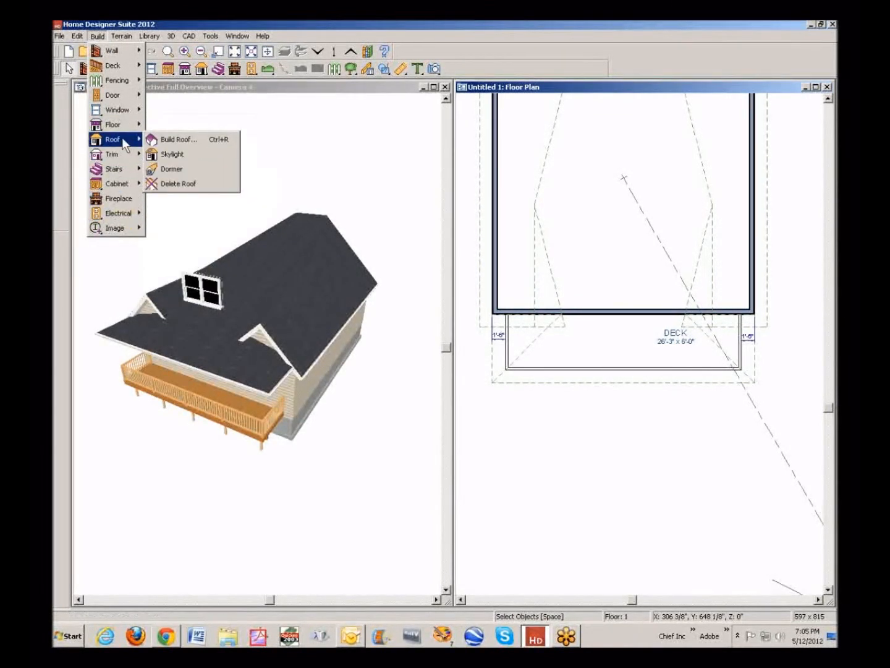
click(173, 140)
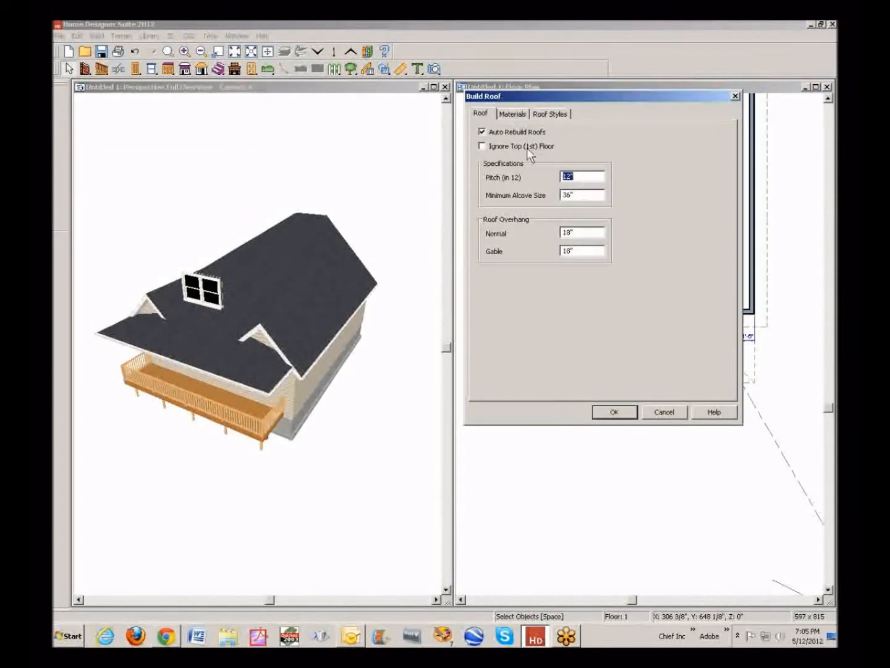
click(483, 147)
click(613, 412)
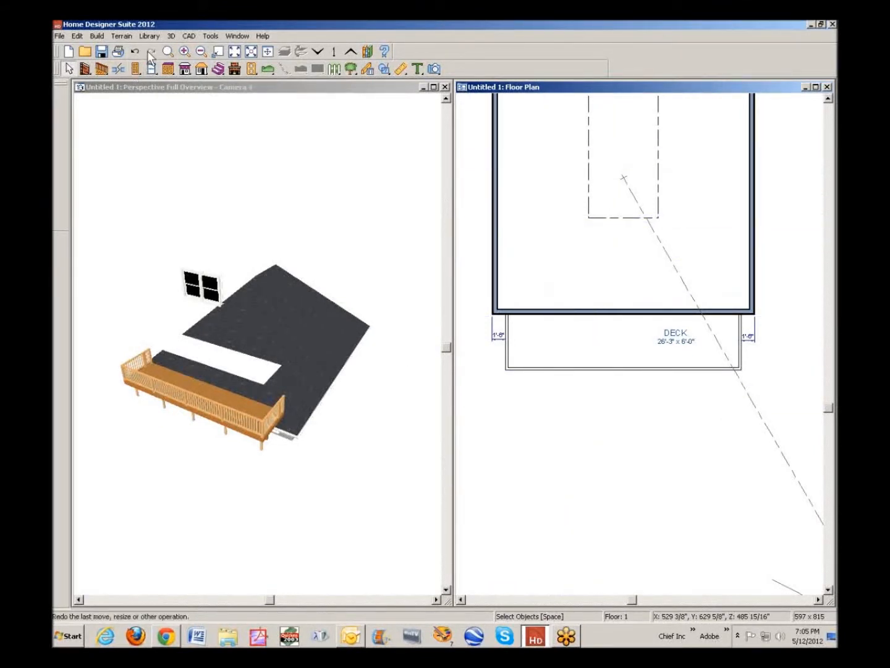
Add a second floor as a new blank plan with a default finished ceiling height of 96"
click(100, 37)
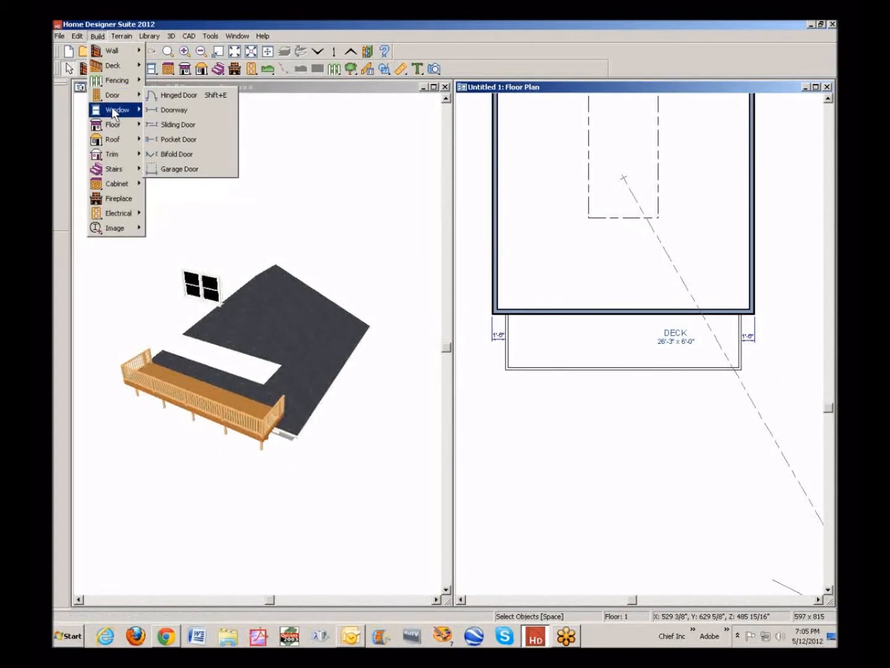
mouse_move(113, 125)
click(165, 124)
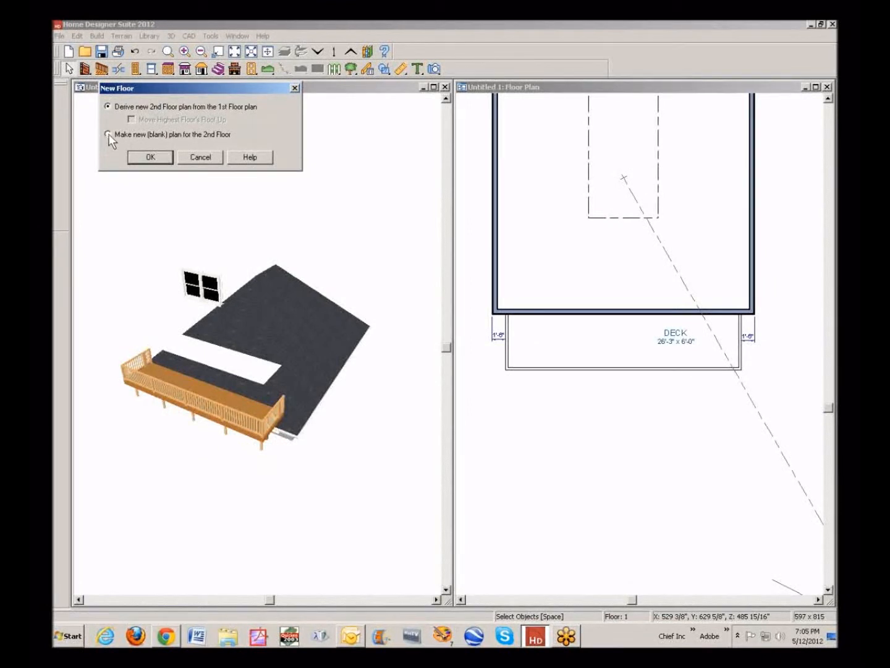
click(151, 159)
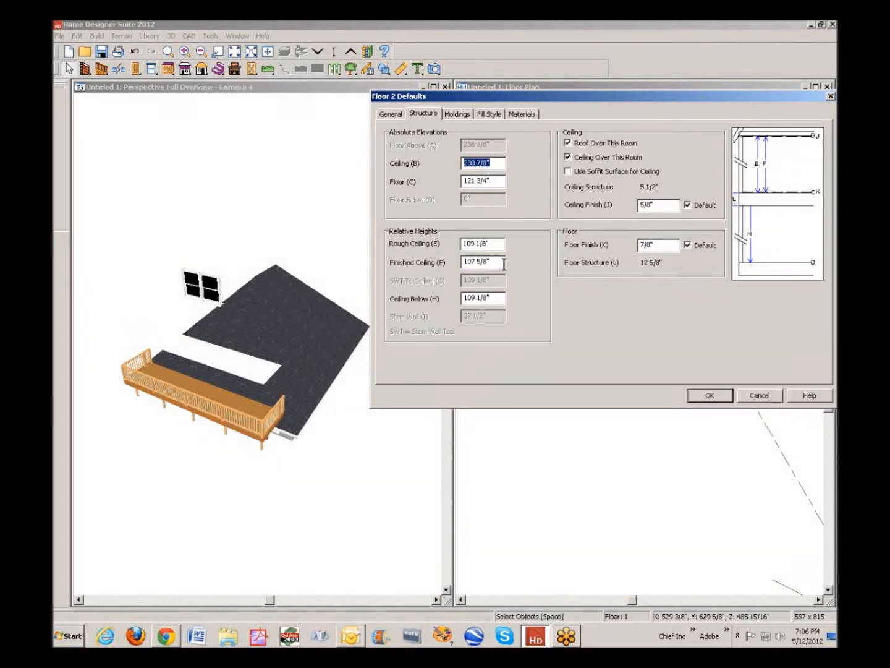
drag(498, 261, 377, 261)
text(96)
click(697, 396)
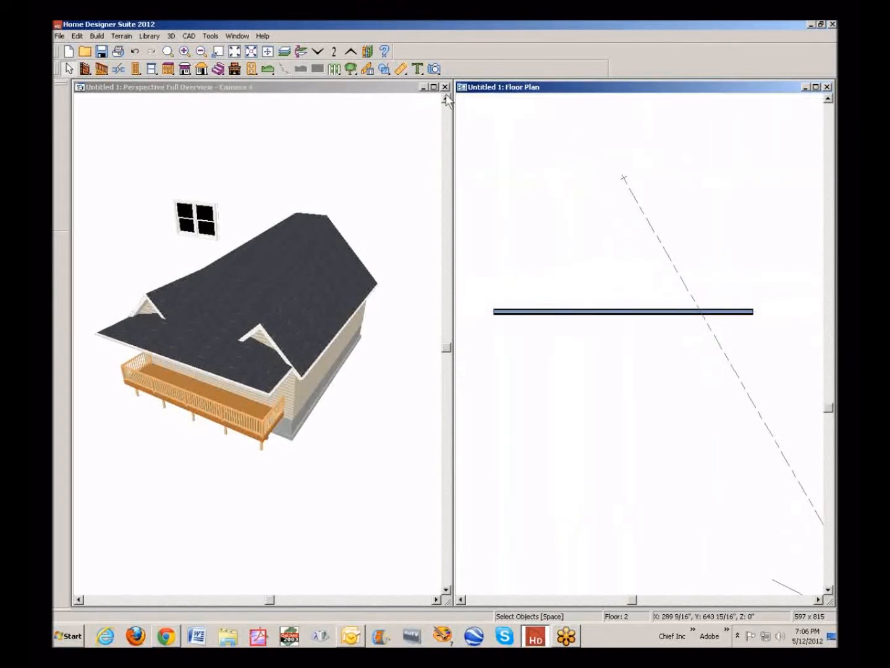
Clear the No Room Def. and No Locate options of the second-floor attic wall on the deck side
click(202, 53)
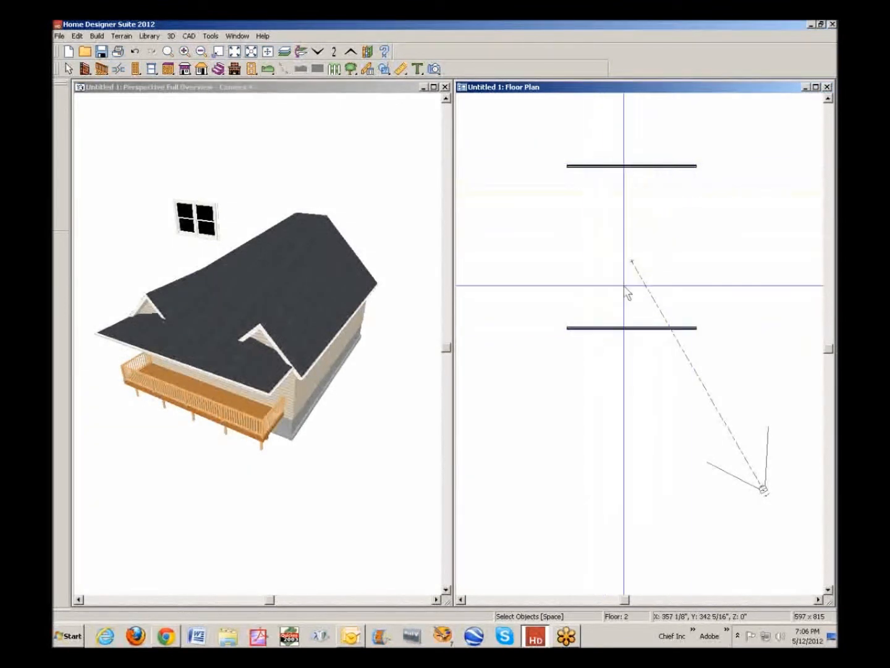
click(642, 328)
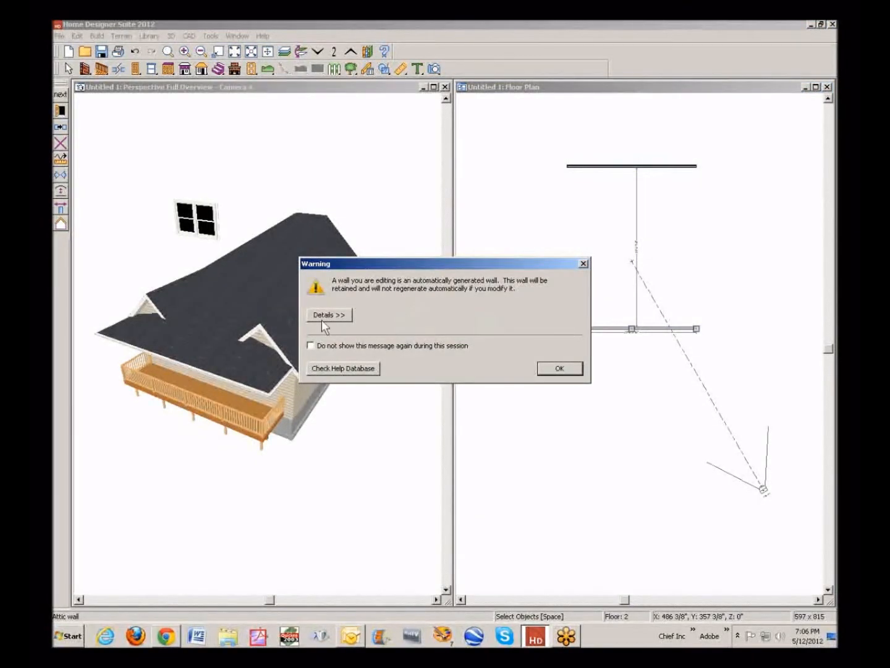
click(562, 364)
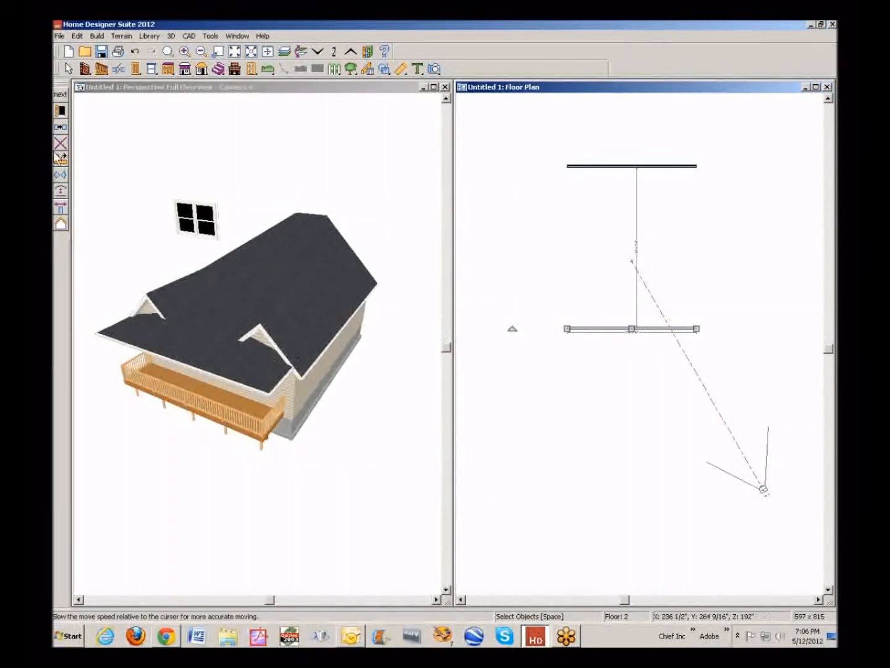
click(60, 109)
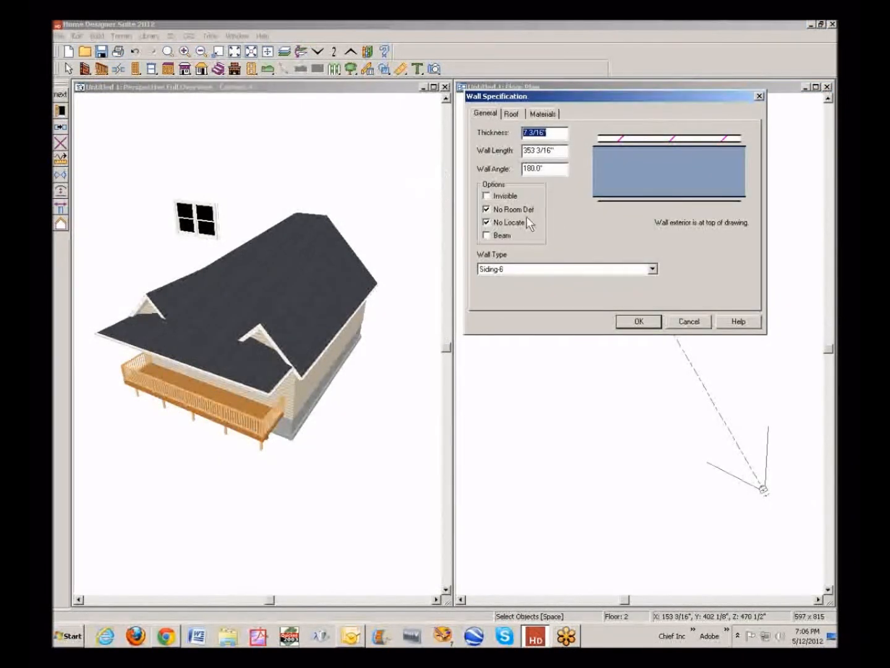
click(490, 209)
click(492, 222)
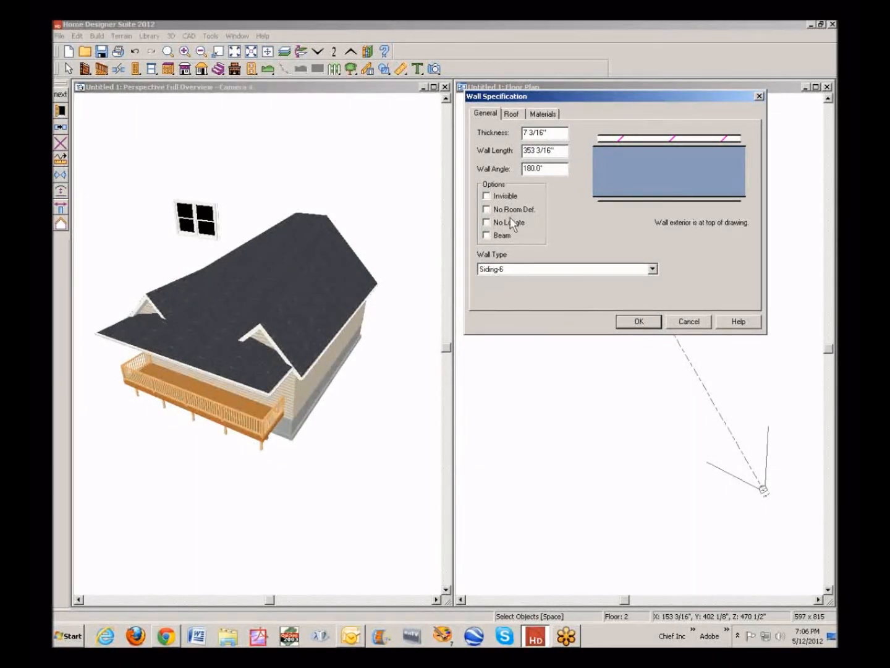
click(652, 322)
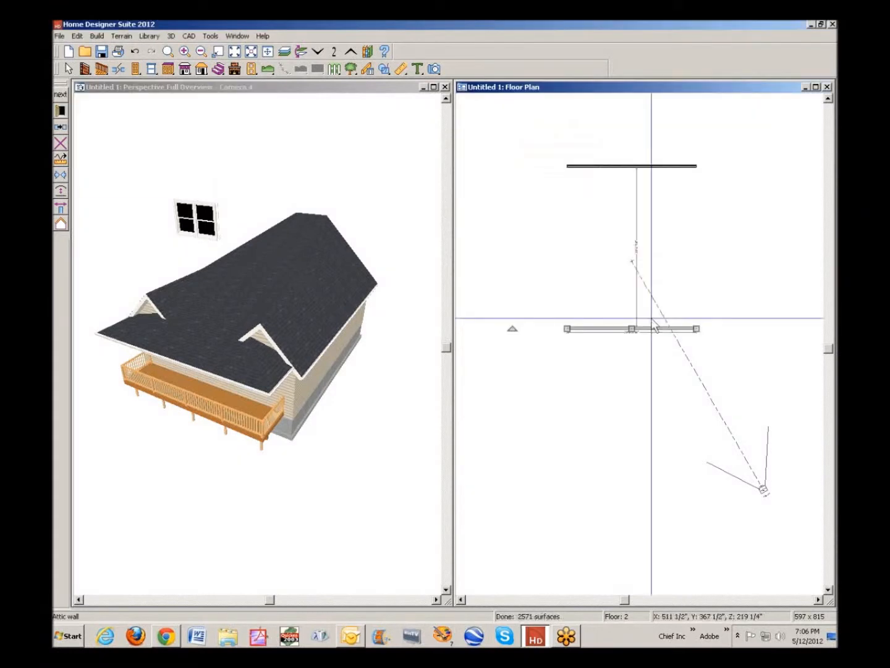
Clear the No Room Def. and No Locate options of the attic wall at the house end opposite the deck
drag(587, 339, 625, 176)
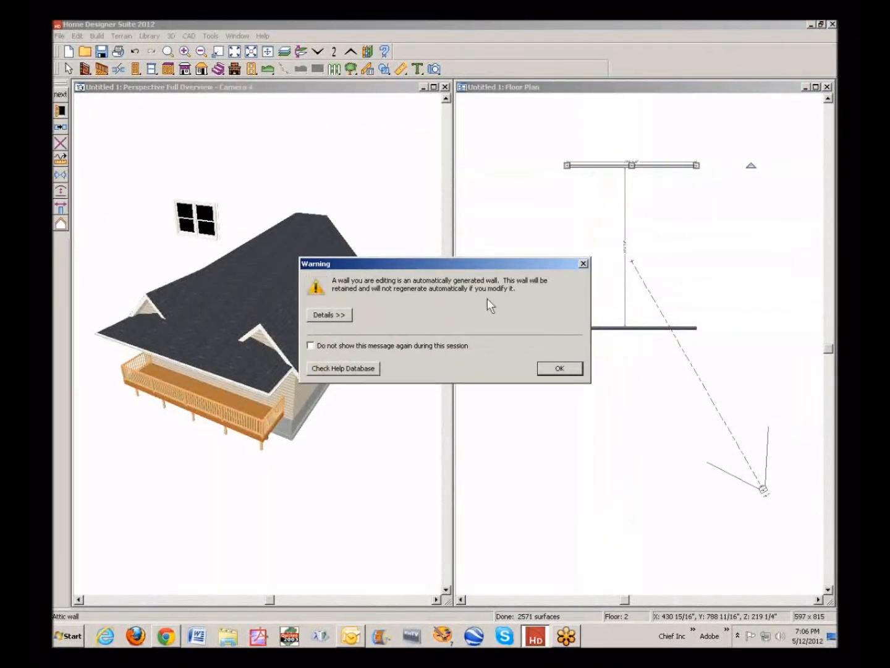
click(574, 369)
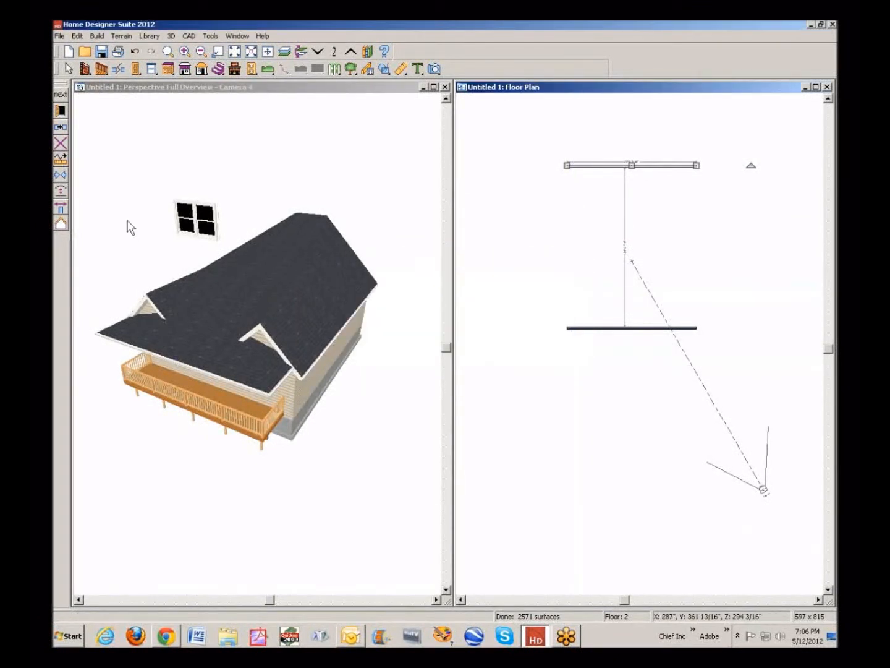
click(60, 111)
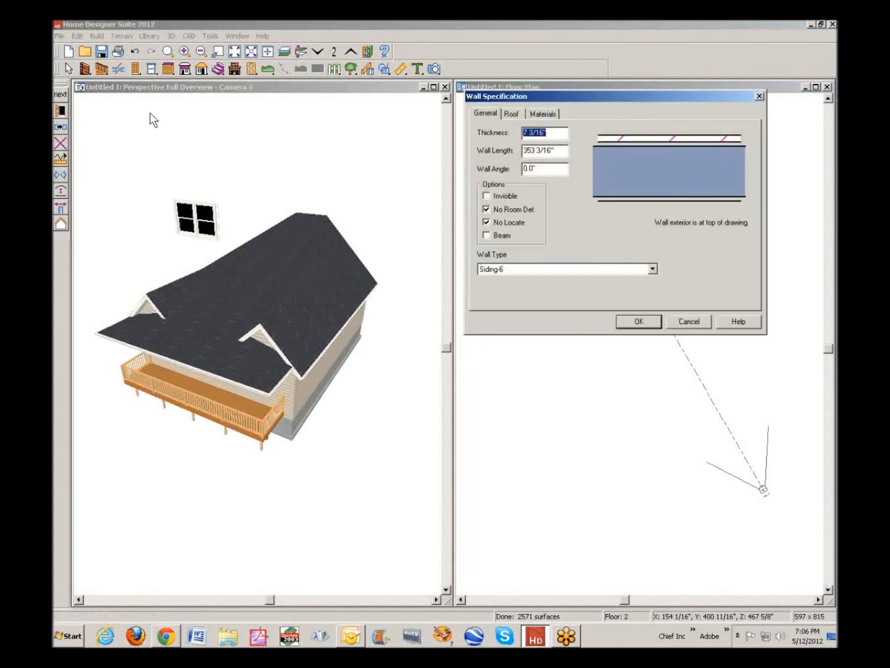
click(516, 114)
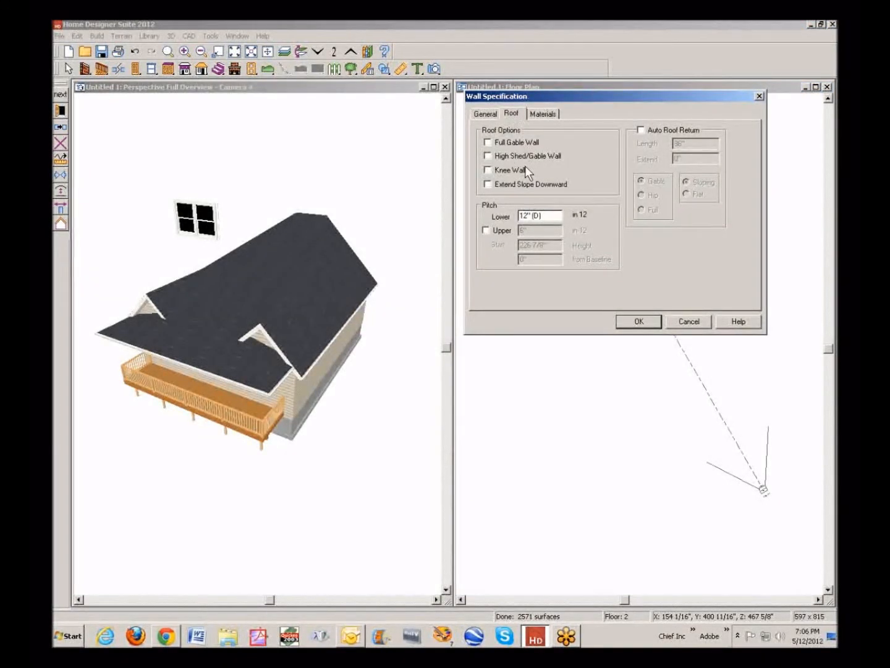
click(479, 113)
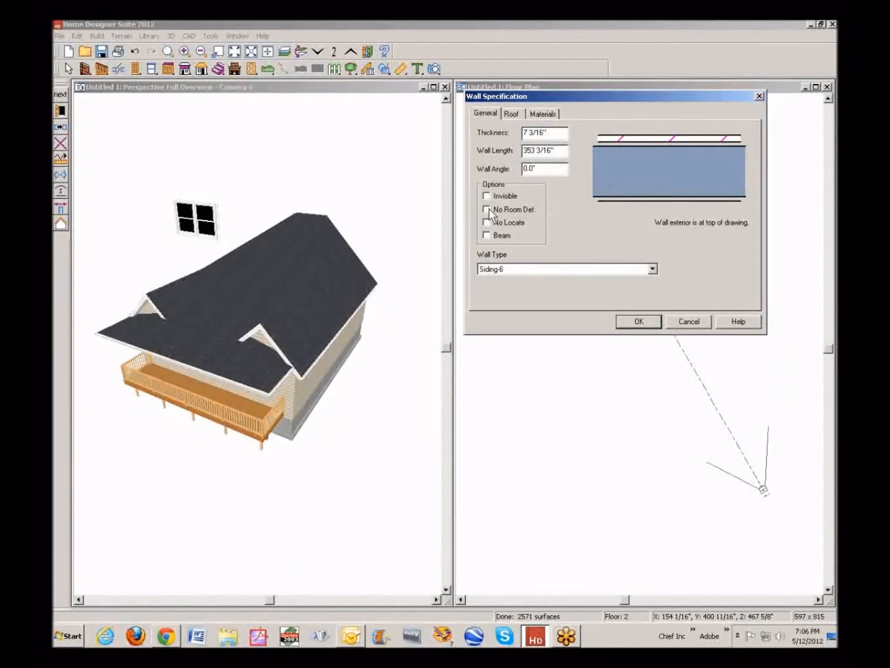
click(645, 325)
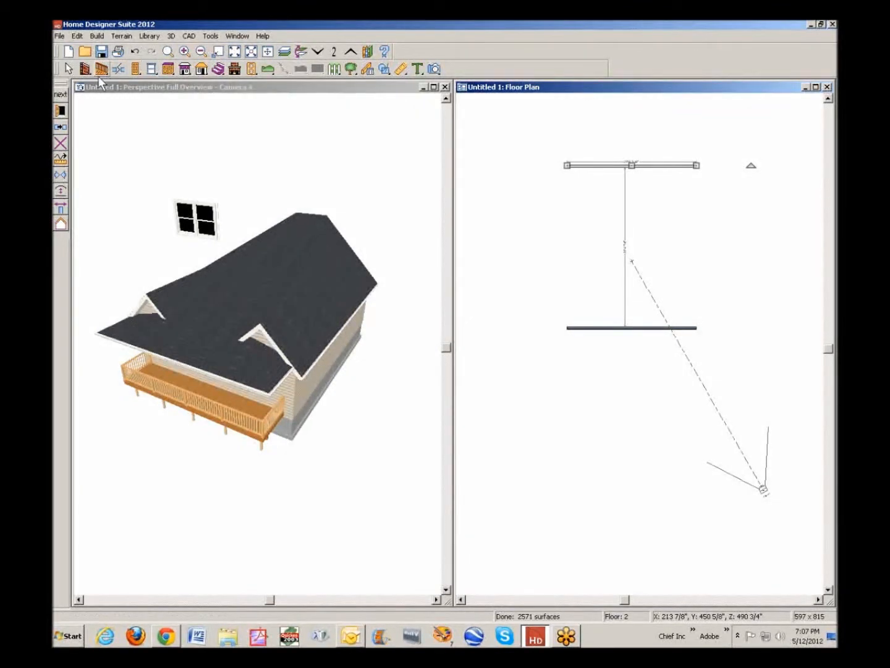
Draw straight exterior walls along both sides of the second floor, joining the ends of the two attic walls into an enclosed room
click(81, 67)
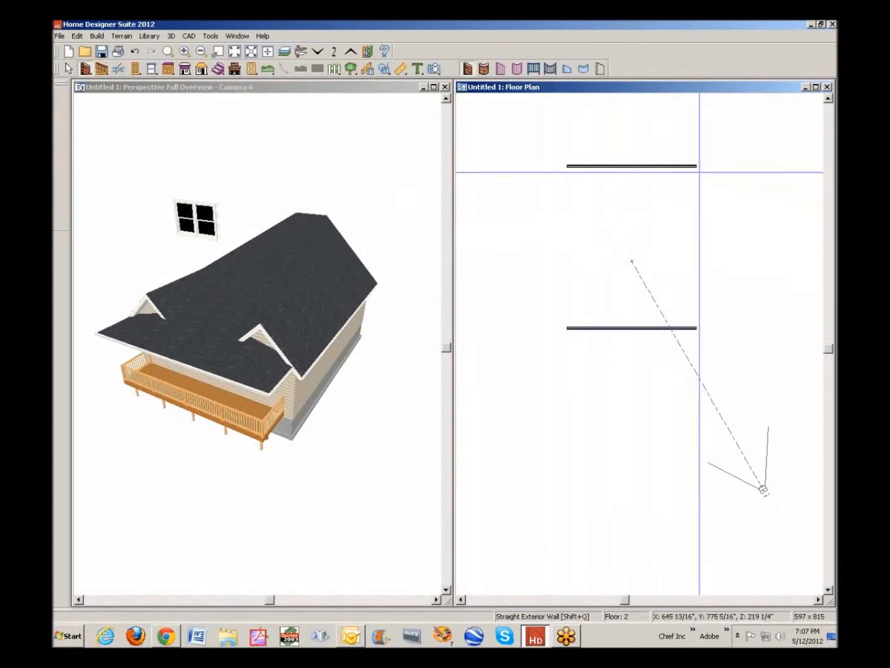
drag(696, 166, 693, 331)
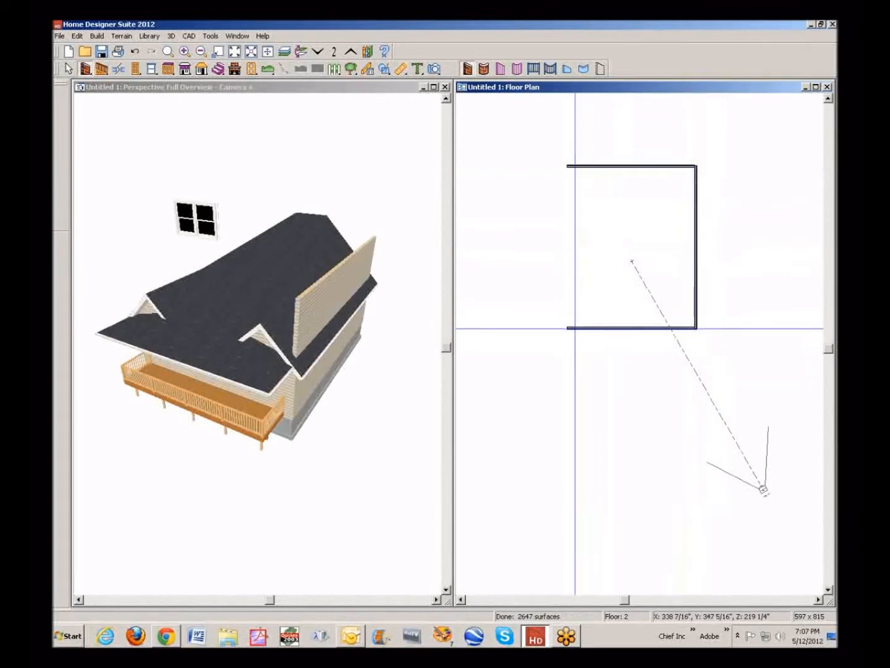
drag(567, 328, 562, 167)
Set the finished ceiling height of the second-floor room to 12"
right_click(626, 230)
click(680, 266)
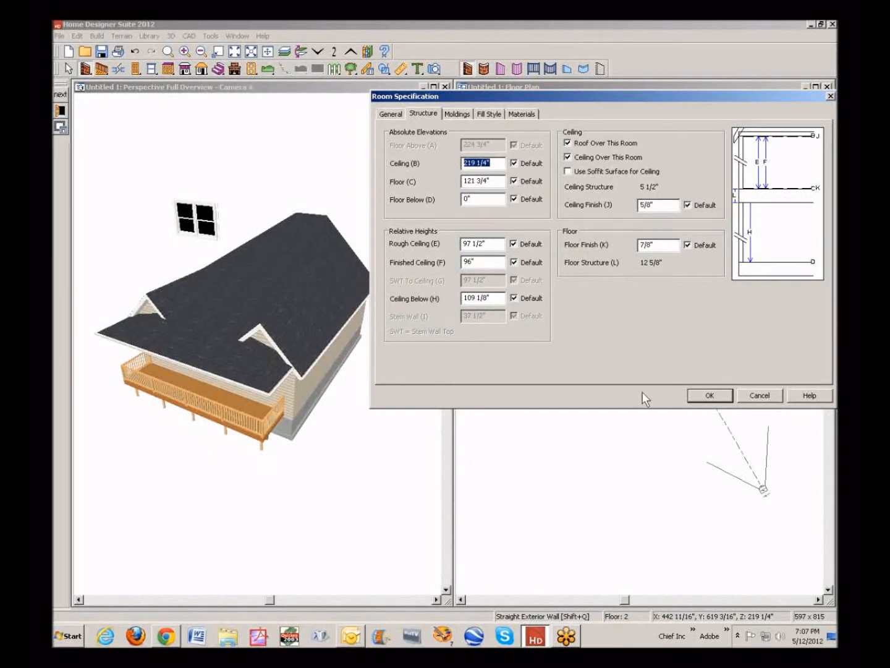
drag(485, 262, 423, 260)
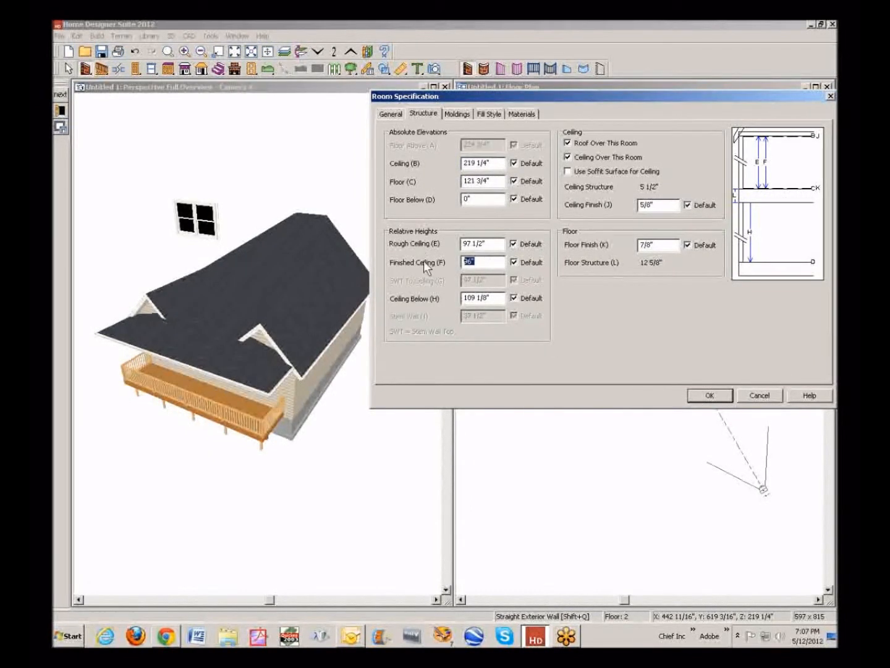
text(12)
click(514, 262)
click(515, 262)
click(513, 263)
double_click(471, 262)
key(Tab)
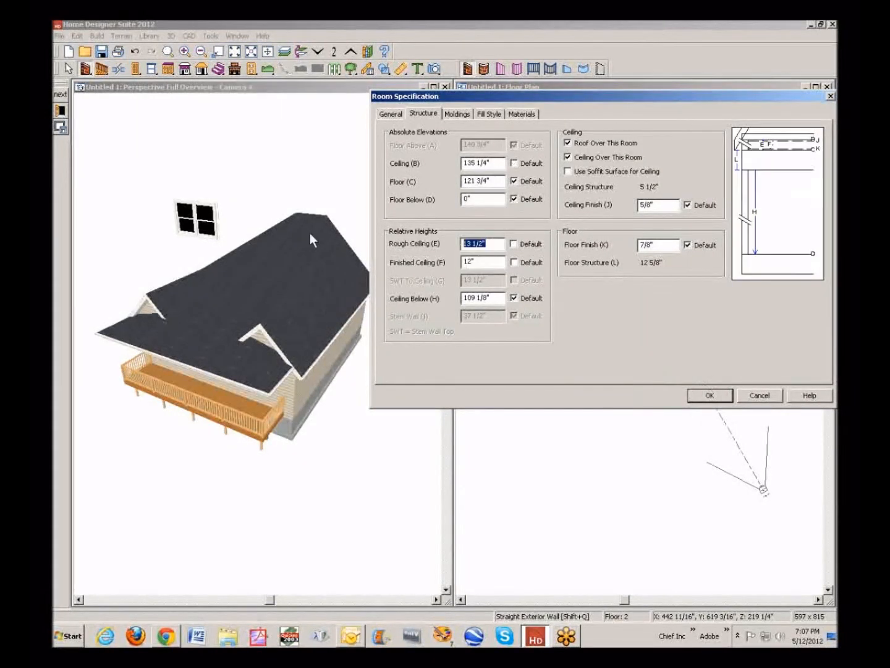
click(702, 397)
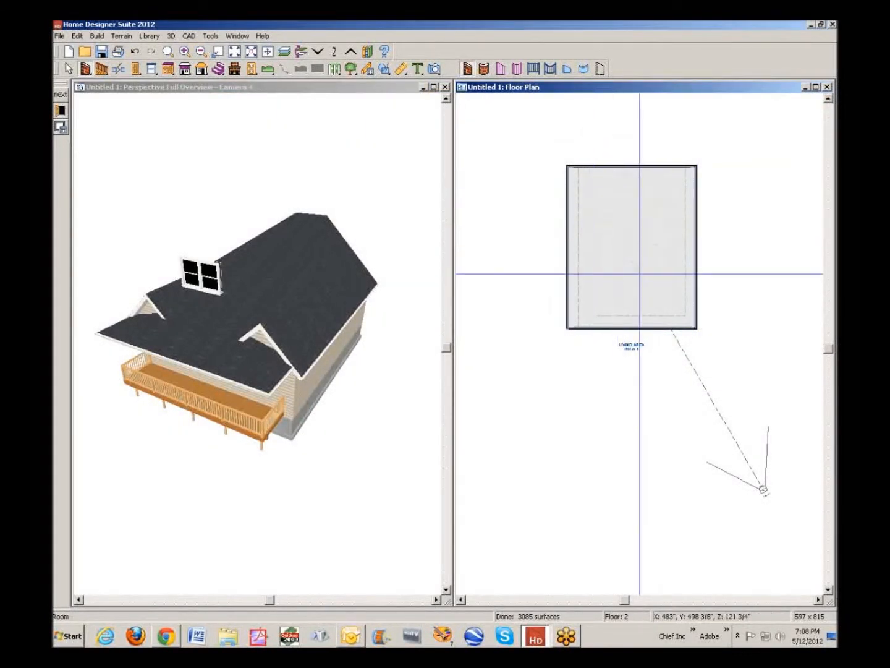
Make the second-floor attic wall on the deck side a Full Gable Wall
right_click(641, 328)
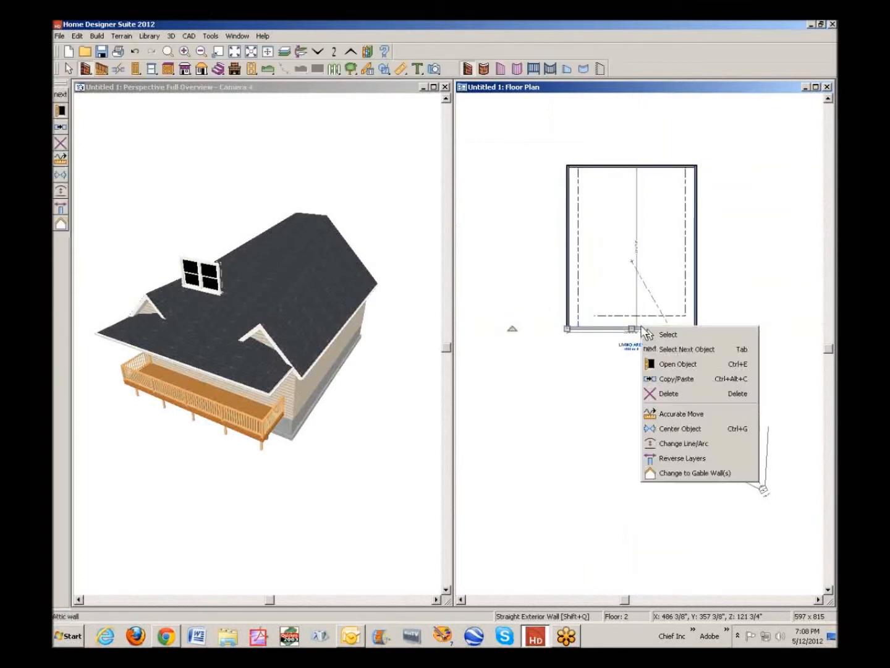
click(680, 364)
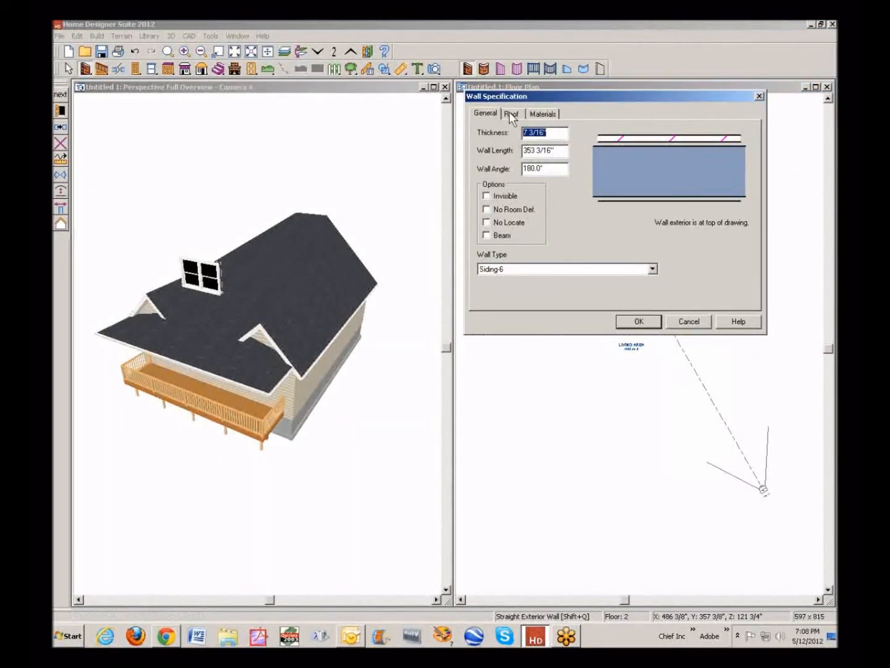
click(511, 114)
click(492, 142)
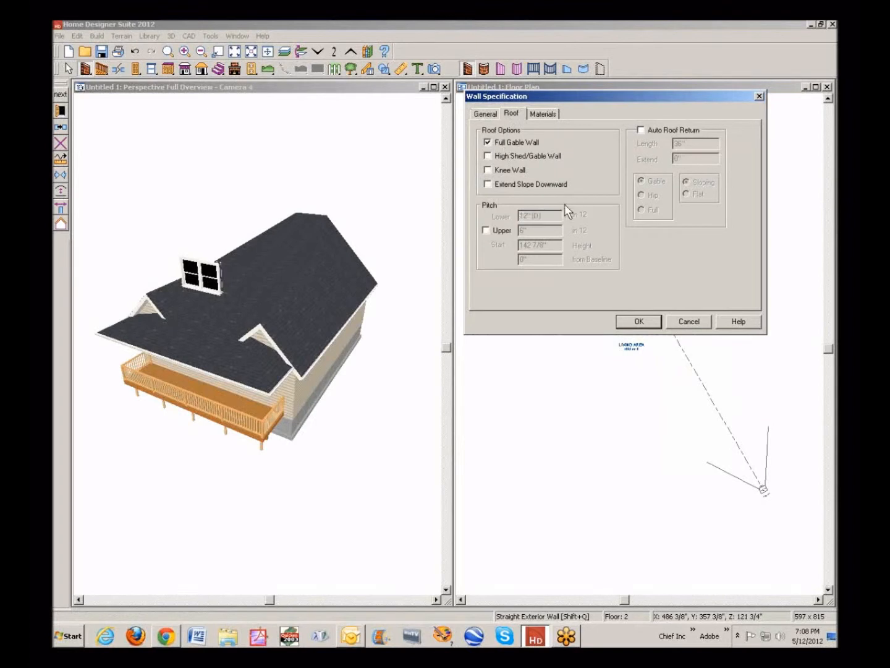
click(638, 321)
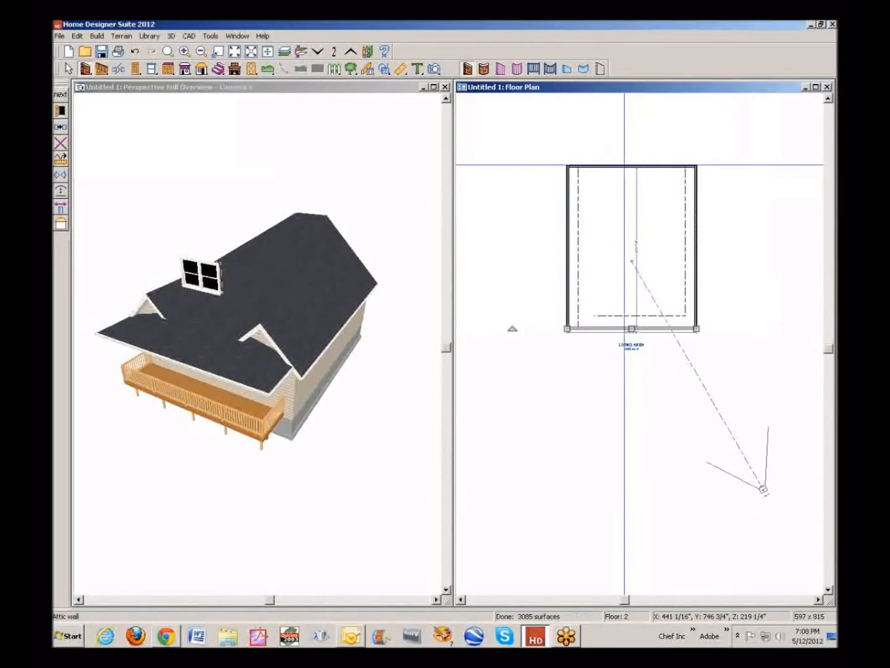
Make the second-floor attic wall at the end opposite the deck a Full Gable Wall
click(621, 167)
right_click(569, 170)
click(683, 211)
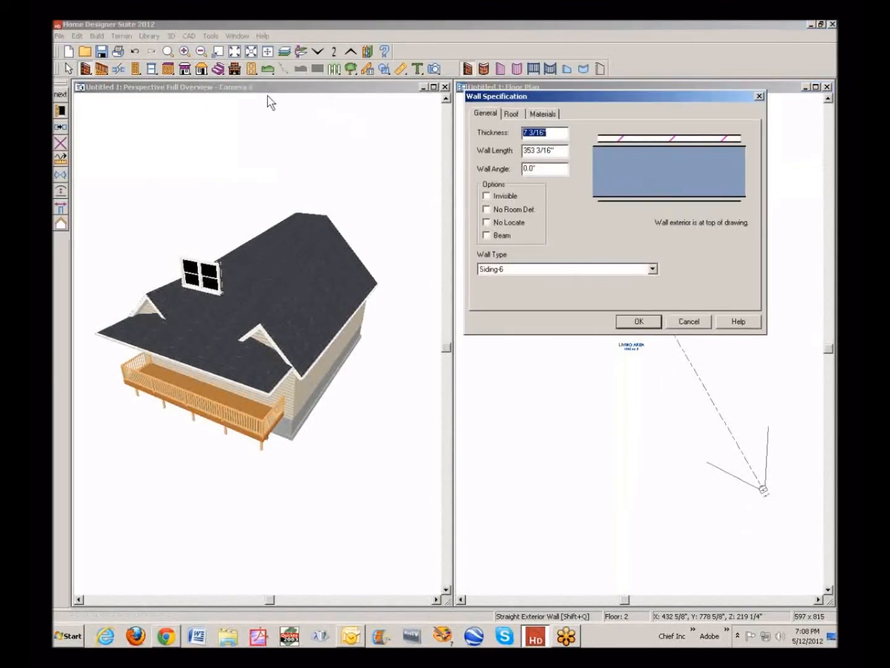
click(512, 114)
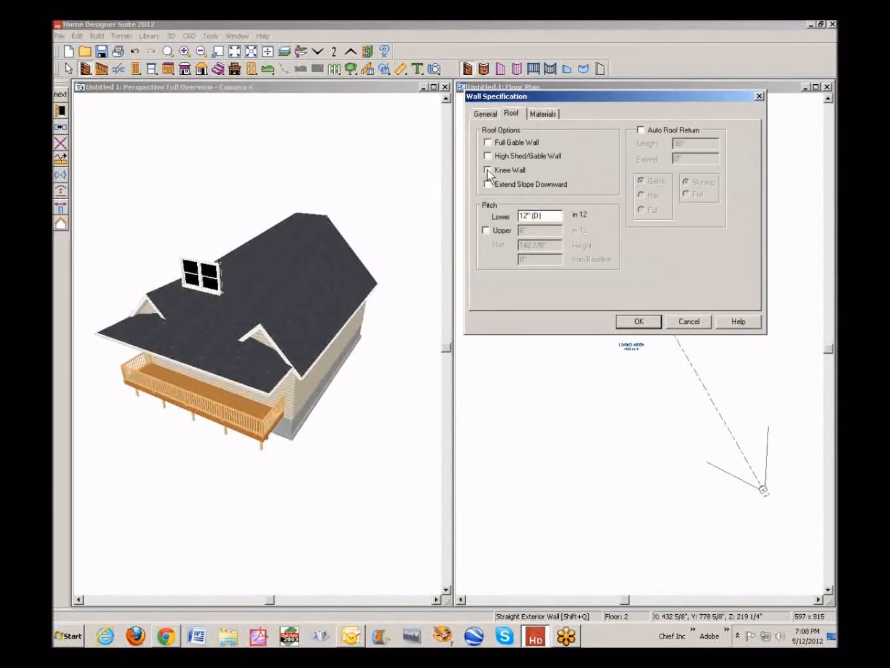
click(487, 142)
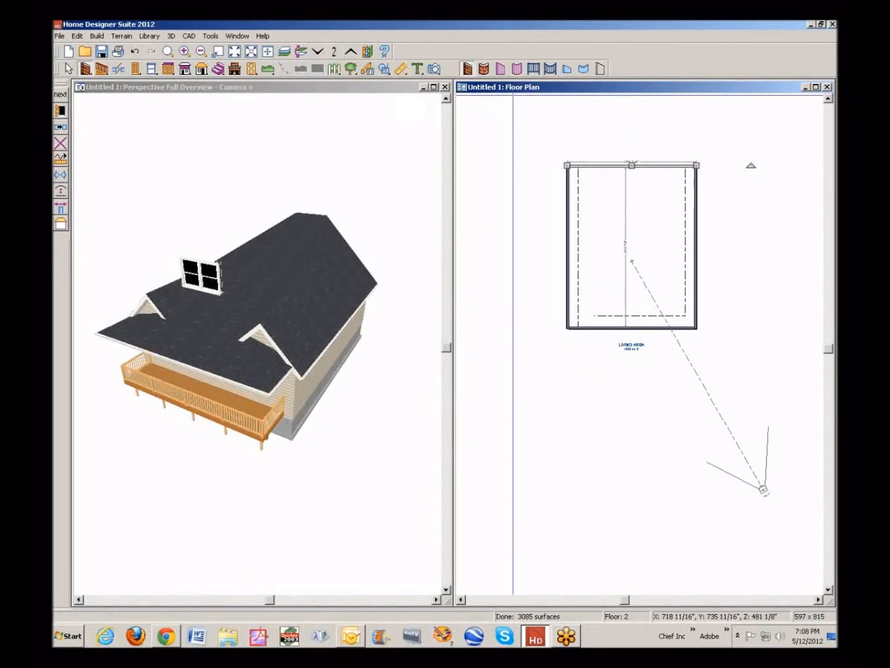
On the first floor, clear the Full Gable Wall option of the house wall adjoining the deck
click(316, 53)
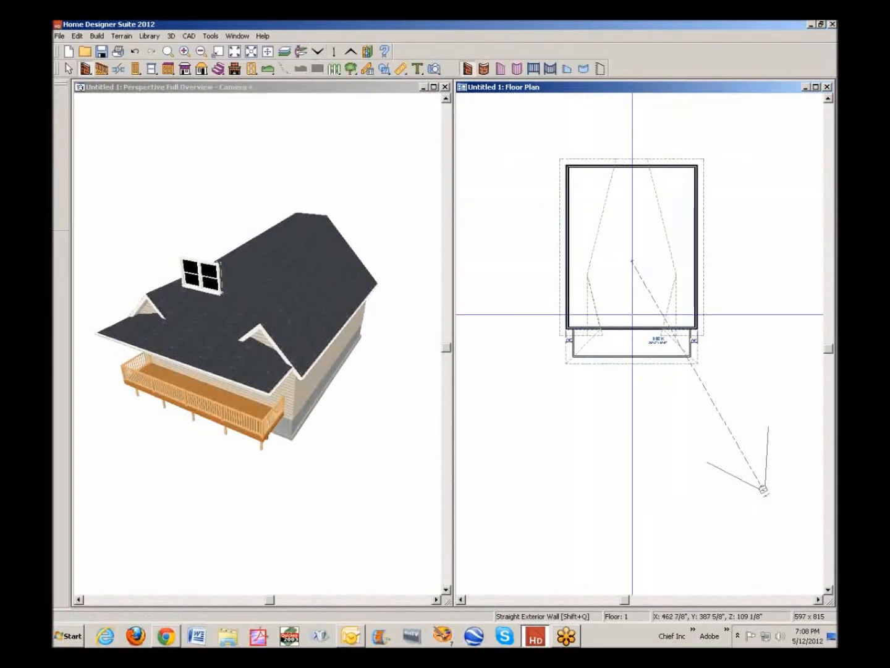
key(space)
click(632, 327)
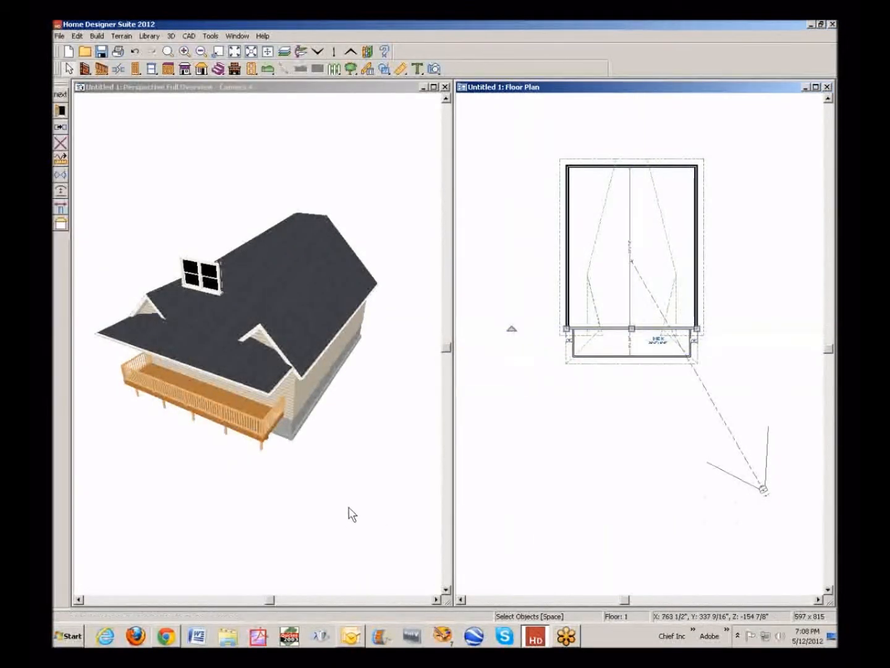
click(60, 111)
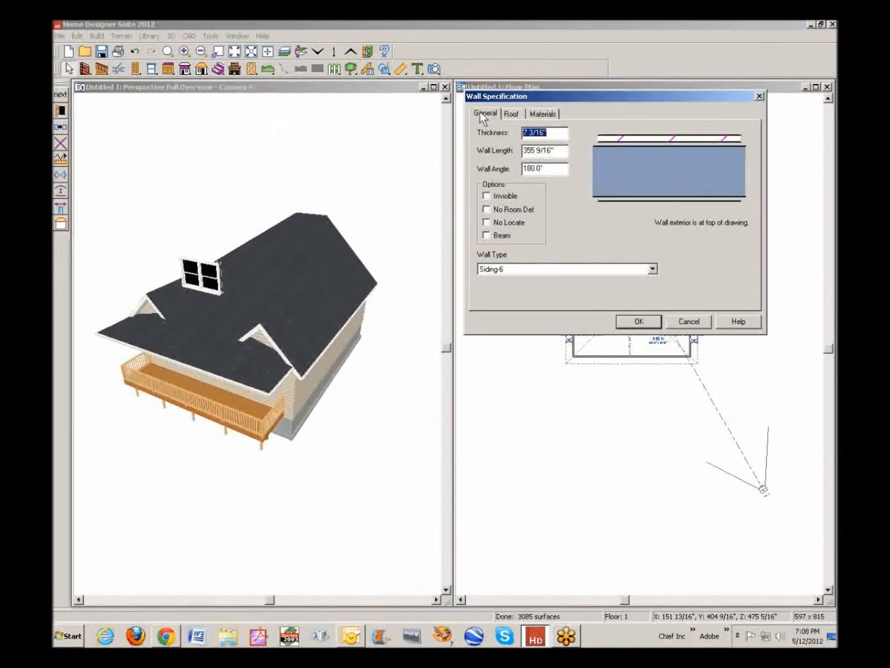
click(510, 113)
click(500, 143)
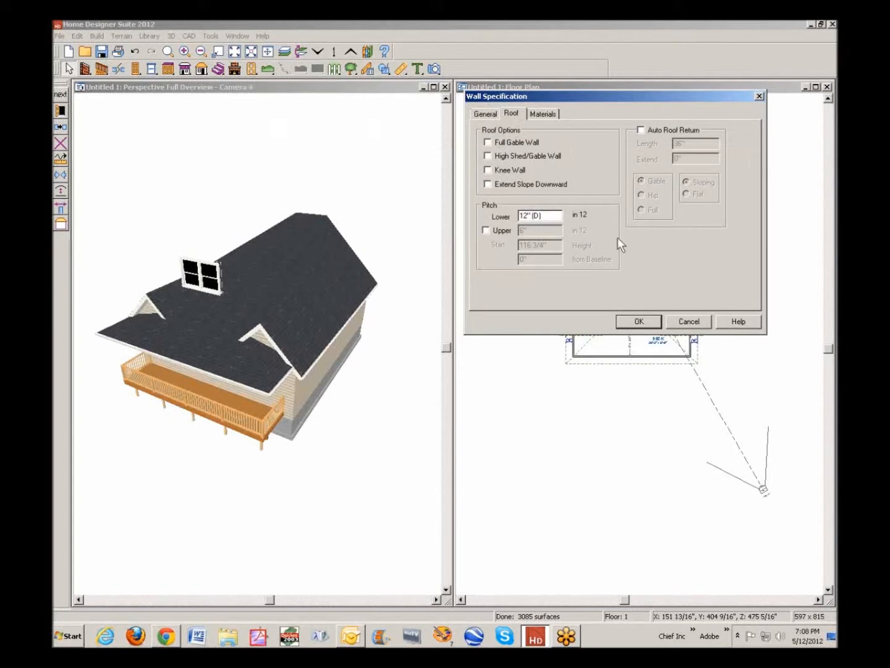
click(638, 321)
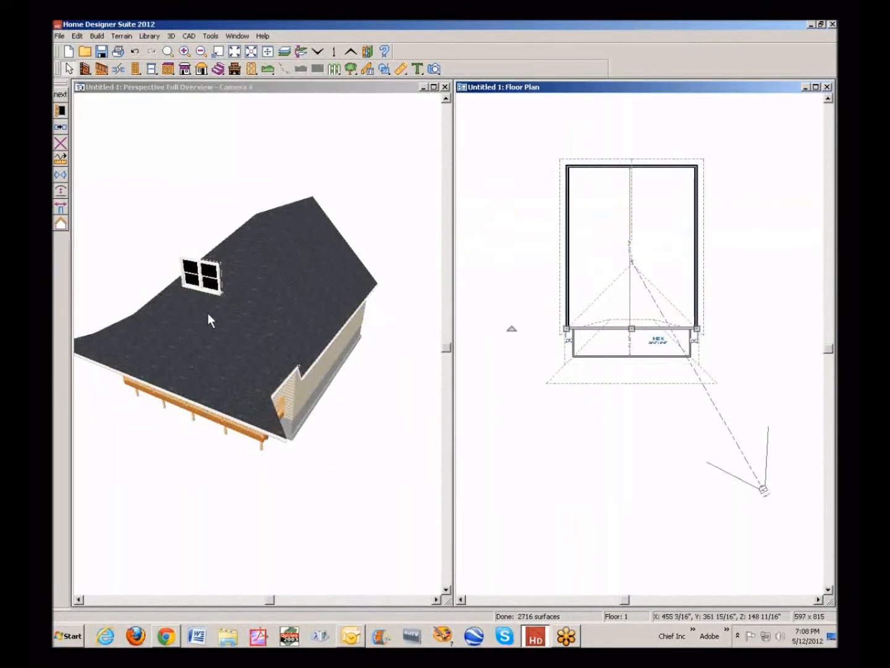
Clear the Full Gable Wall option of the first-floor wall at the end opposite the deck
click(603, 165)
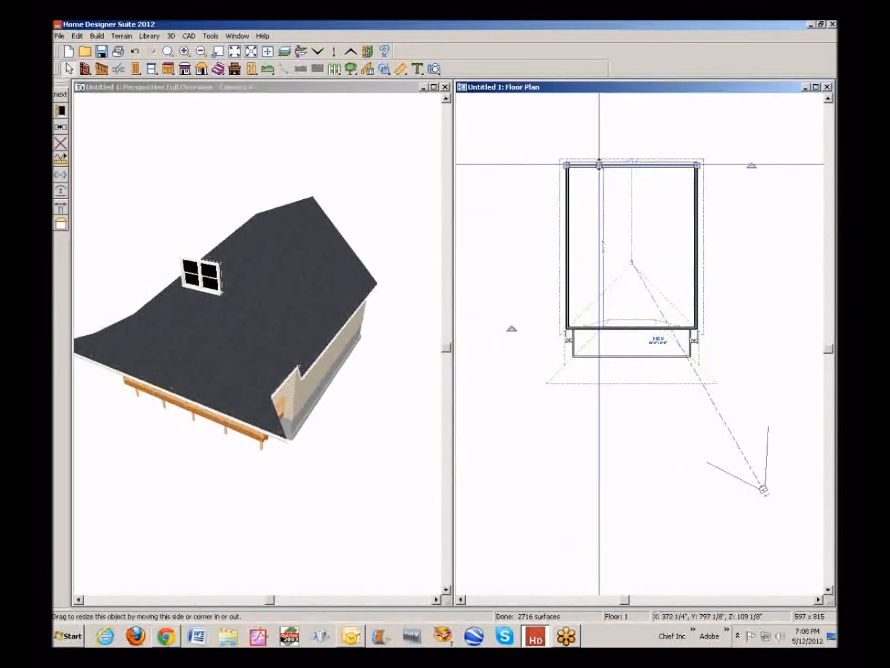
click(60, 110)
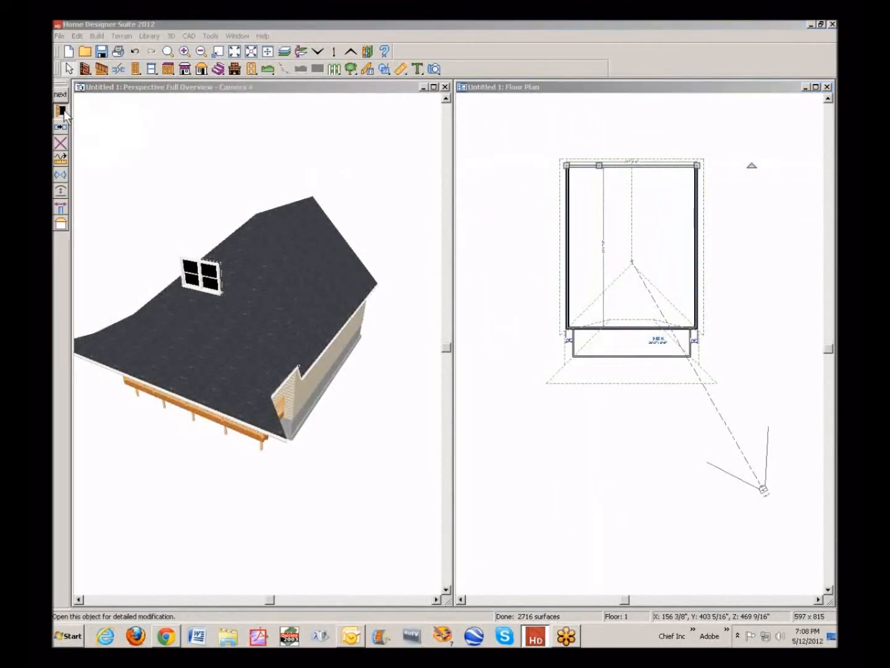
click(519, 112)
click(487, 142)
click(639, 321)
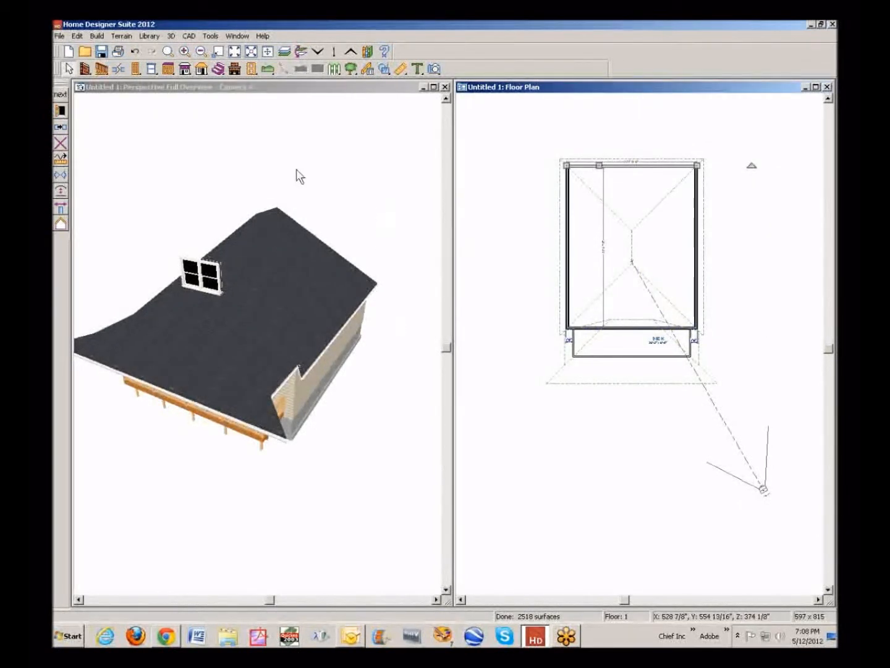
Examine the roof shape by orbiting the 3D overview, and check the second-floor plan
click(103, 87)
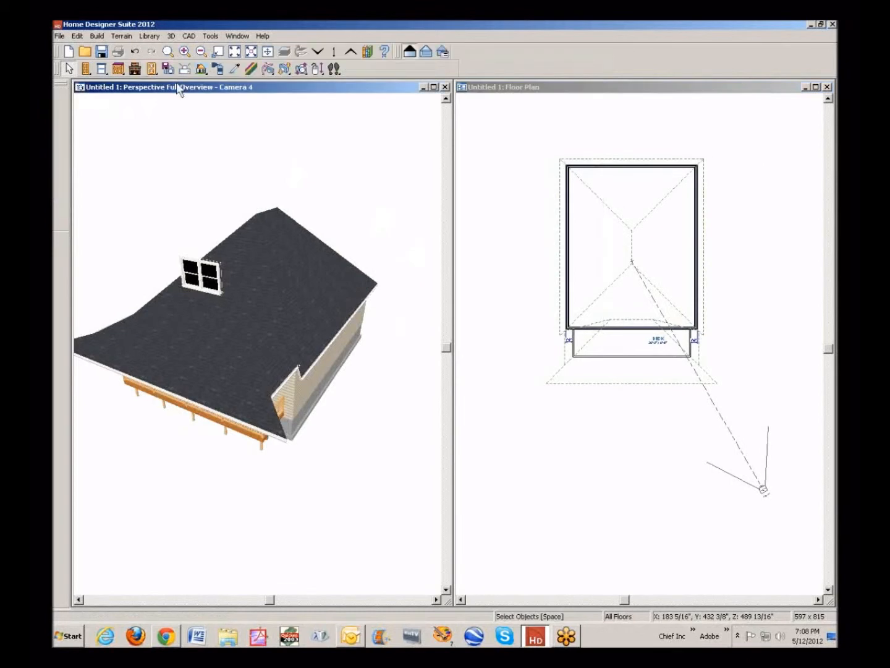
click(267, 69)
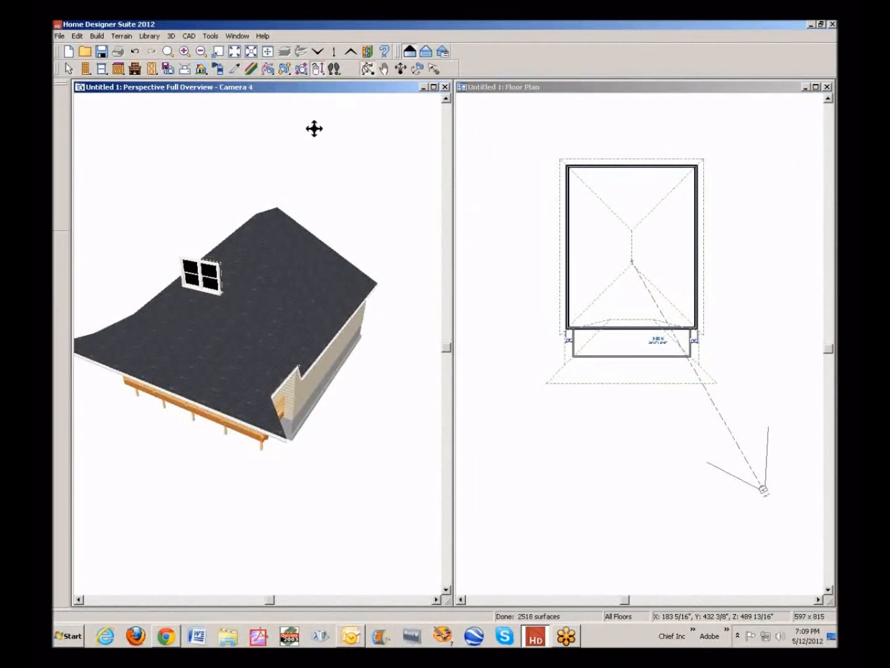
drag(297, 226, 248, 160)
drag(269, 228, 314, 226)
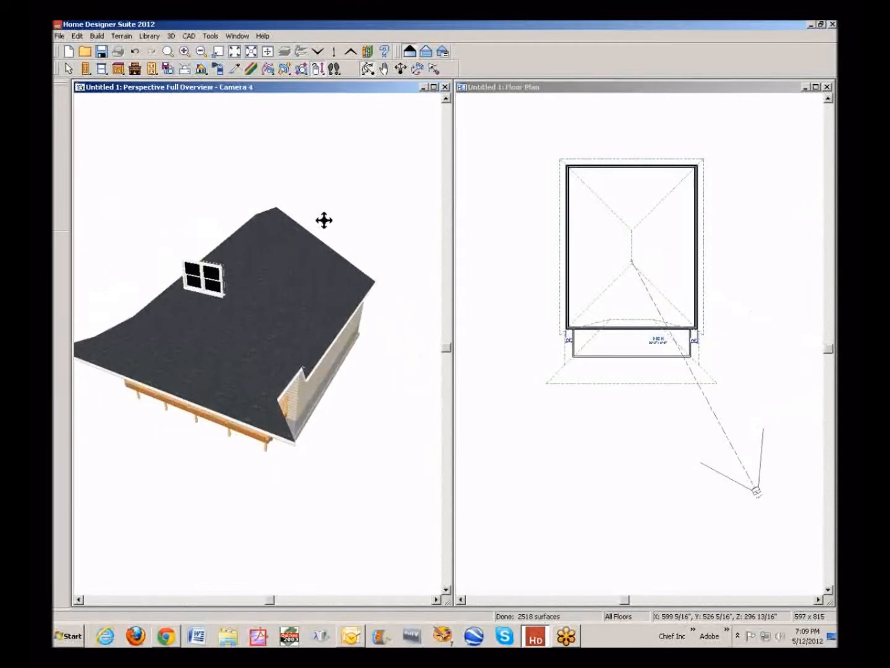
key(space)
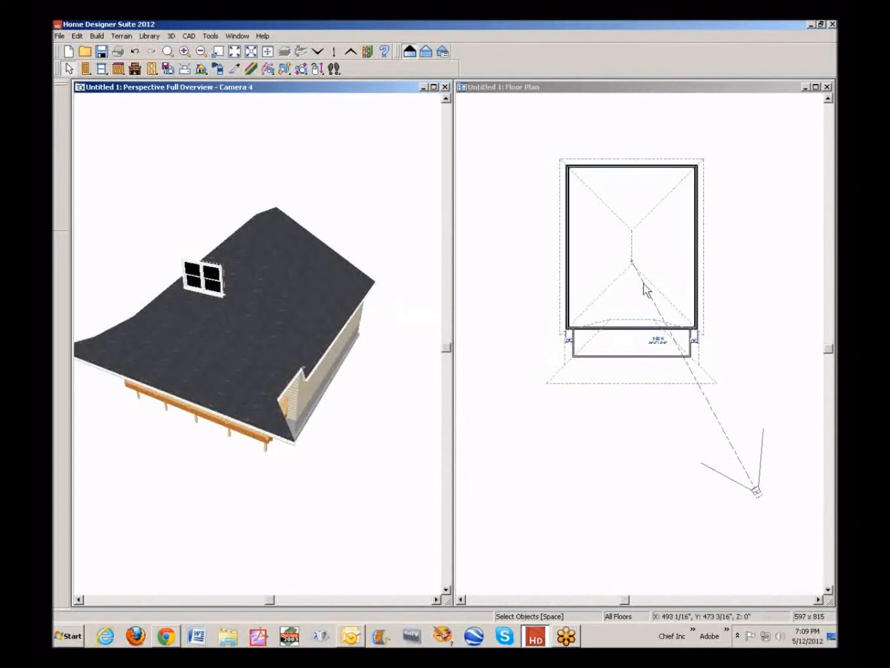
click(662, 94)
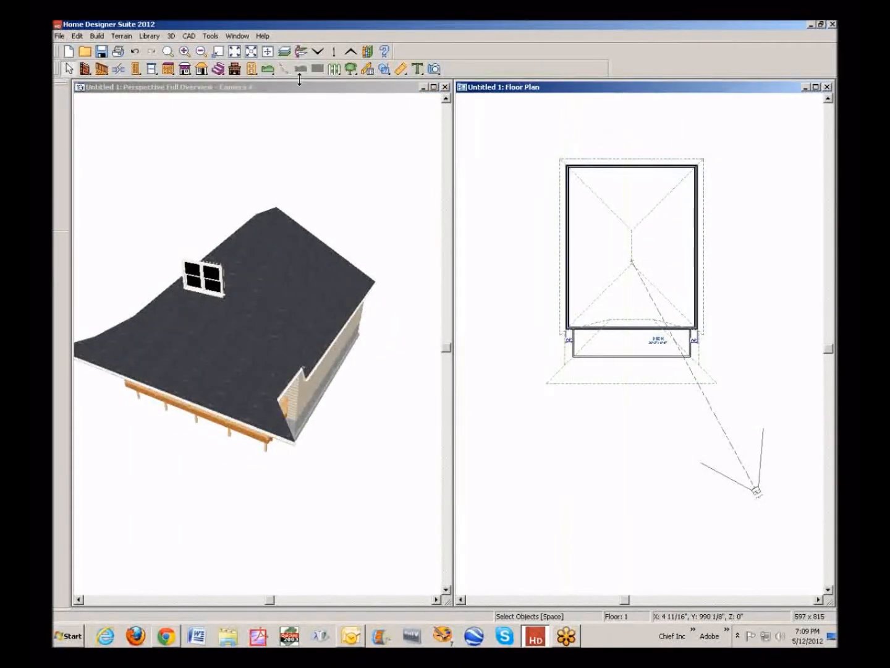
click(352, 52)
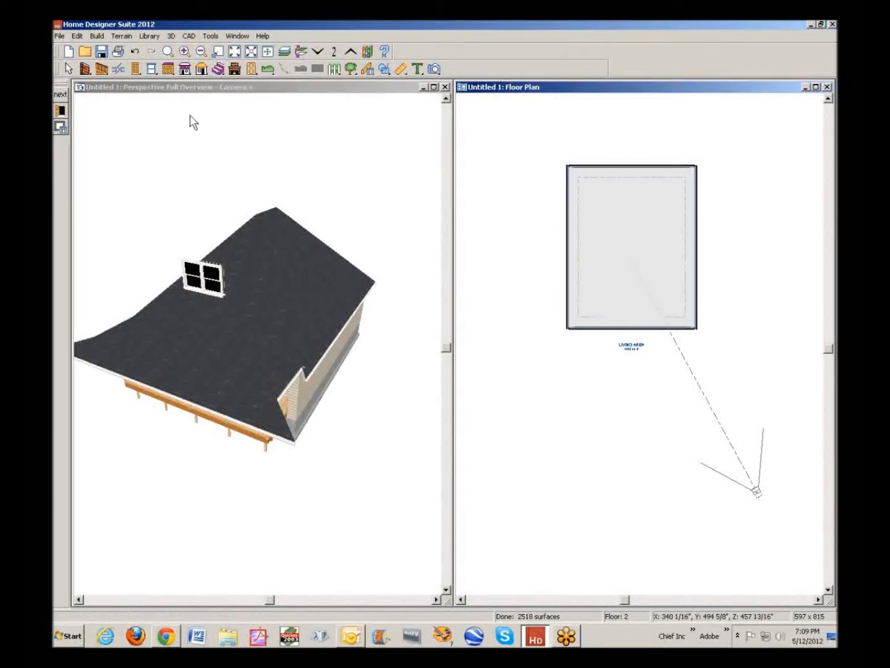
Make the first-floor house wall adjoining the deck a High Shed/Gable Wall
click(318, 52)
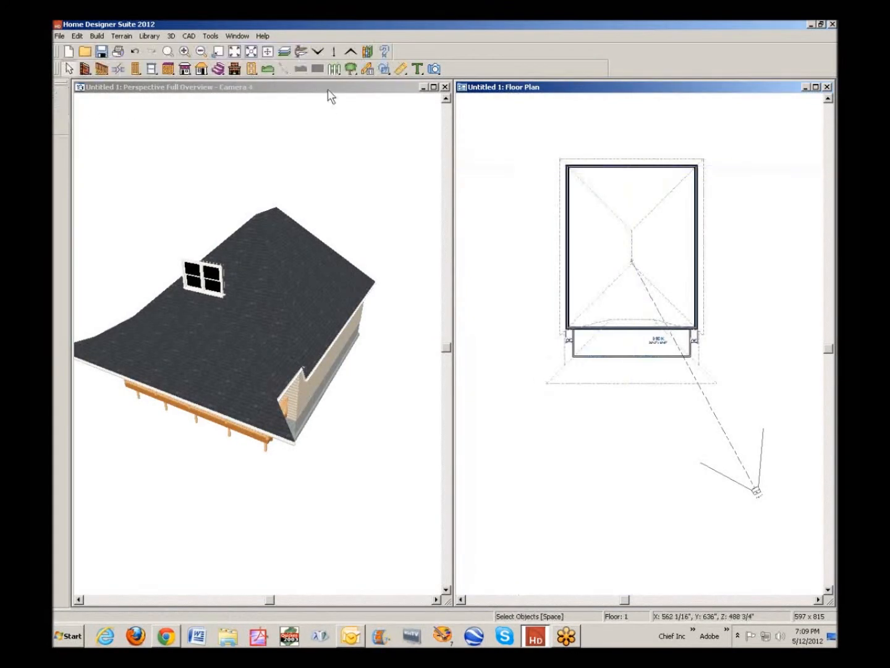
click(644, 330)
click(60, 112)
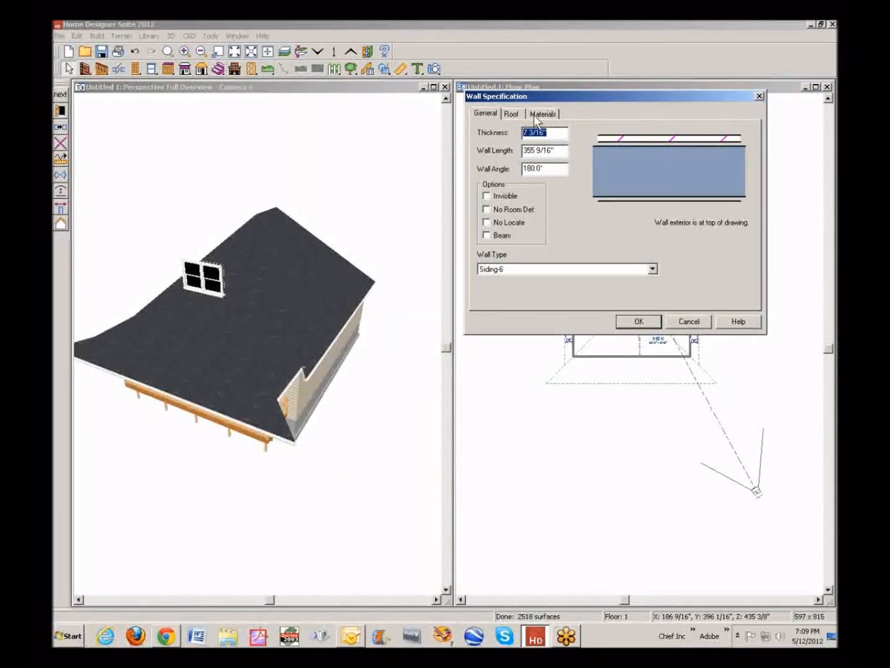
click(513, 113)
click(488, 156)
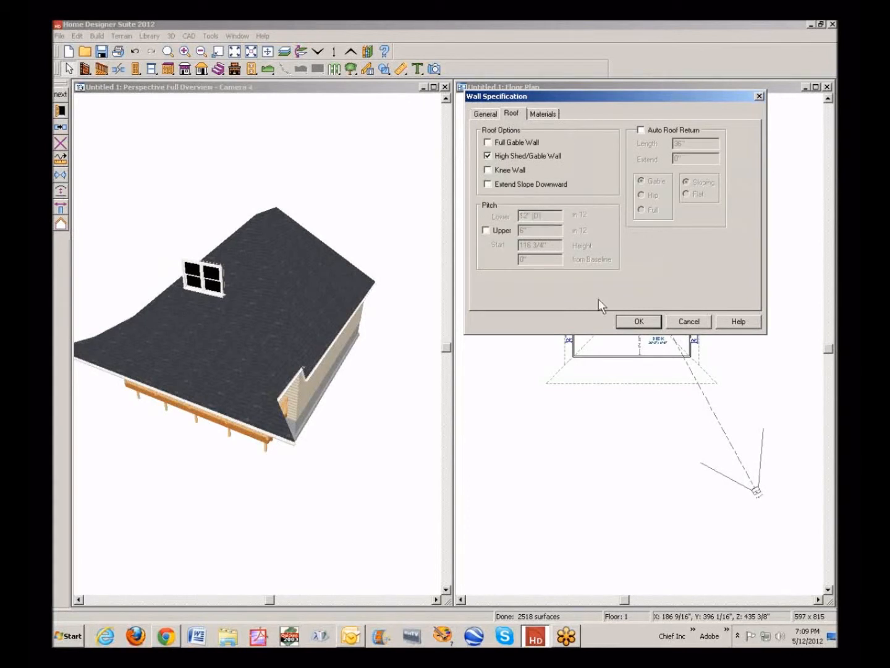
click(635, 320)
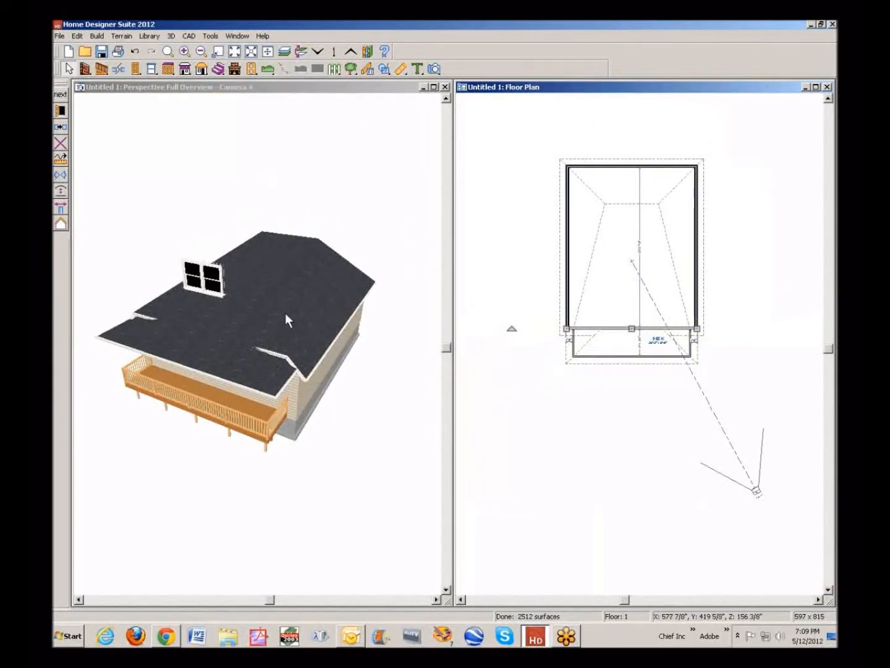
click(535, 214)
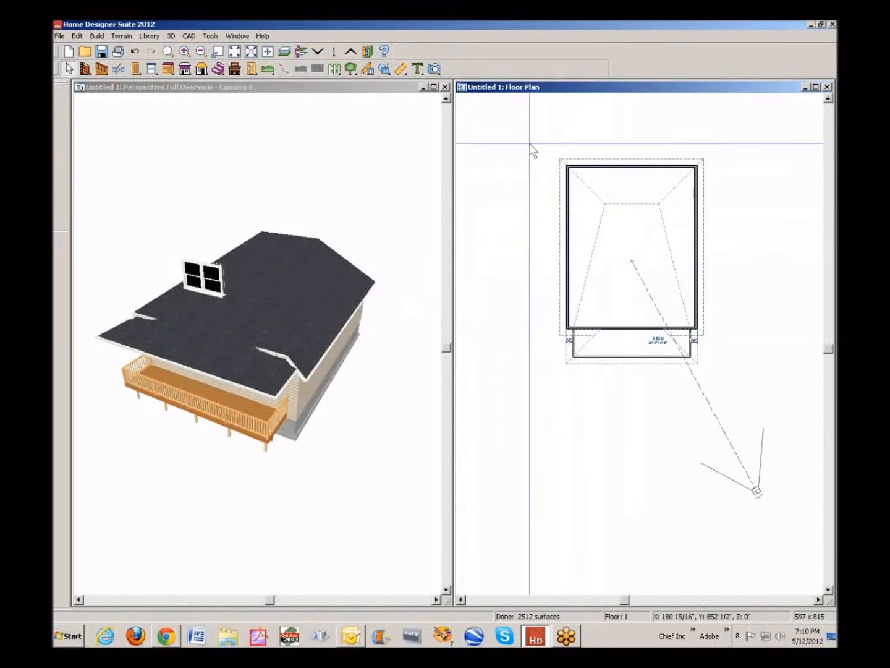
Restore the second-floor room's finished ceiling height to its default of 96"
click(353, 49)
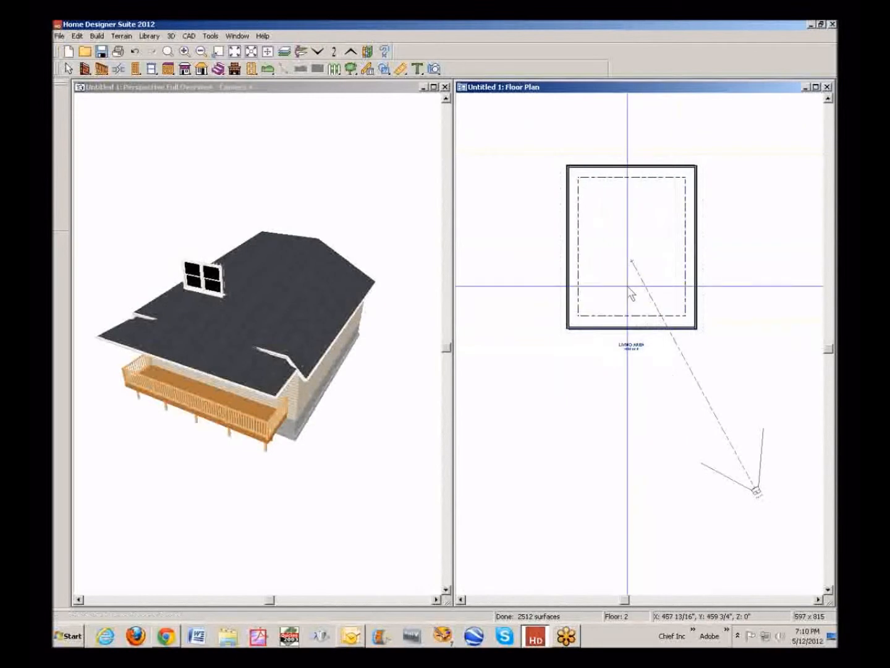
double_click(587, 228)
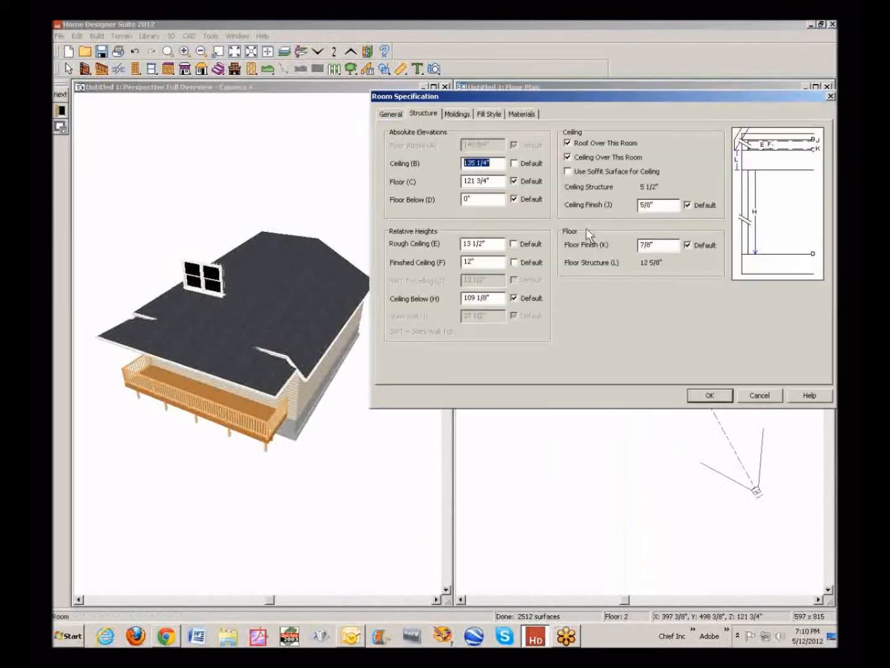
click(514, 262)
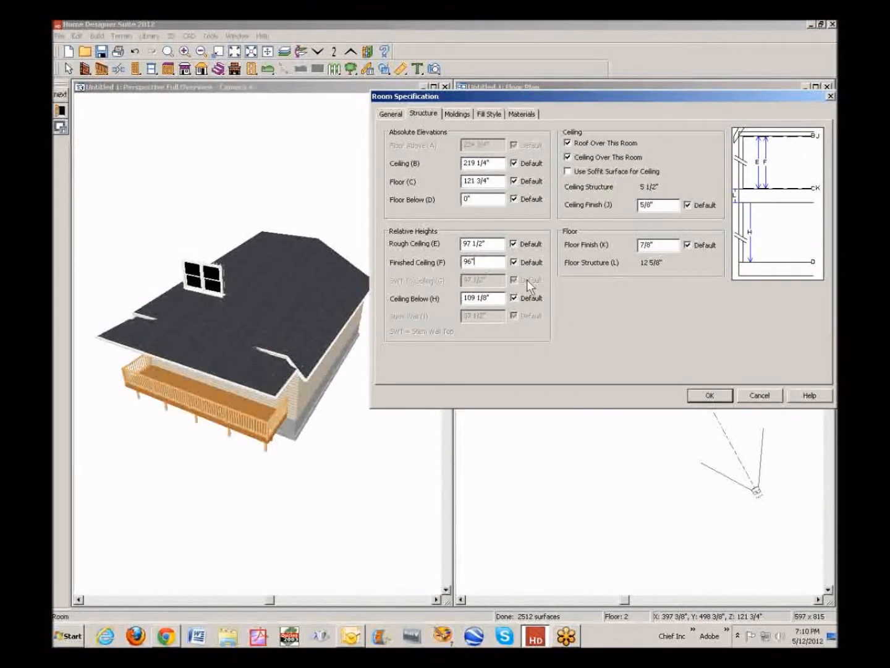
click(700, 398)
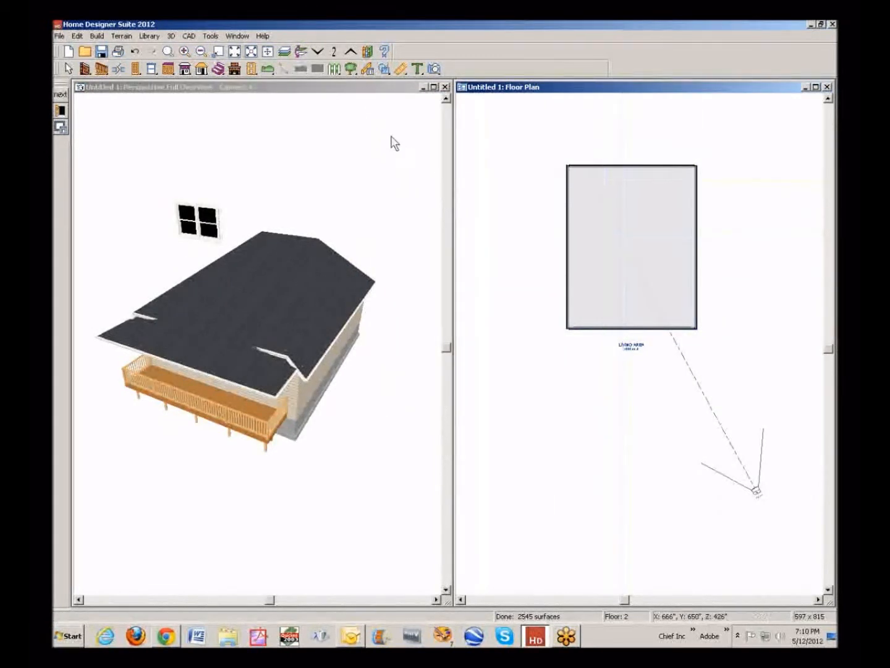
Rebuild the roof with the Ignore Top (2nd) Floor option cleared so that the second floor is roofed
click(97, 35)
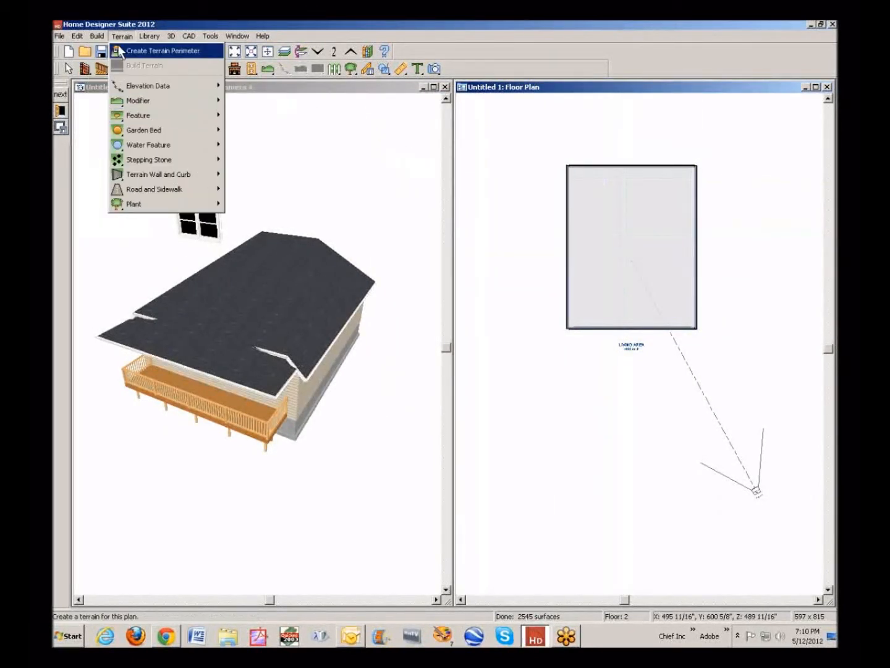
mouse_move(132, 125)
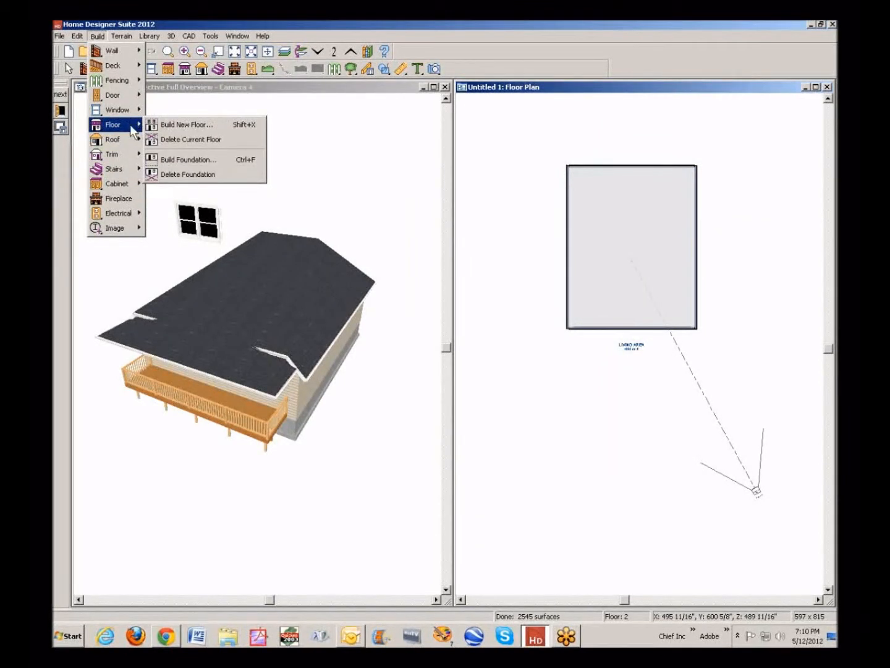
click(179, 139)
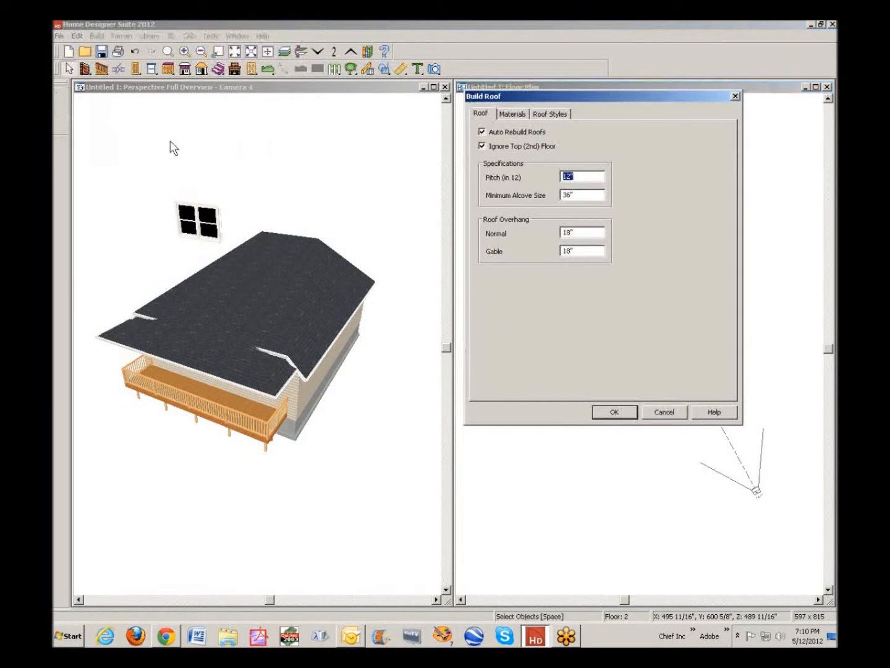
click(492, 147)
click(615, 412)
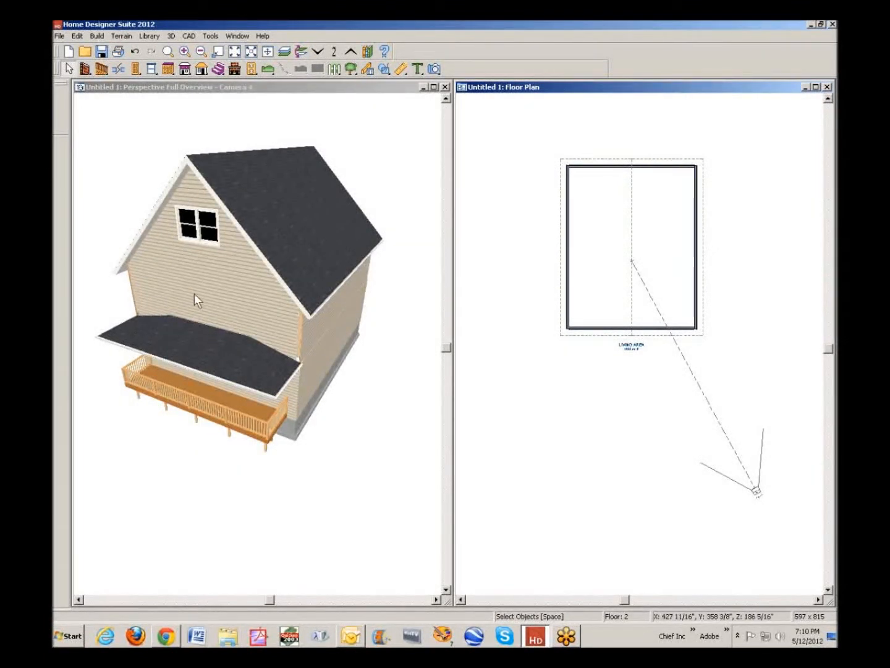
Set the finished ceiling height of the second-floor room to 48"
double_click(600, 264)
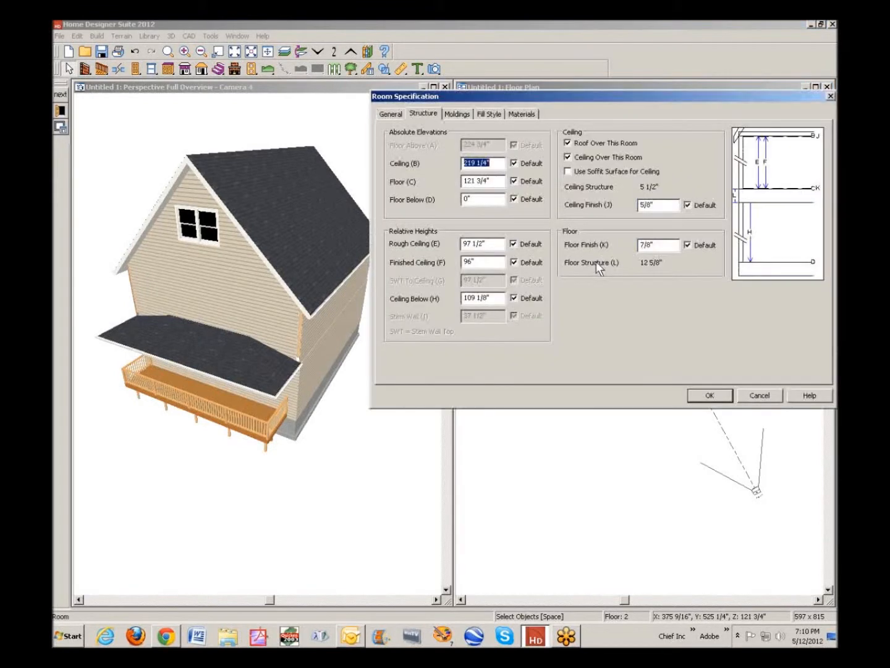
click(513, 263)
text(48)
click(713, 394)
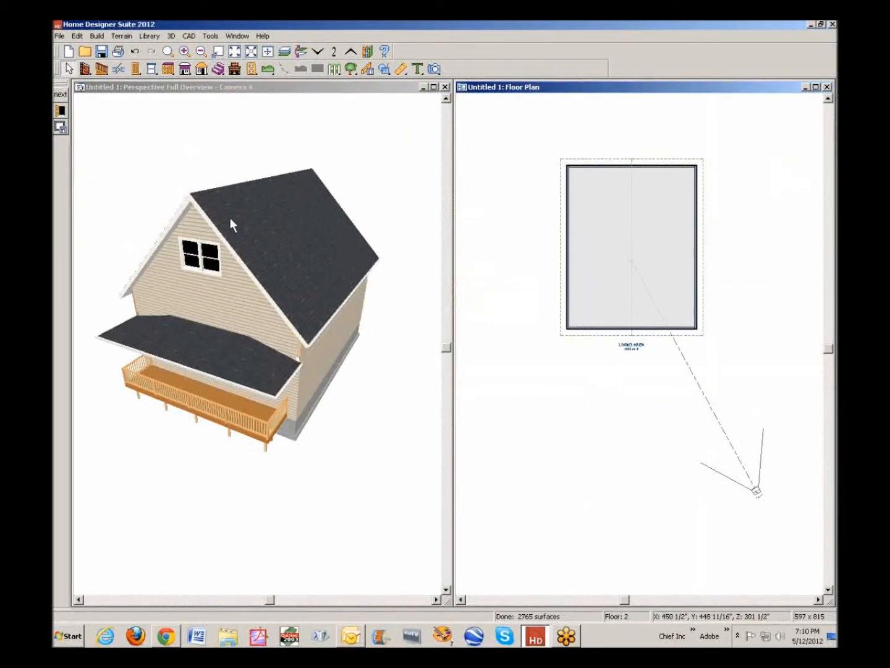
Lower the second-floor room's finished ceiling height to 24"
double_click(598, 281)
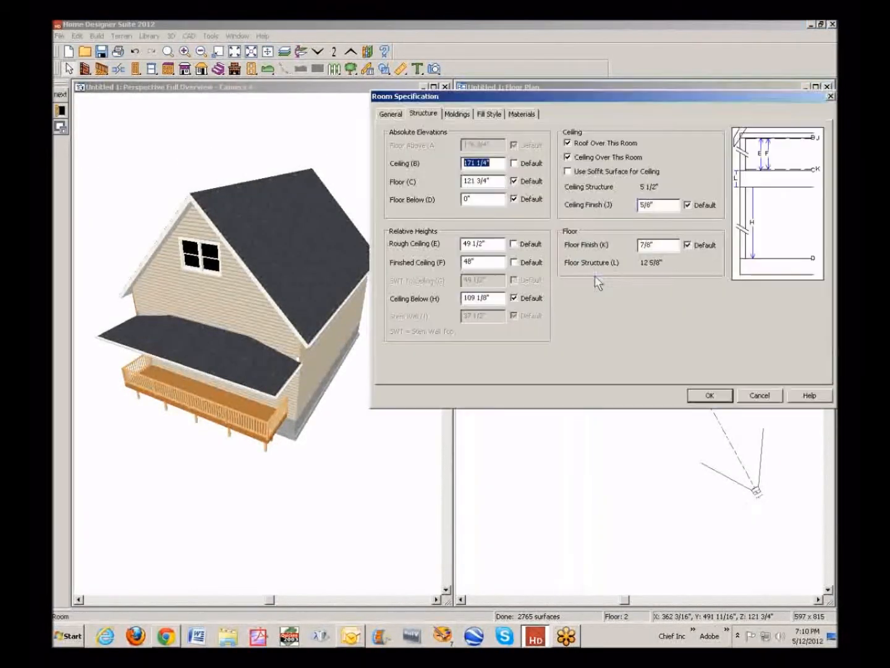
click(477, 264)
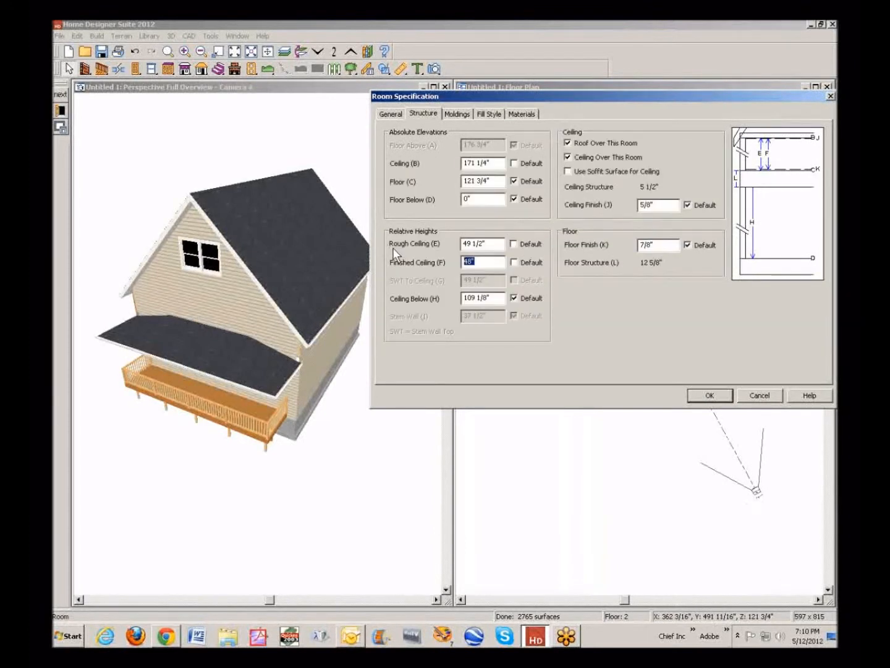
text(24)
click(710, 395)
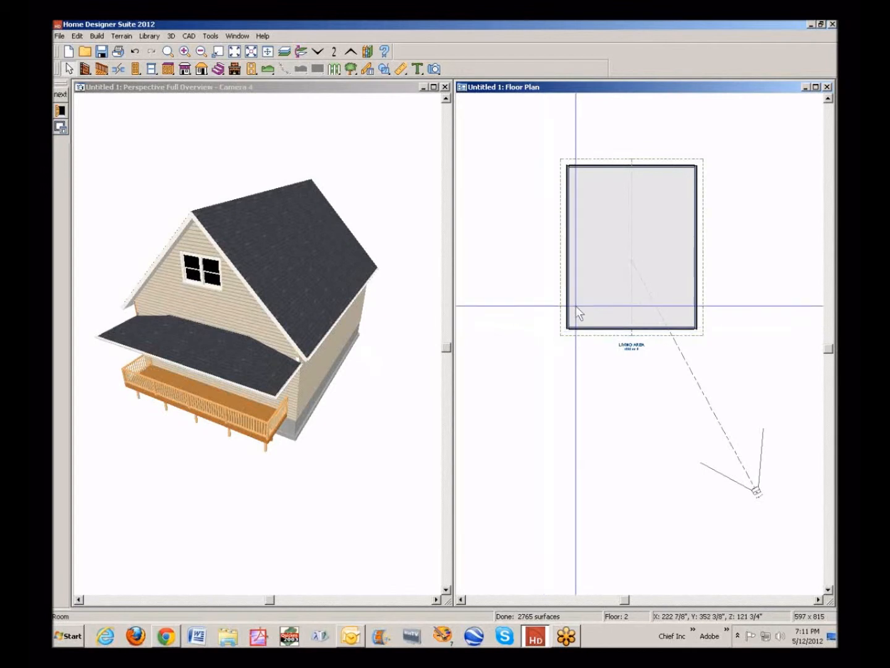
Go to the first-floor plan and set the lower roof pitch of the deck's right-end railing to 5 in 12
click(317, 52)
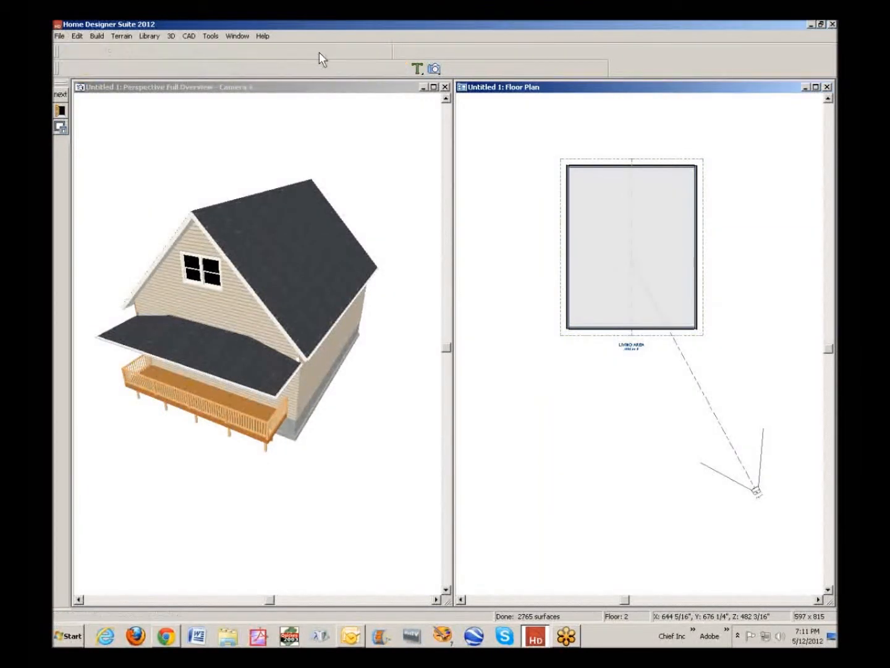
click(692, 345)
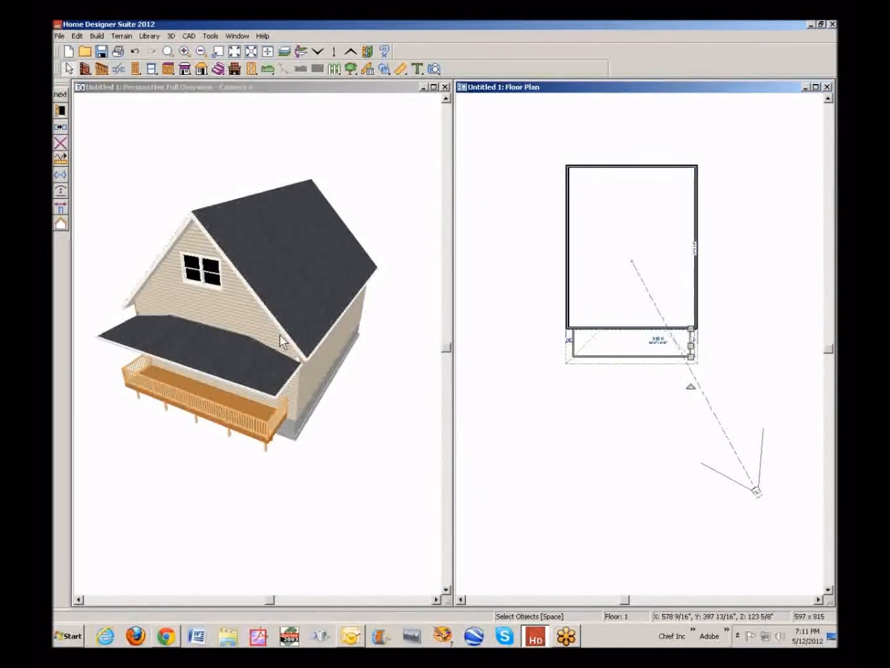
click(65, 114)
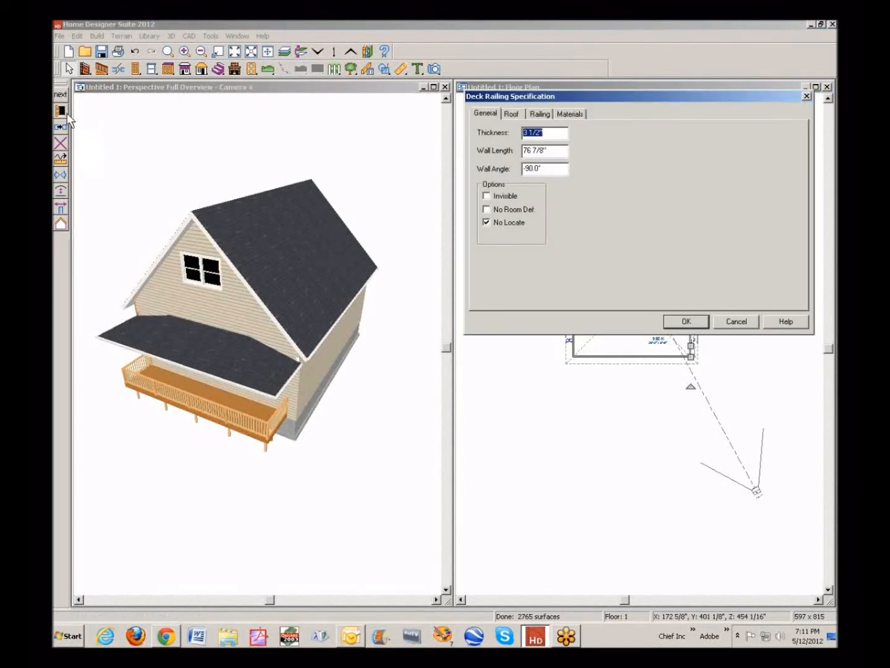
click(512, 114)
double_click(537, 216)
text(5)
click(678, 323)
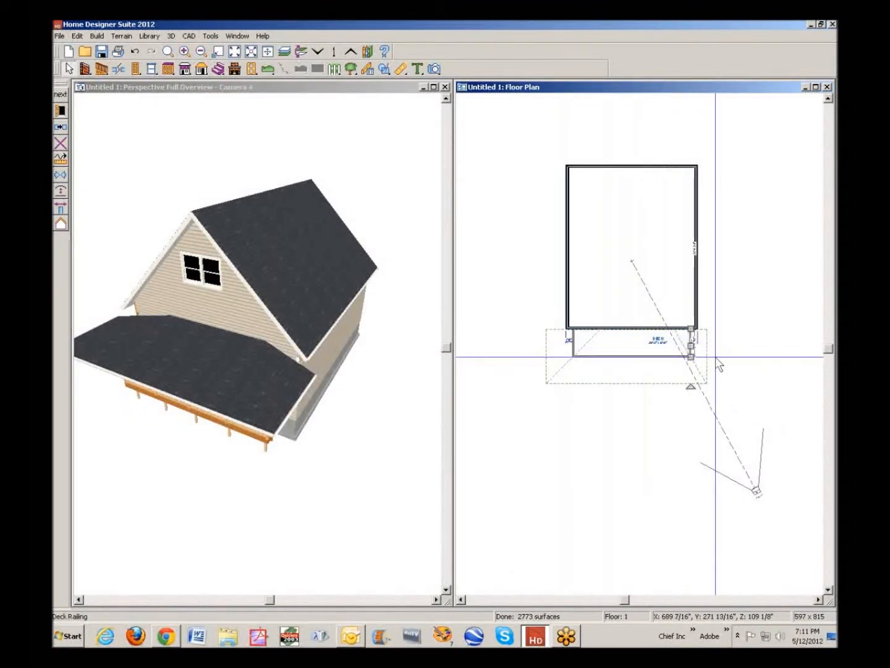
Reduce the lower roof pitch of the deck's right-end railing below 5 in 12
click(59, 110)
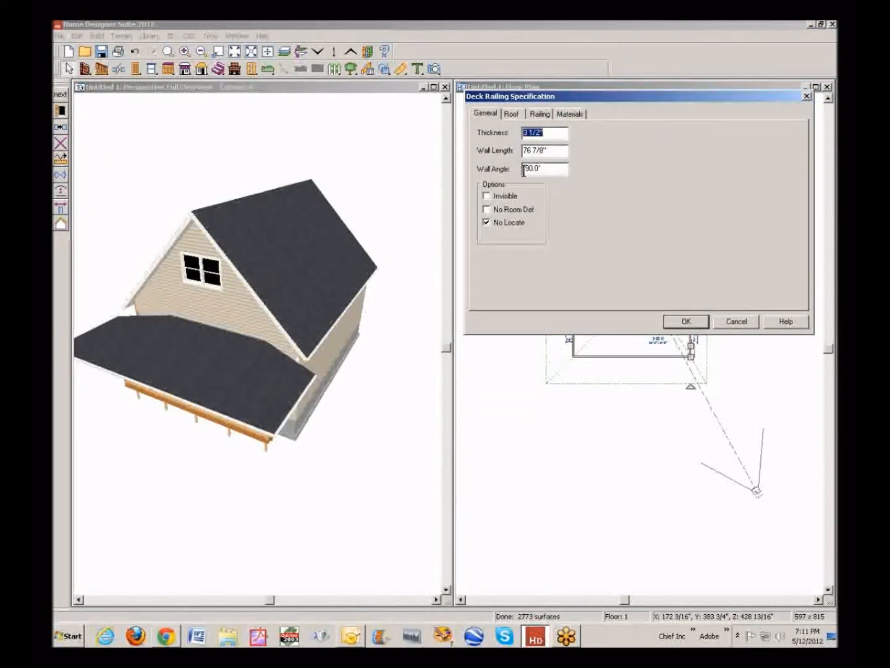
click(515, 114)
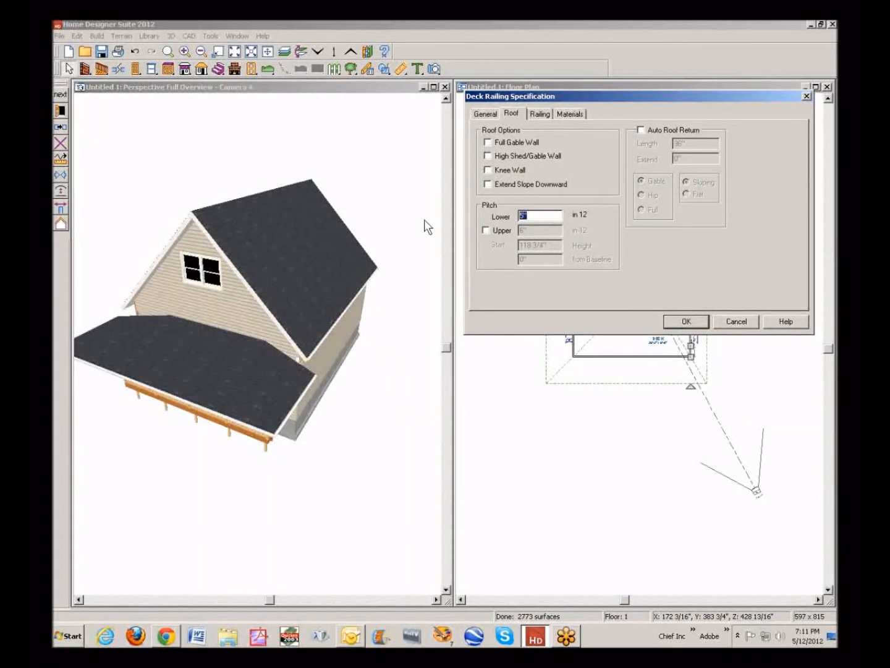
click(690, 322)
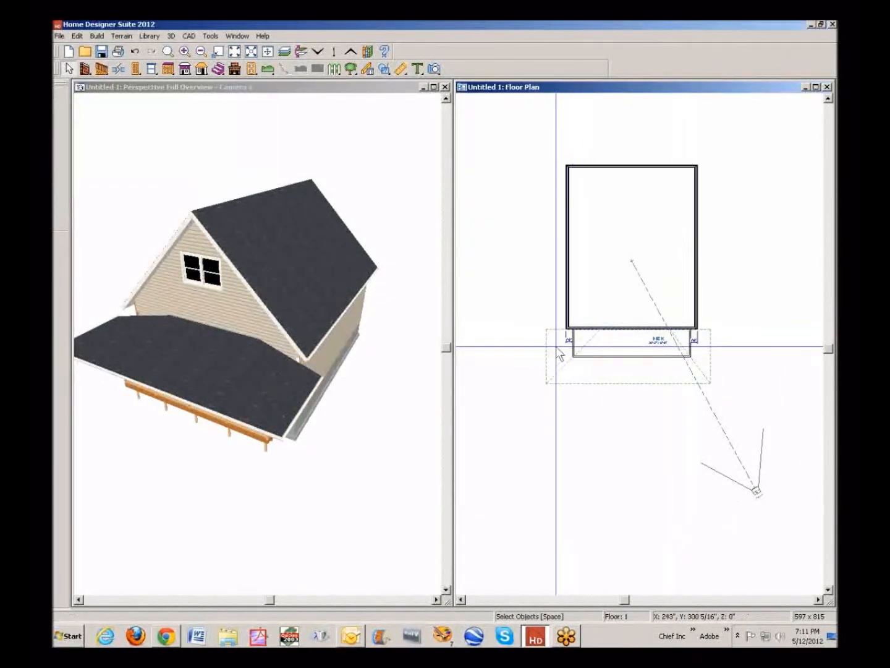
Set the lower roof pitch of the deck's left-end railing to 4 in 12
click(573, 347)
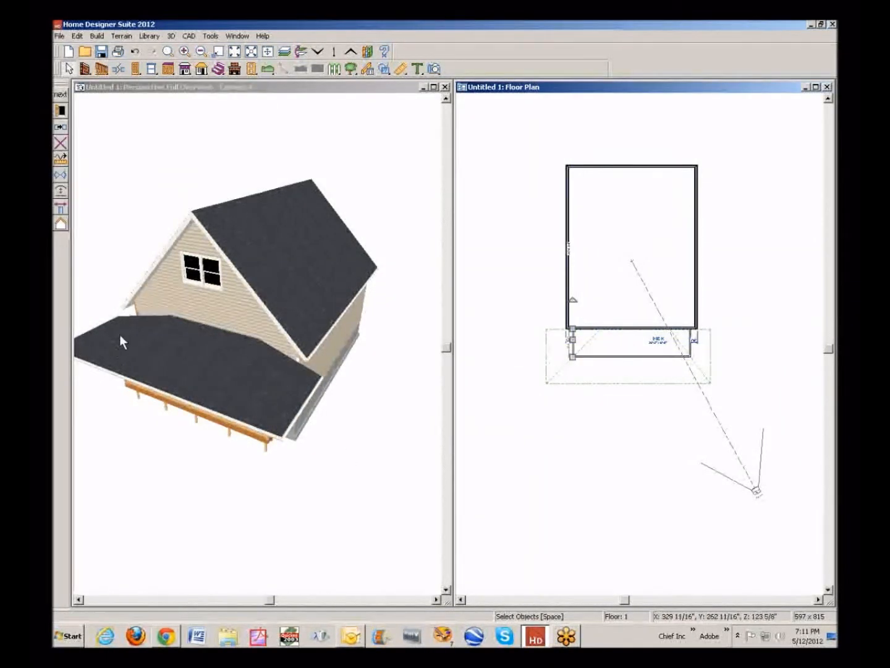
click(61, 110)
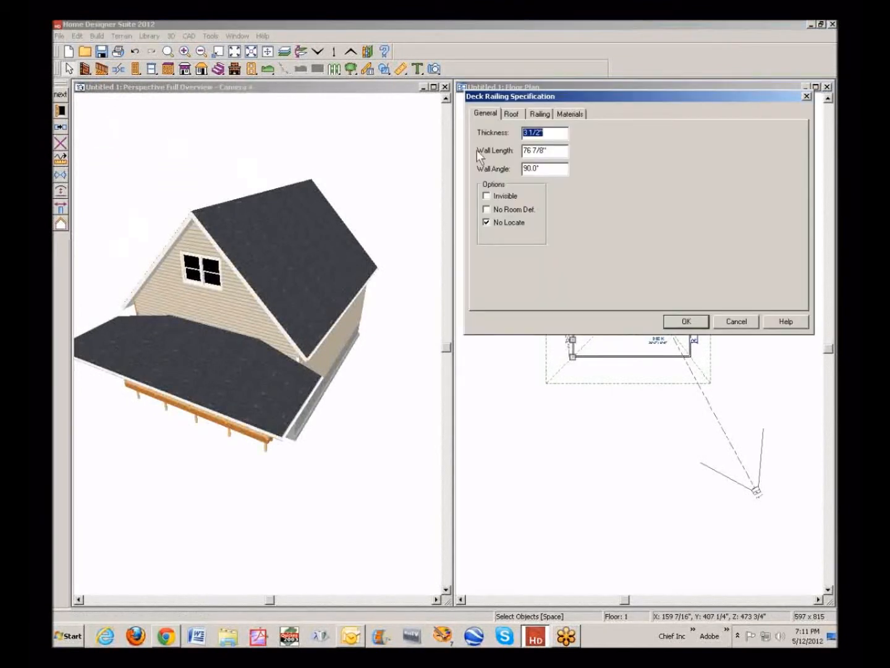
click(512, 114)
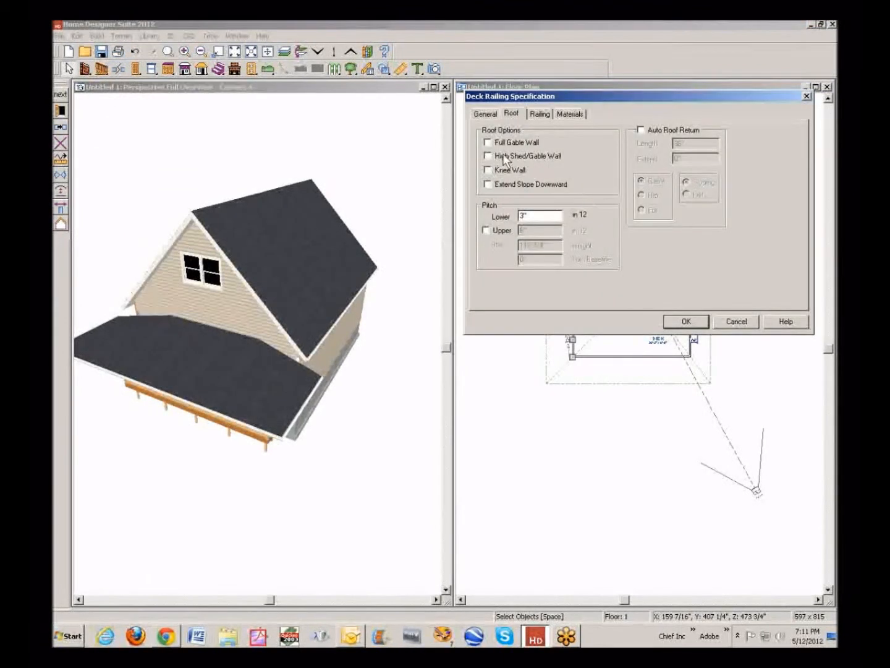
double_click(539, 214)
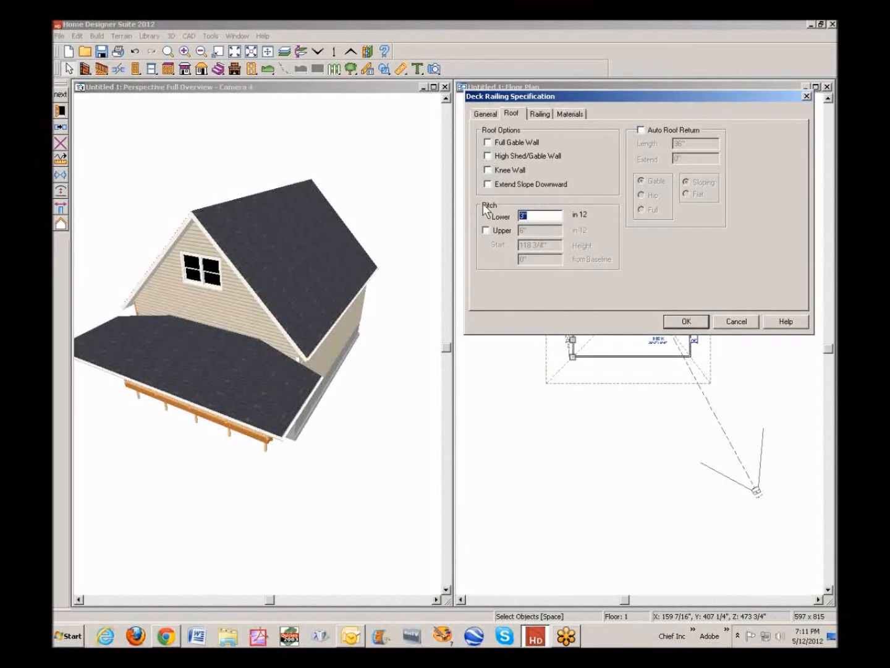
text(4)
click(686, 321)
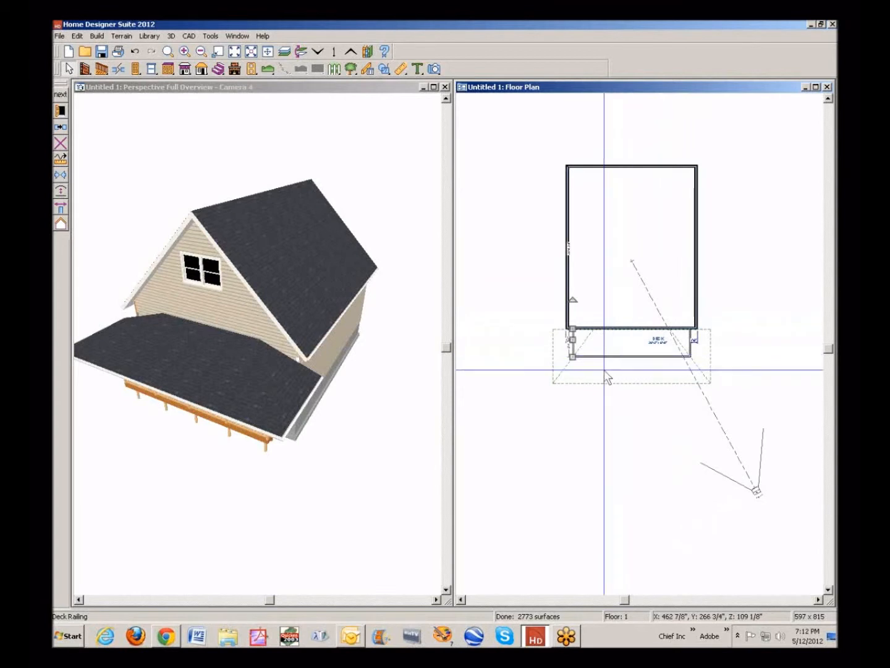
Set the lower roof pitch of the deck's long front railing to 5 in 12
click(629, 356)
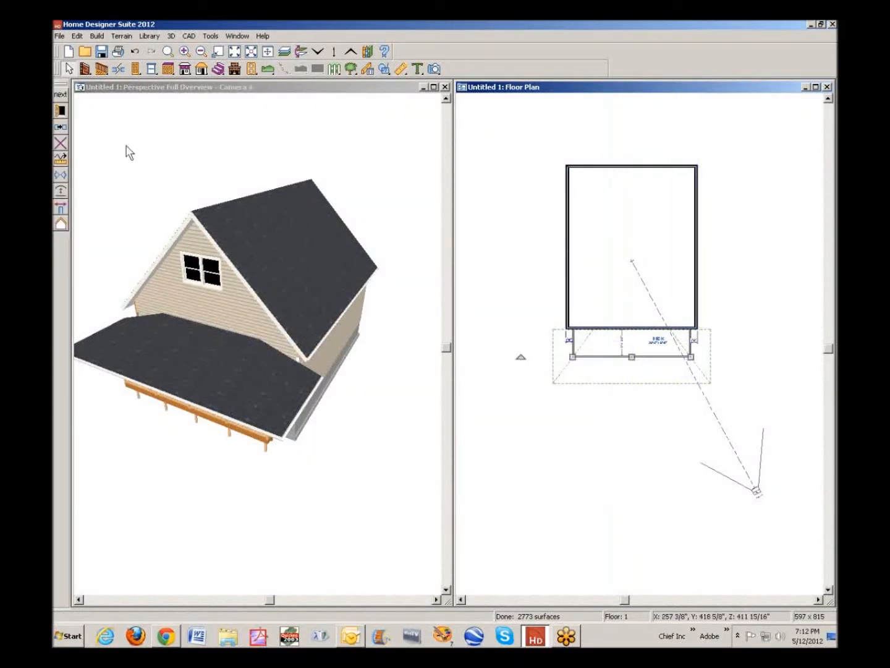
click(61, 111)
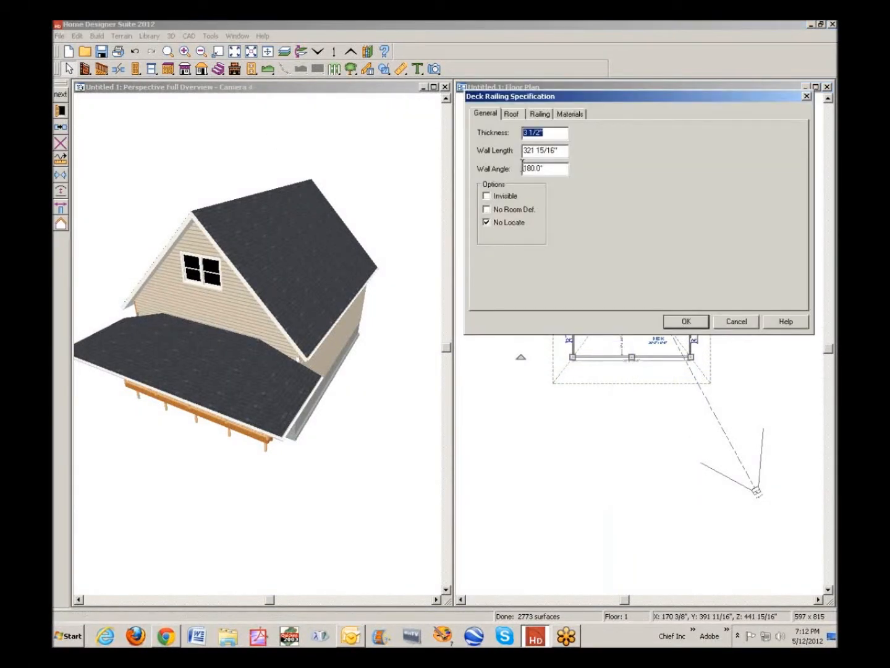
click(515, 112)
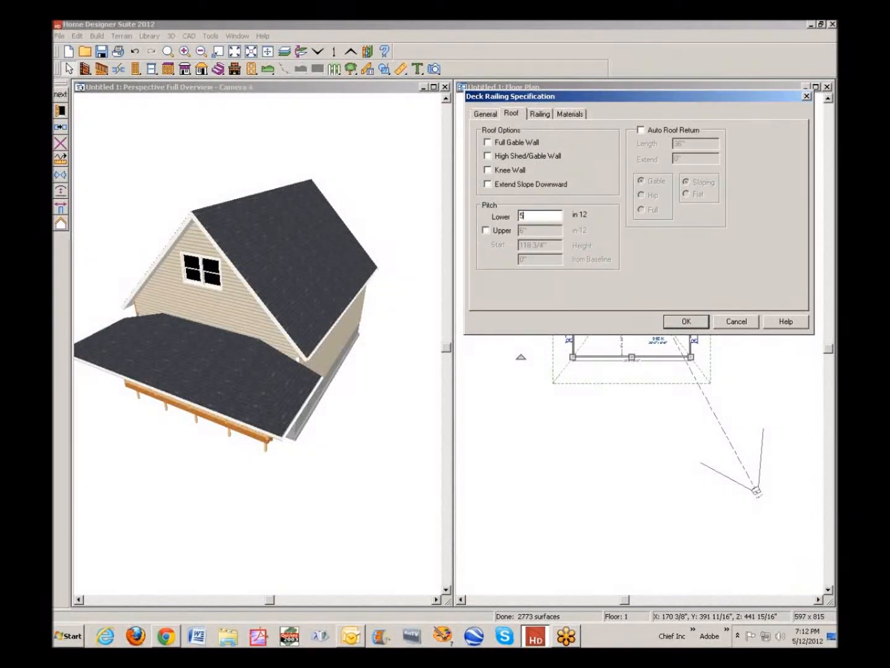
click(686, 321)
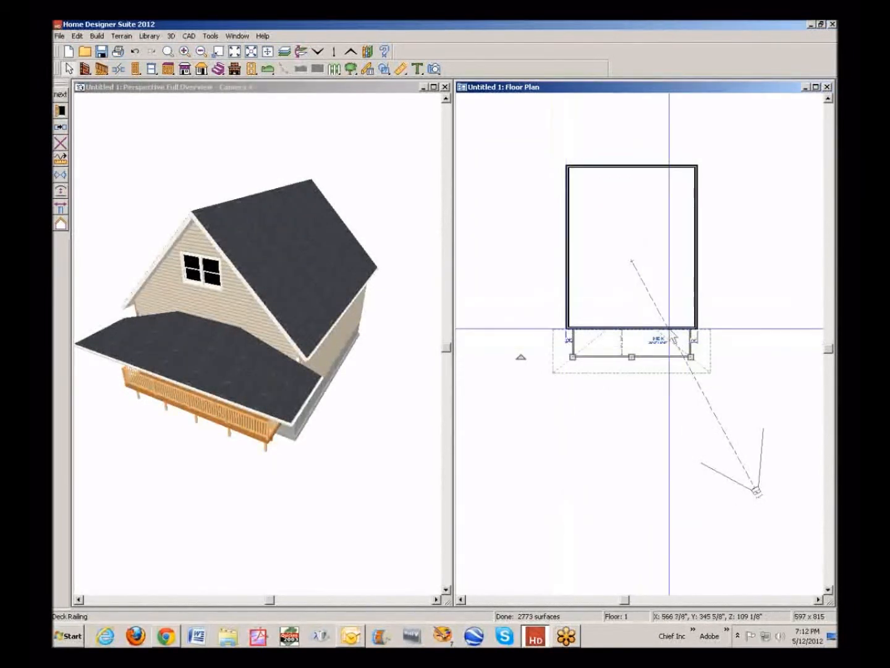
Rebuild the roof with the normal roof overhang set to 6"
scroll(657, 370, up, 1)
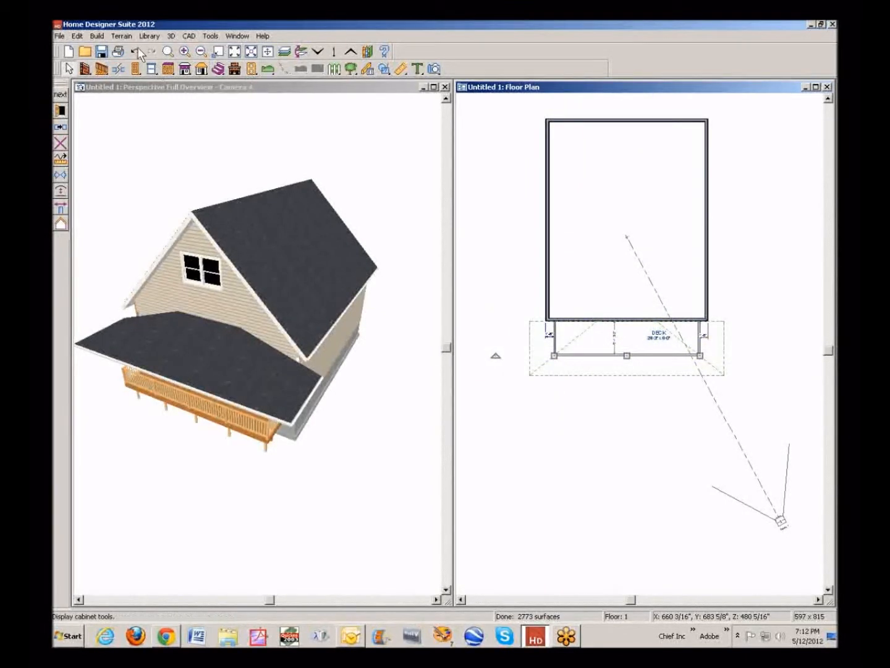
click(97, 36)
mouse_move(119, 140)
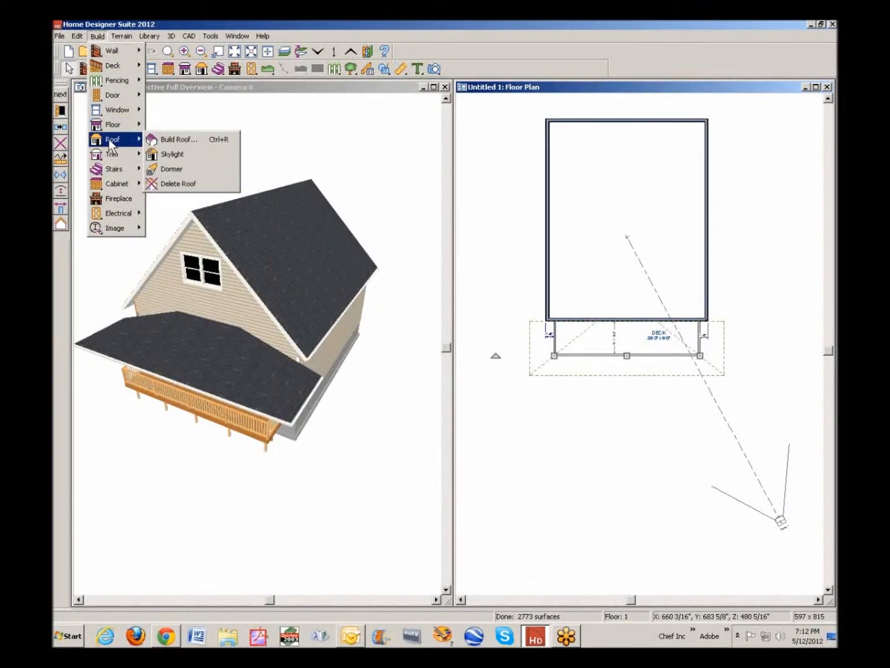
click(175, 140)
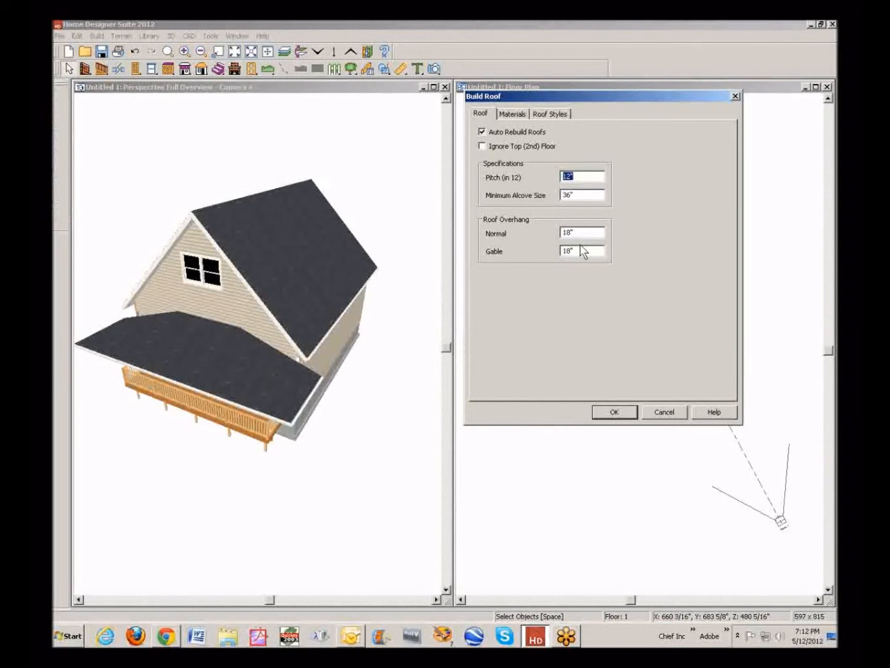
double_click(584, 234)
text(6)
click(619, 412)
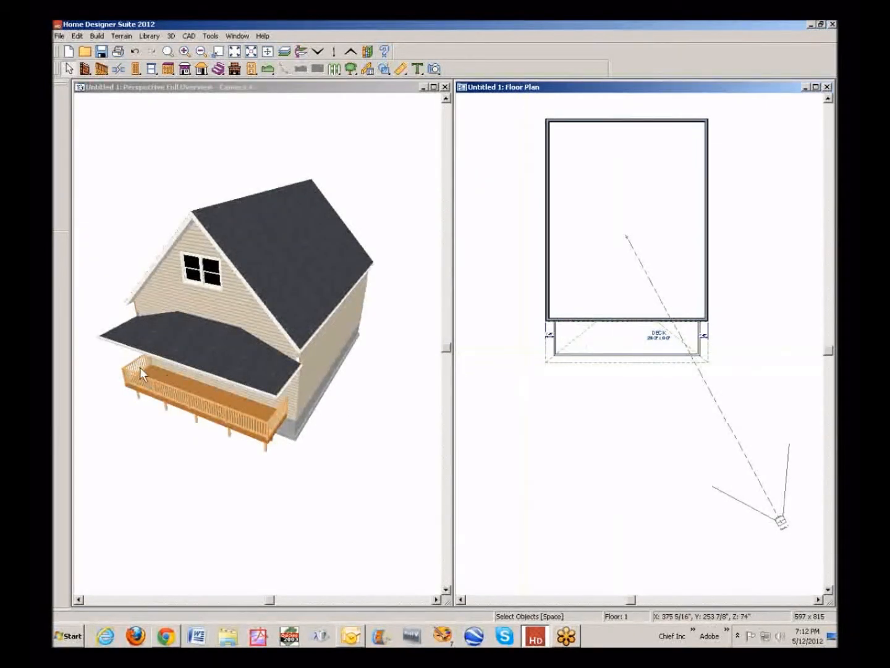
Set the deck's left-end railing to use Post to Overhead Beam
click(554, 339)
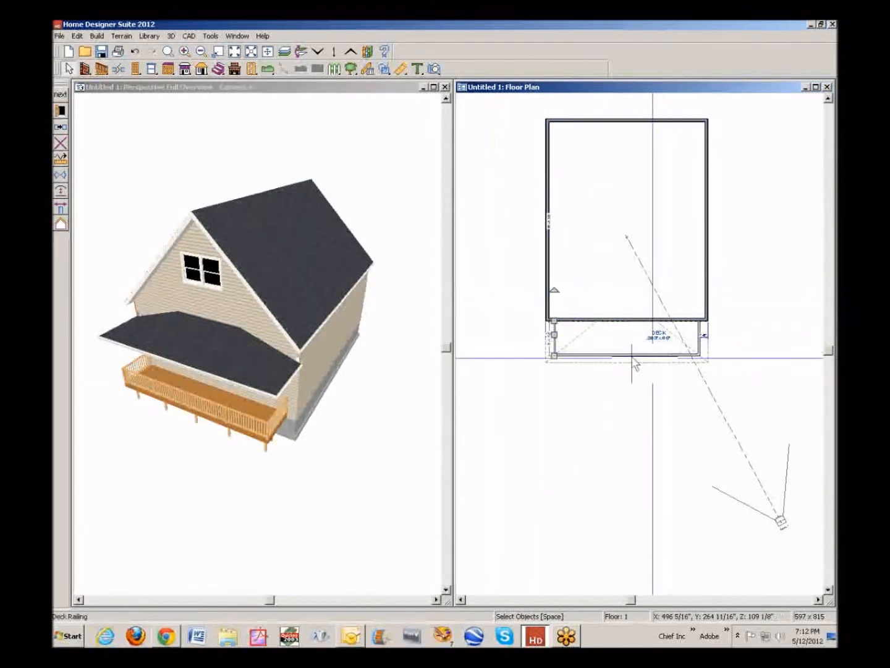
click(626, 364)
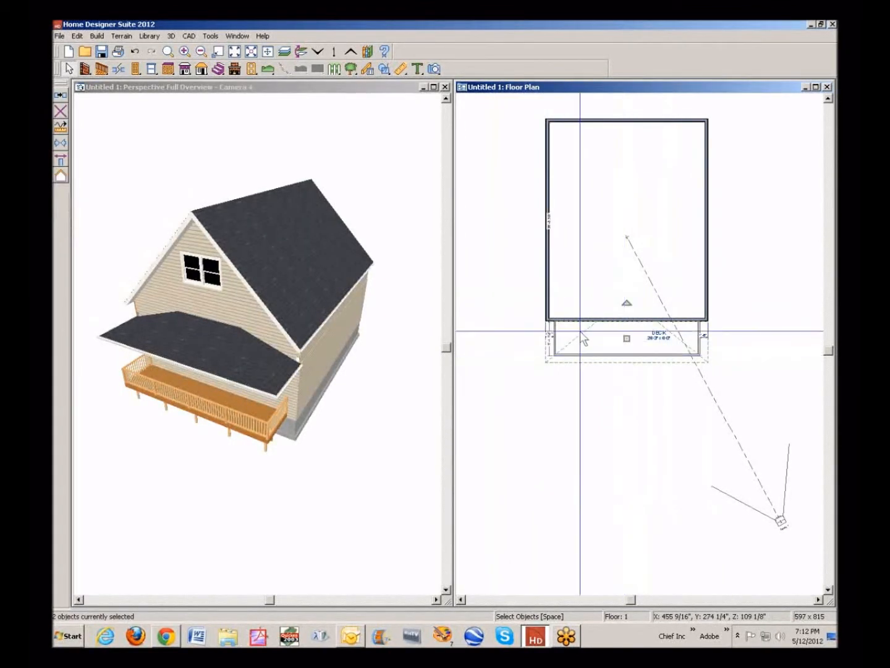
click(553, 327)
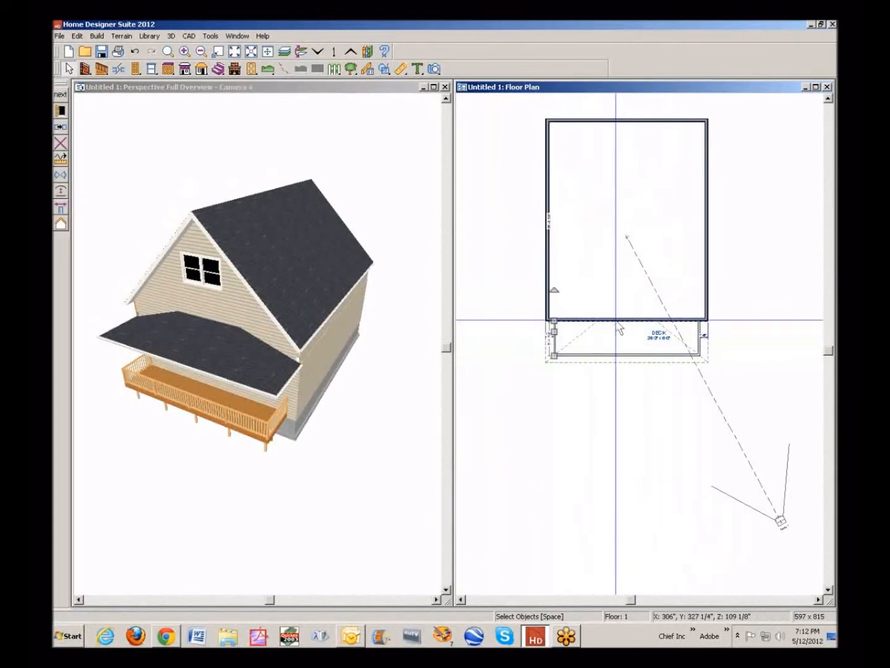
click(60, 111)
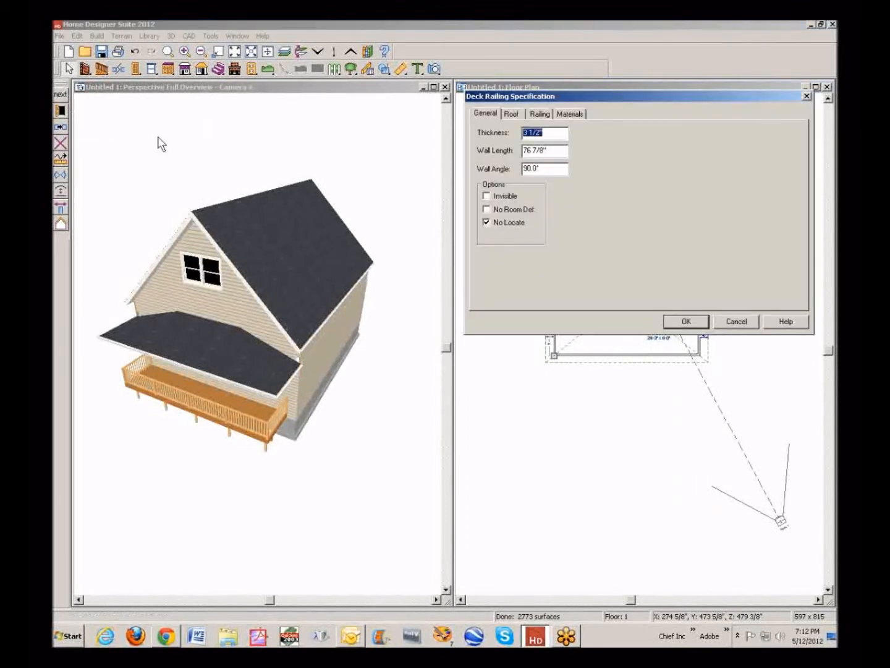
click(539, 114)
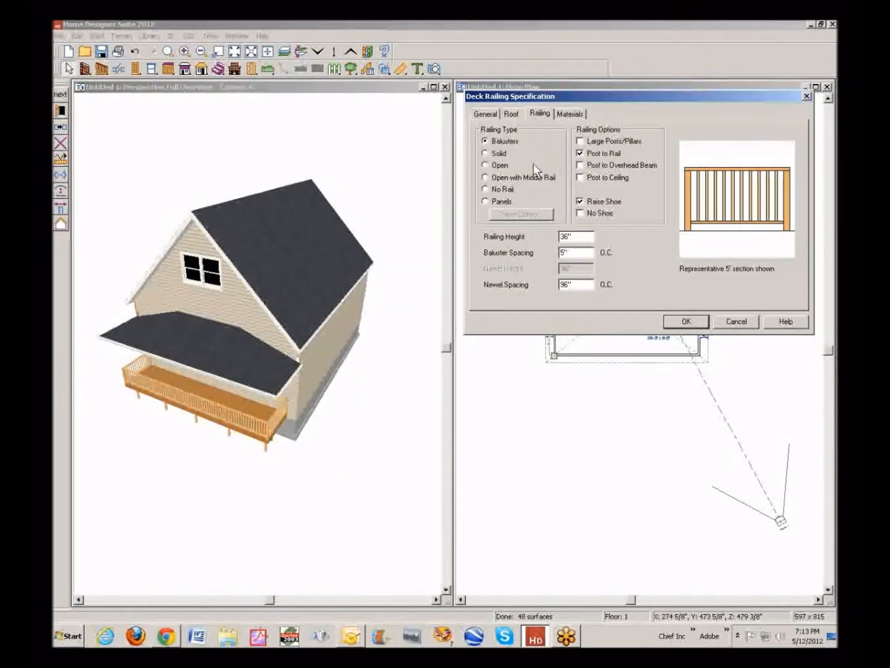
click(580, 165)
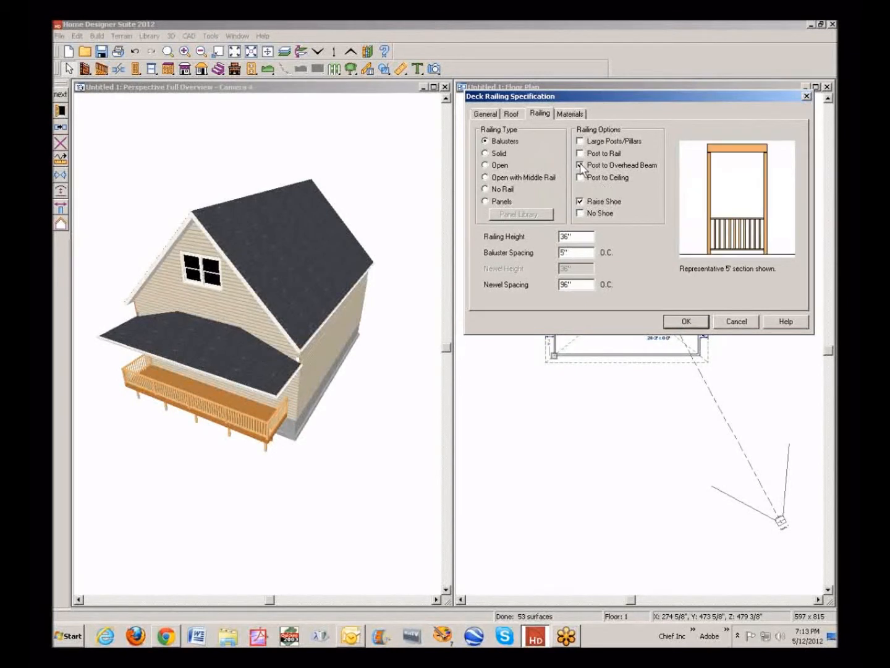
click(678, 325)
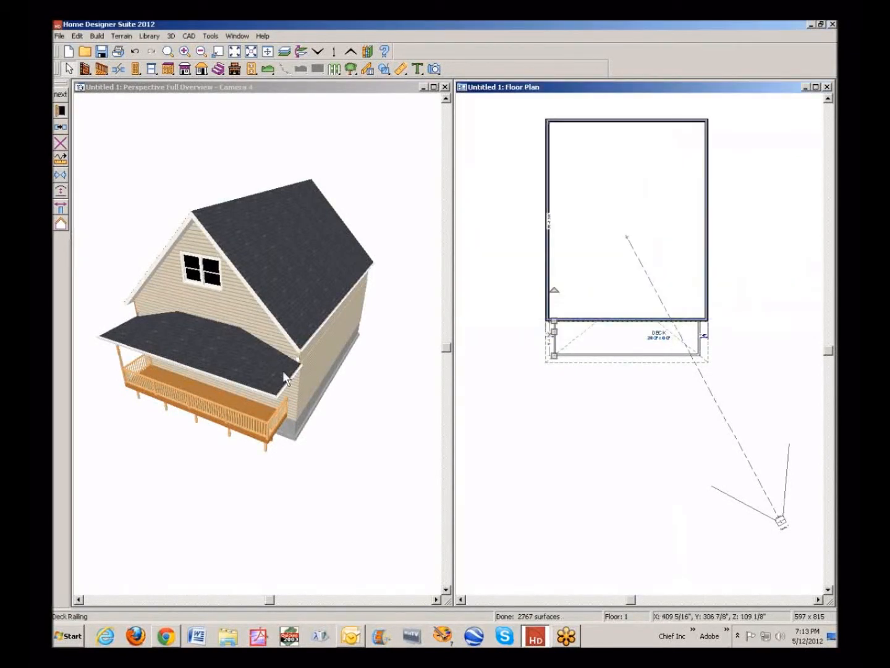
Set the deck's right-end railing to use Post to Overhead Beam
click(701, 343)
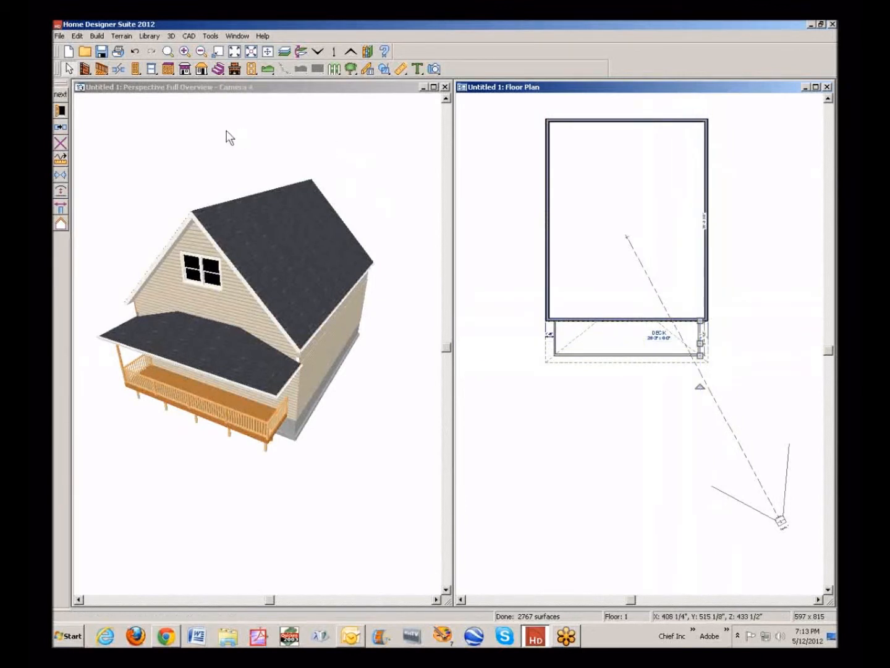
click(59, 111)
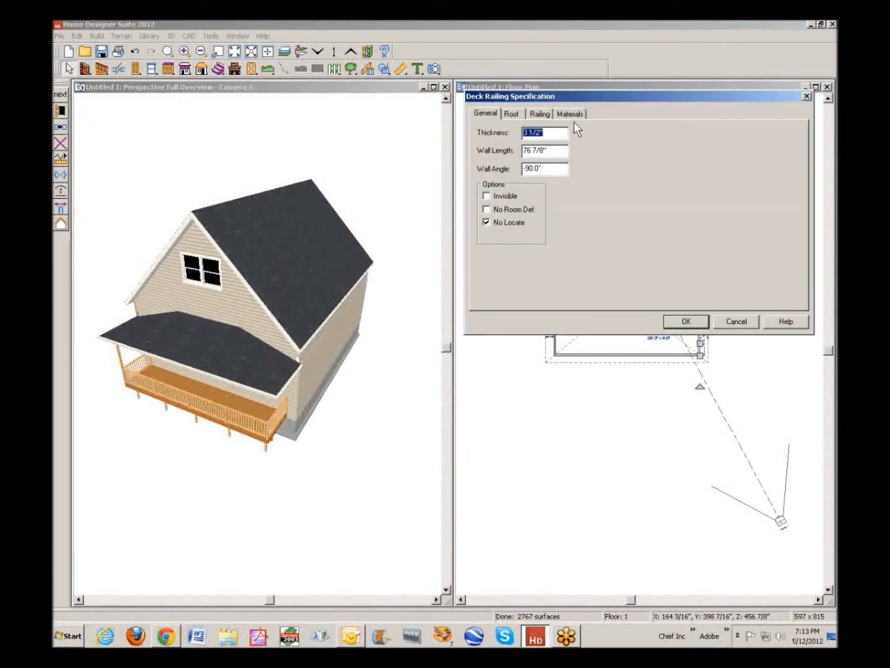
click(539, 114)
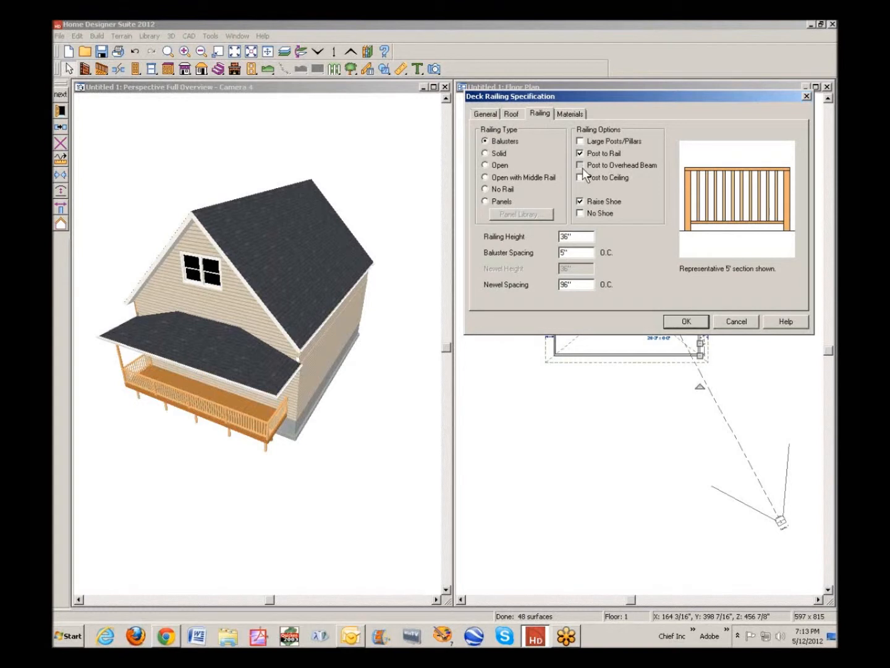
click(581, 164)
click(686, 320)
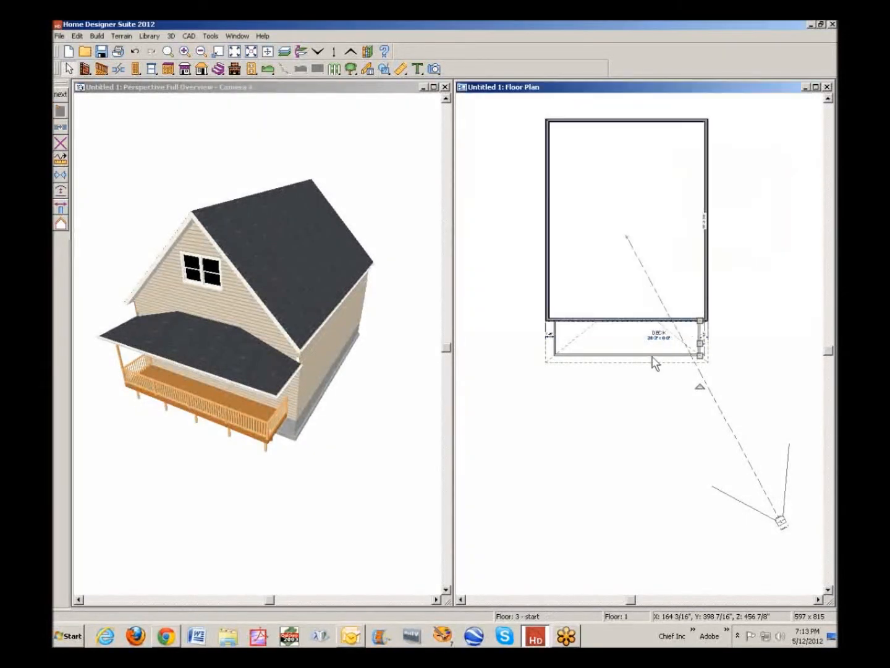
Set the deck's long front railing to use Post to Overhead Beam, leaving nothing selected
right_click(643, 356)
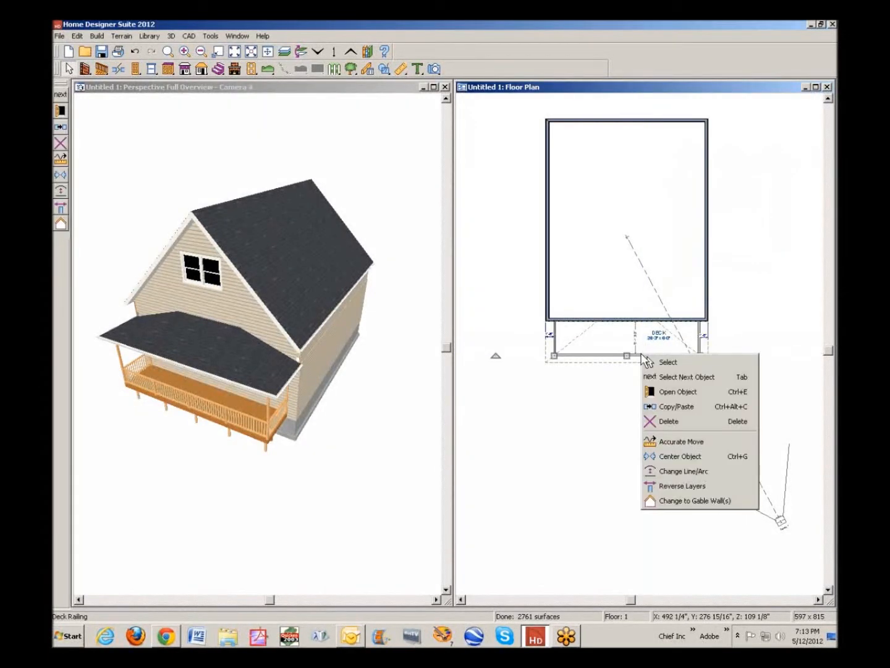
click(688, 391)
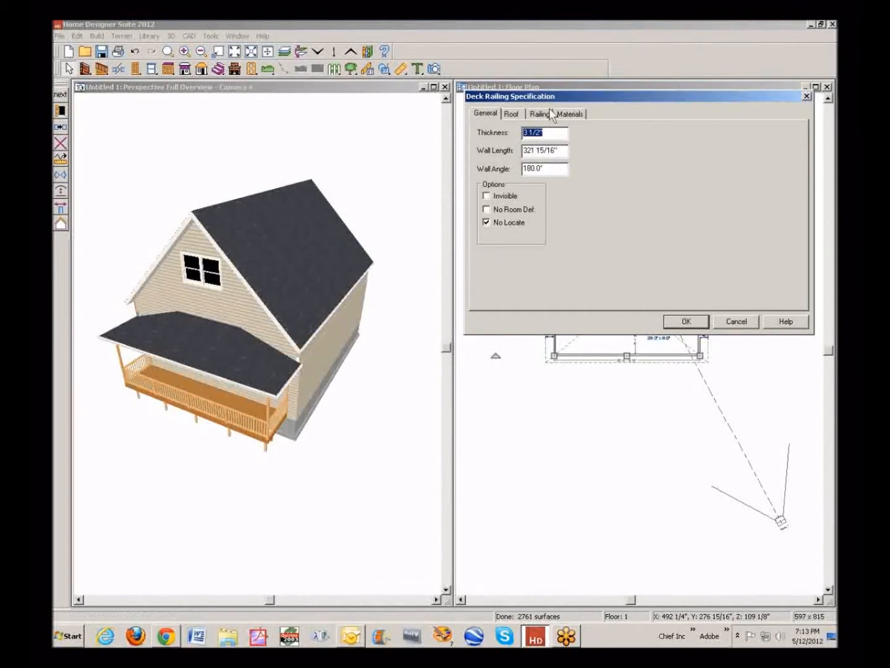
click(542, 115)
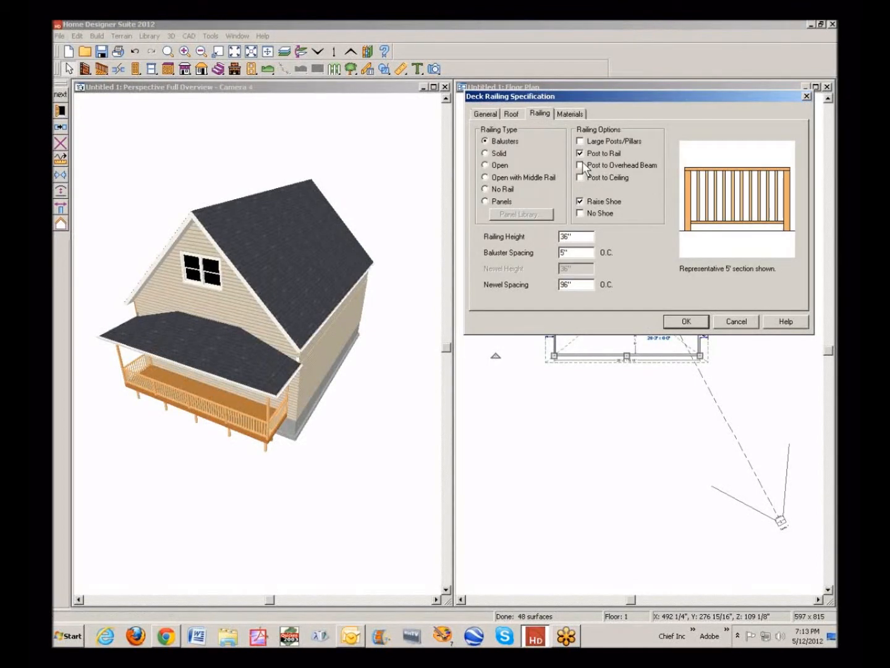
click(579, 165)
click(687, 321)
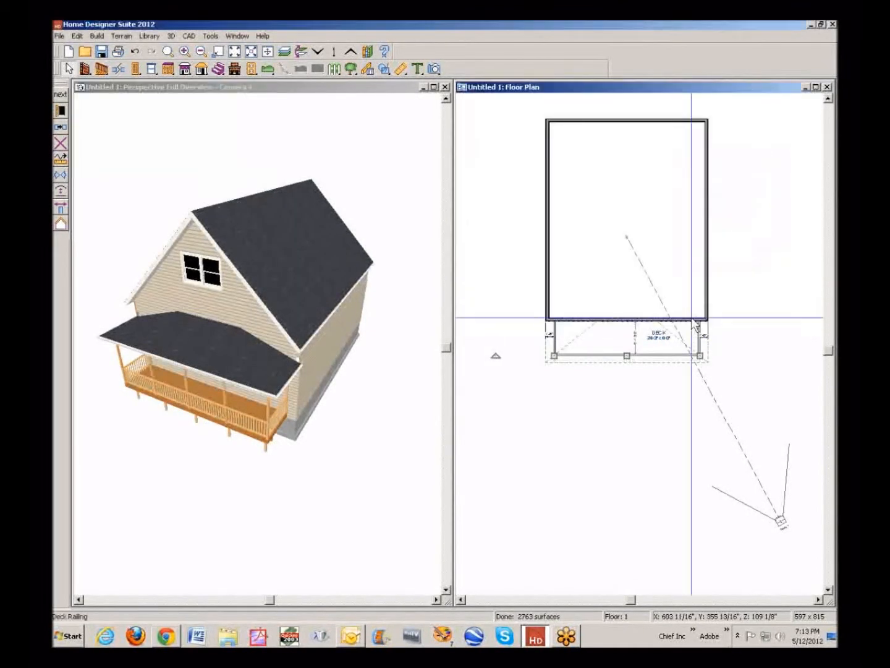
click(625, 377)
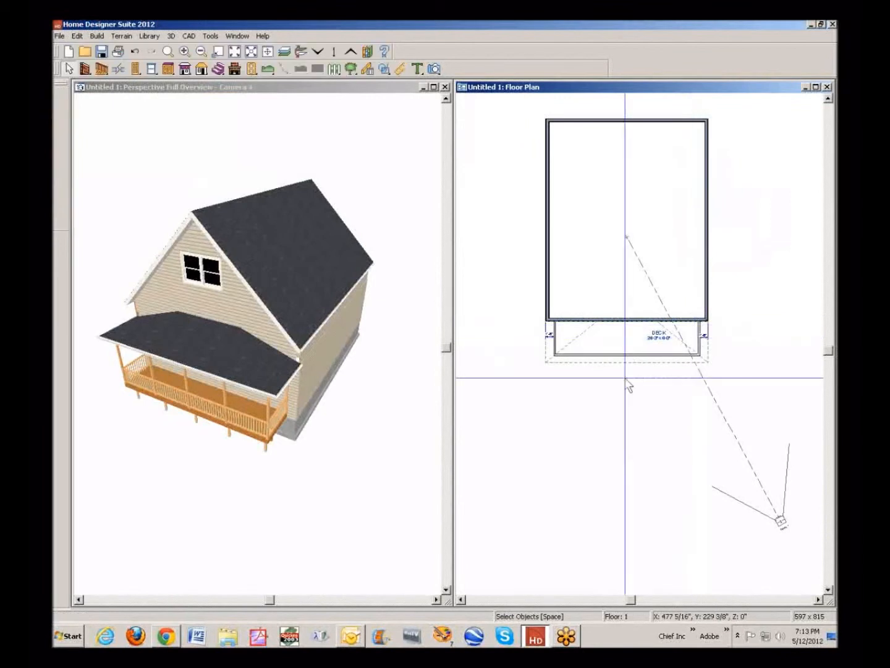
Create a terrain perimeter around the house
click(136, 69)
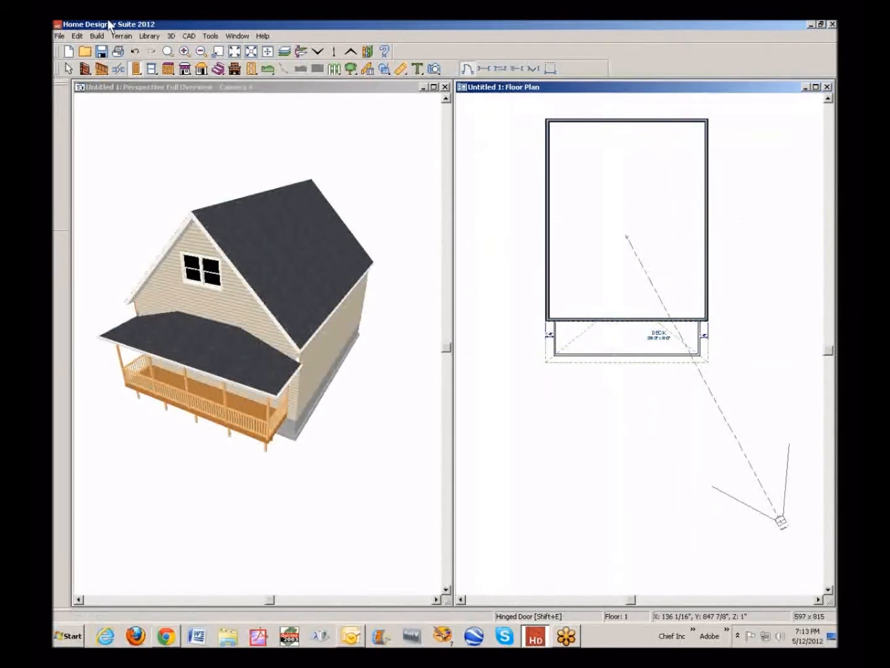
click(127, 36)
mouse_move(144, 93)
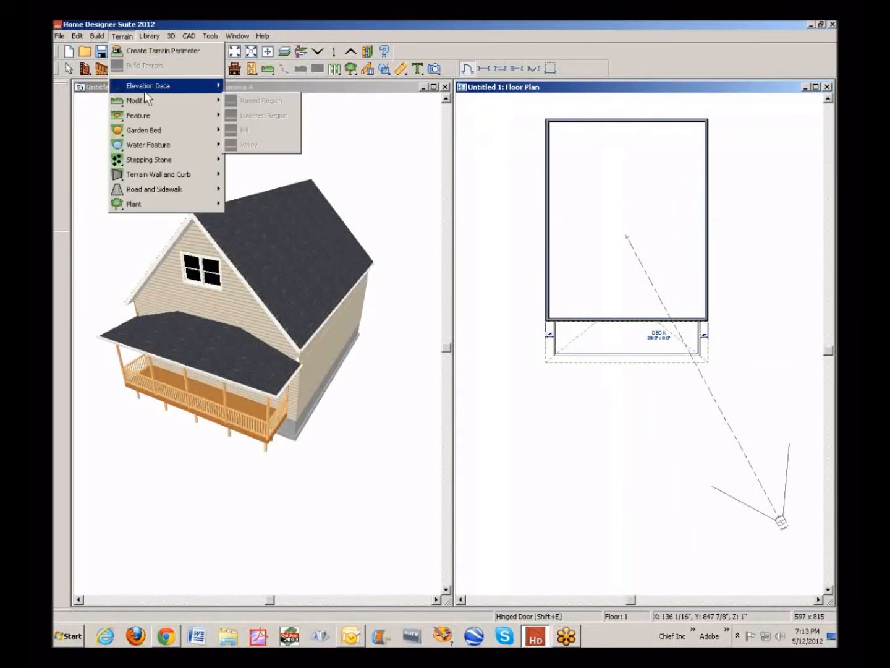
click(163, 52)
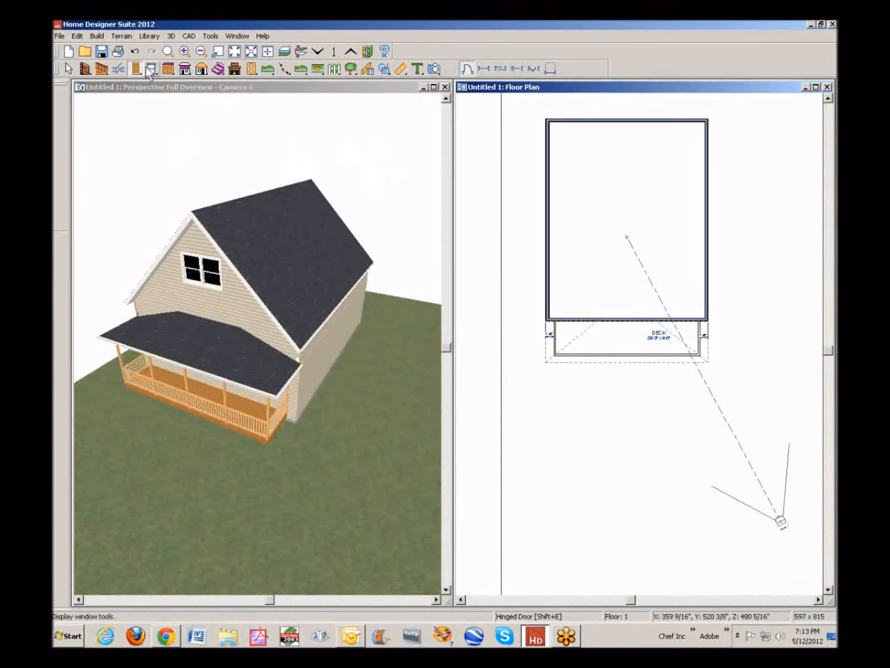
Place Click Stairs at the middle of the deck's front edge
click(218, 68)
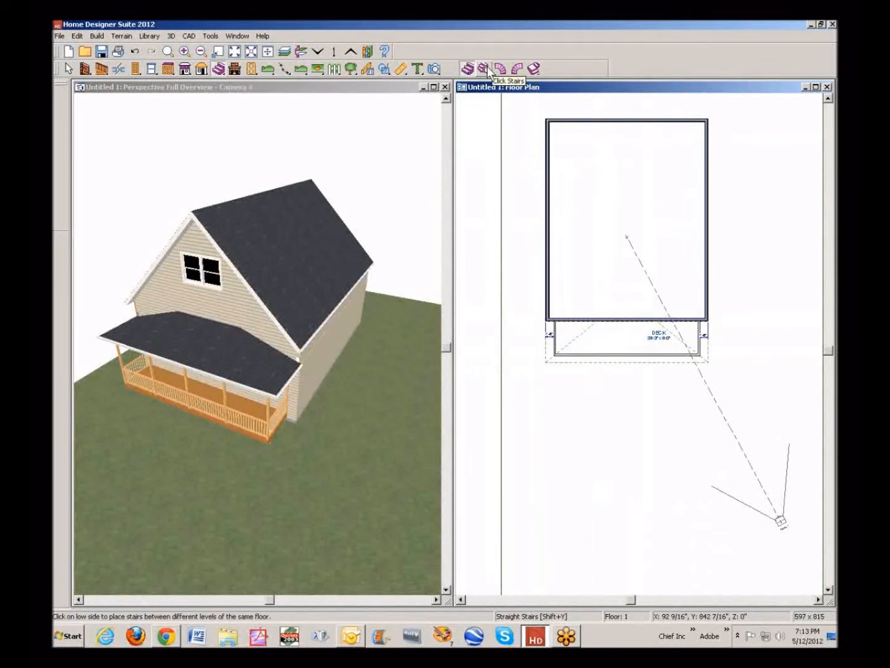
click(484, 67)
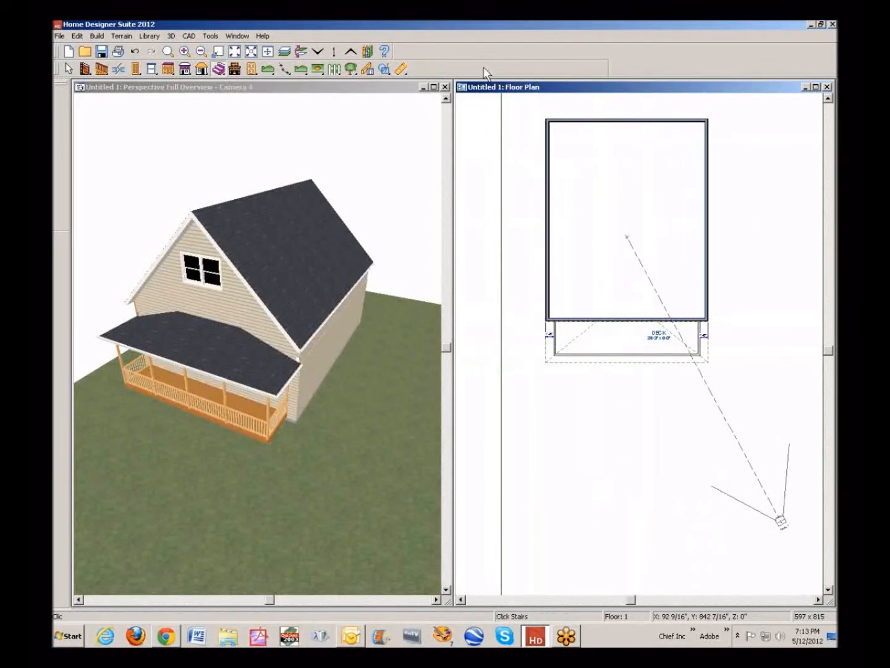
click(633, 356)
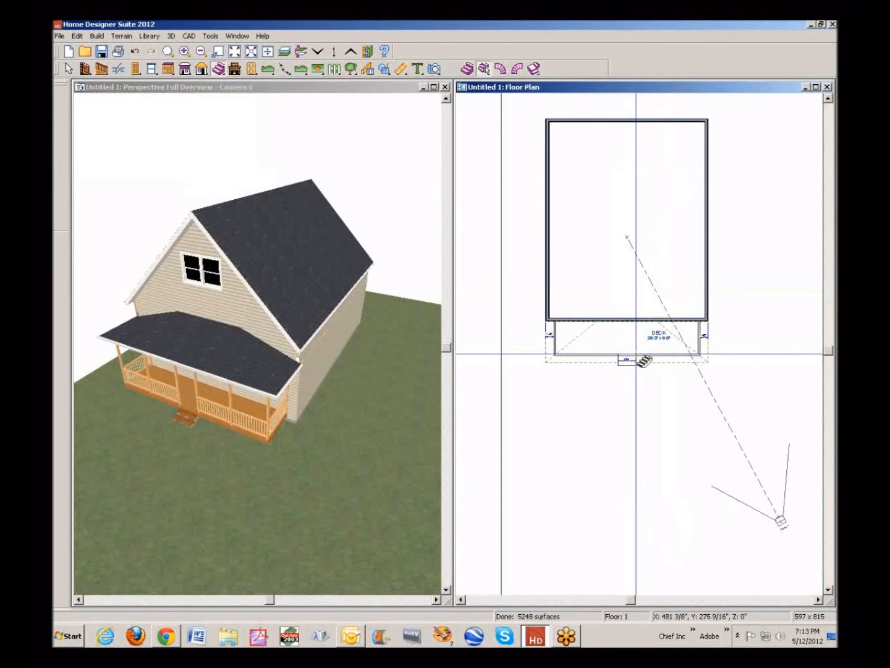
key(space)
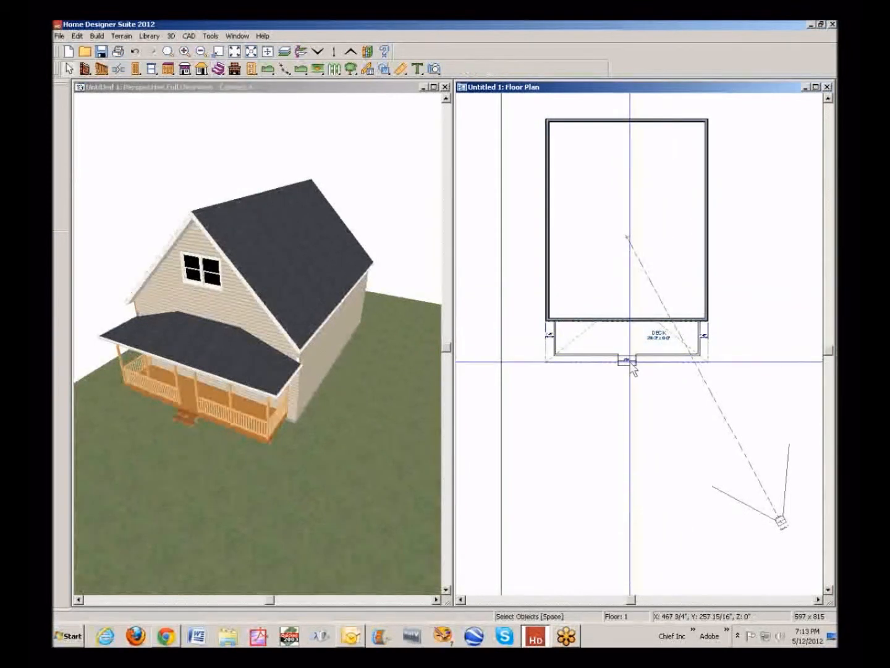
Set the width of the deck stairs to 96"
click(626, 360)
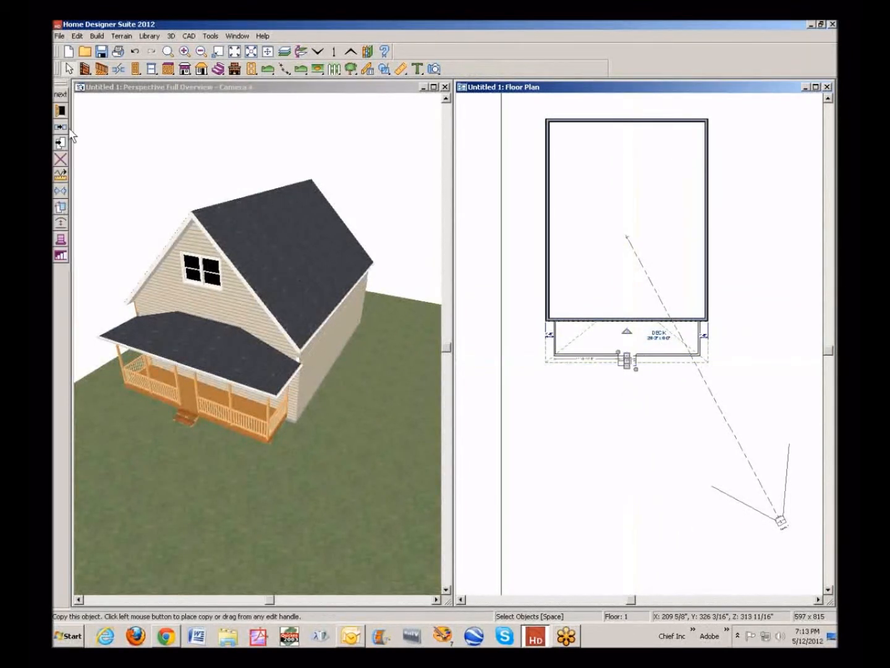
click(60, 110)
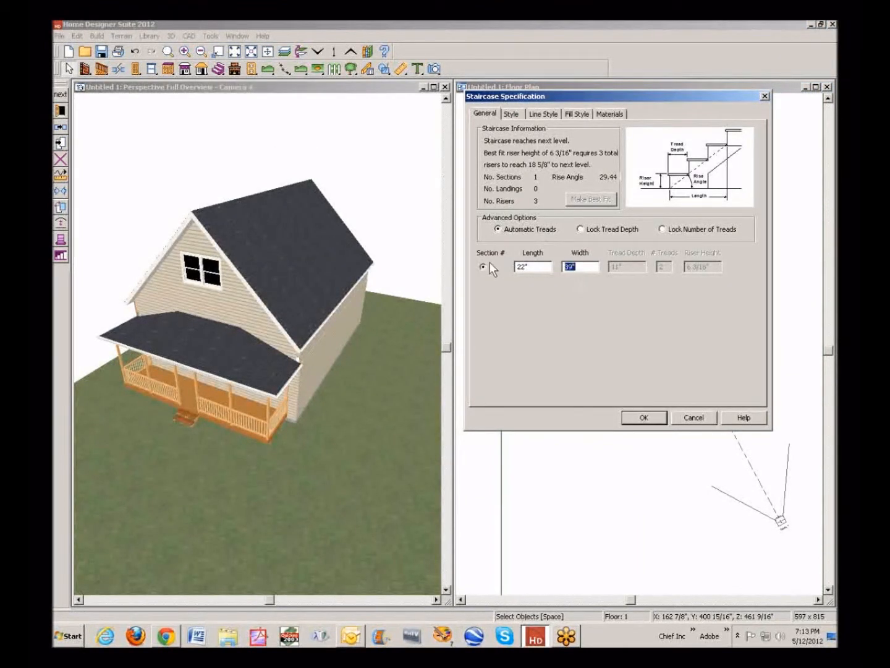
text(96)
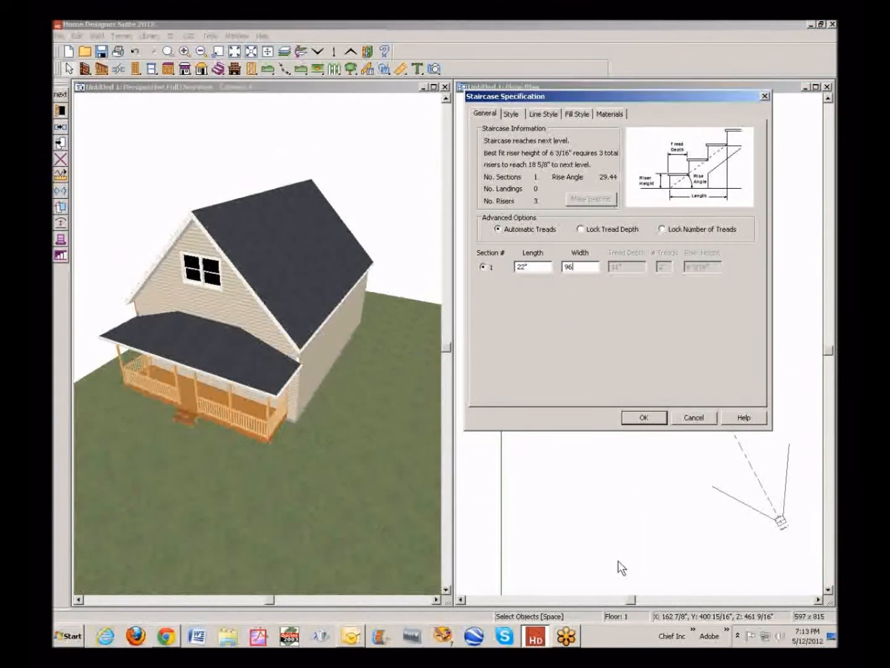
click(642, 418)
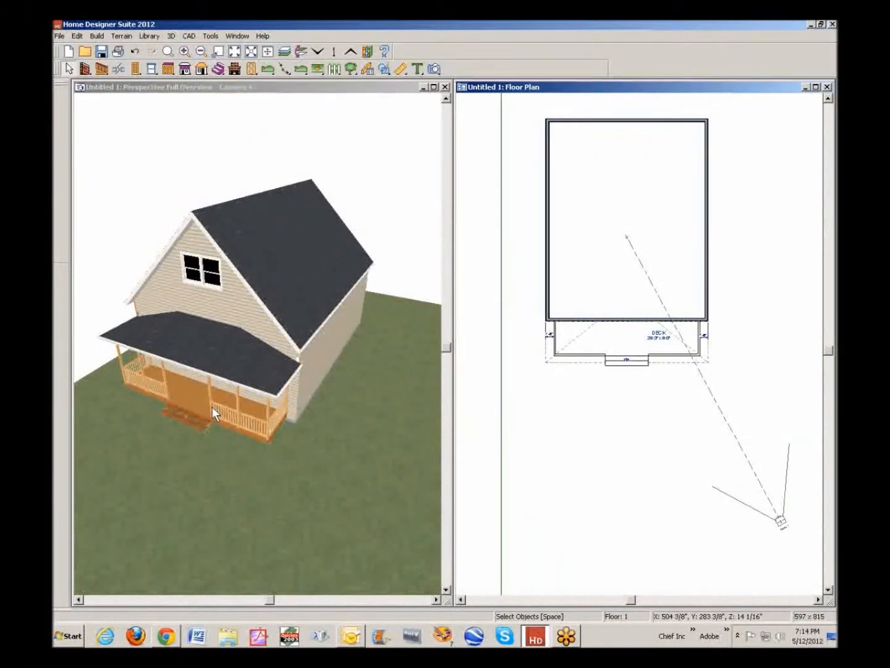
Add left and right railings to the deck stairs
double_click(627, 360)
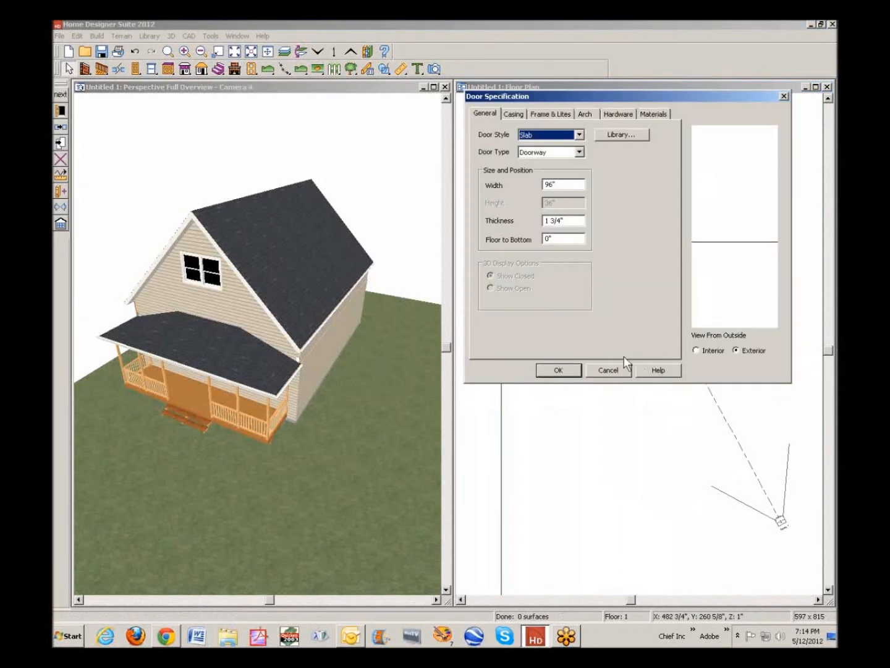
click(608, 370)
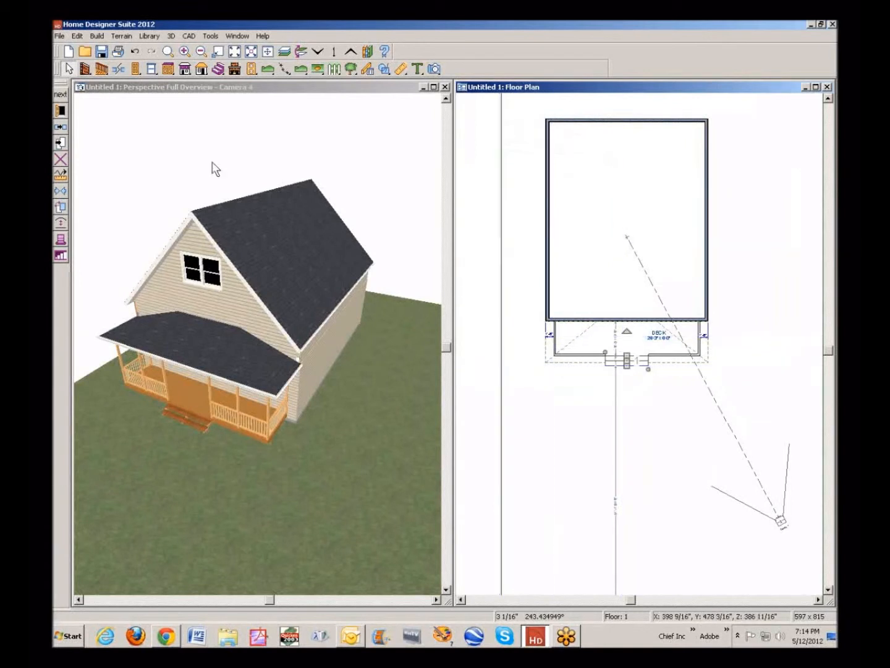
click(60, 110)
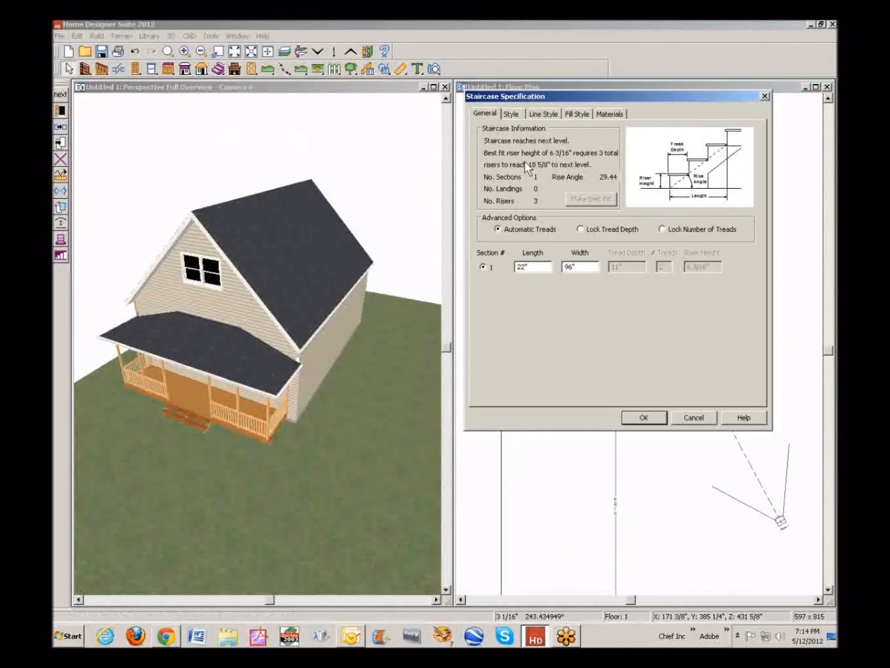
click(511, 114)
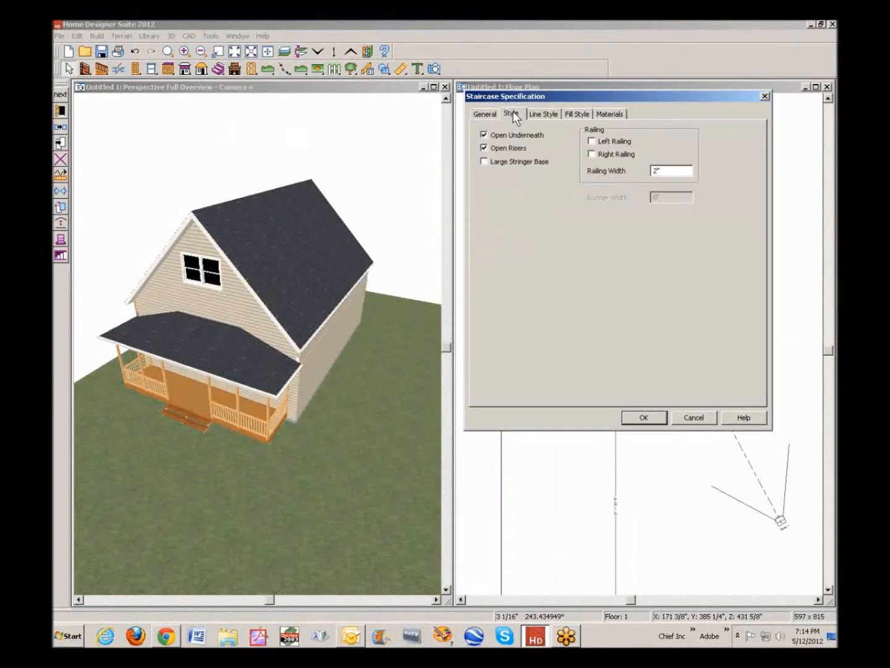
click(594, 153)
click(654, 418)
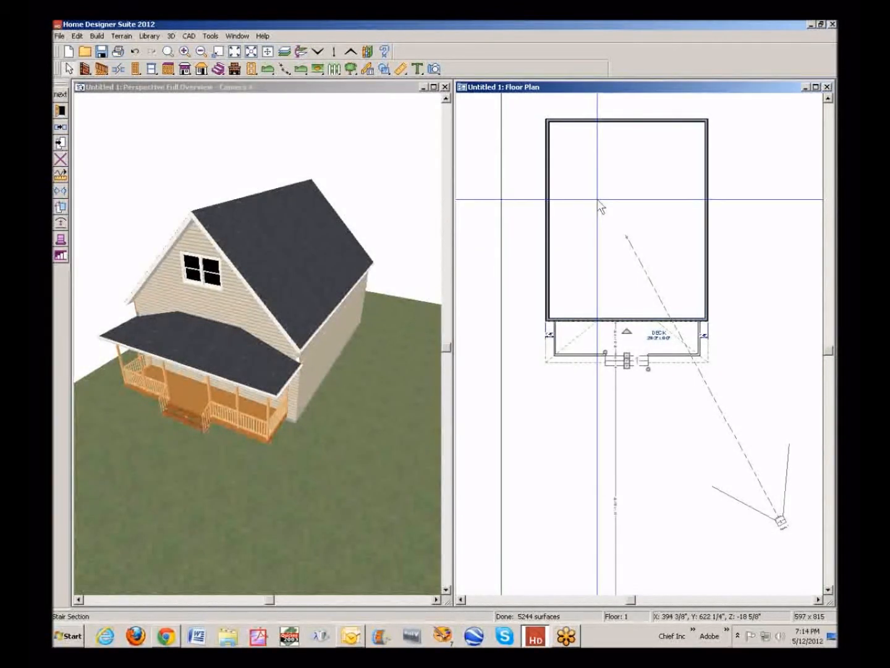
Set the second-floor room's finished ceiling height to 18"
click(351, 51)
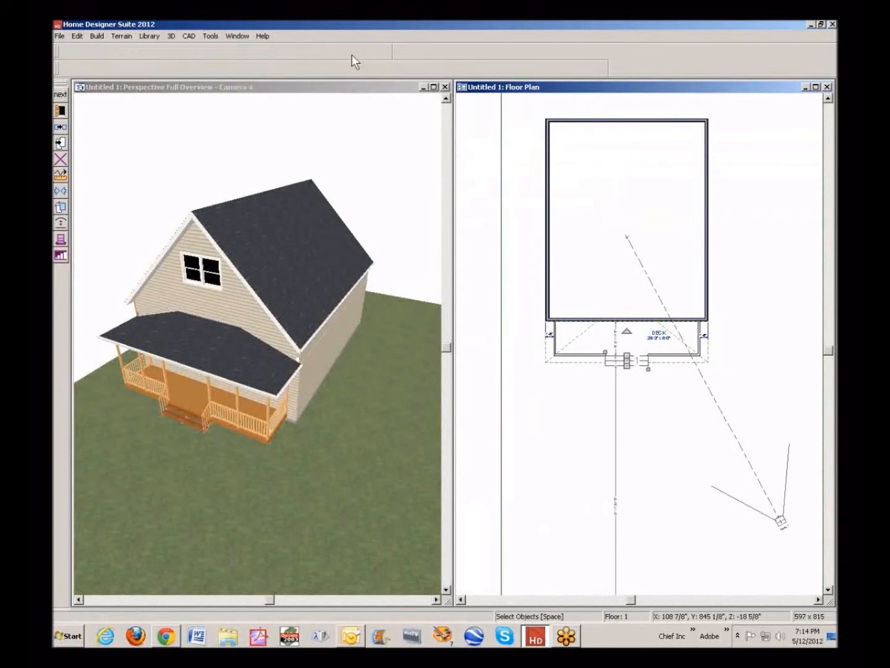
double_click(590, 166)
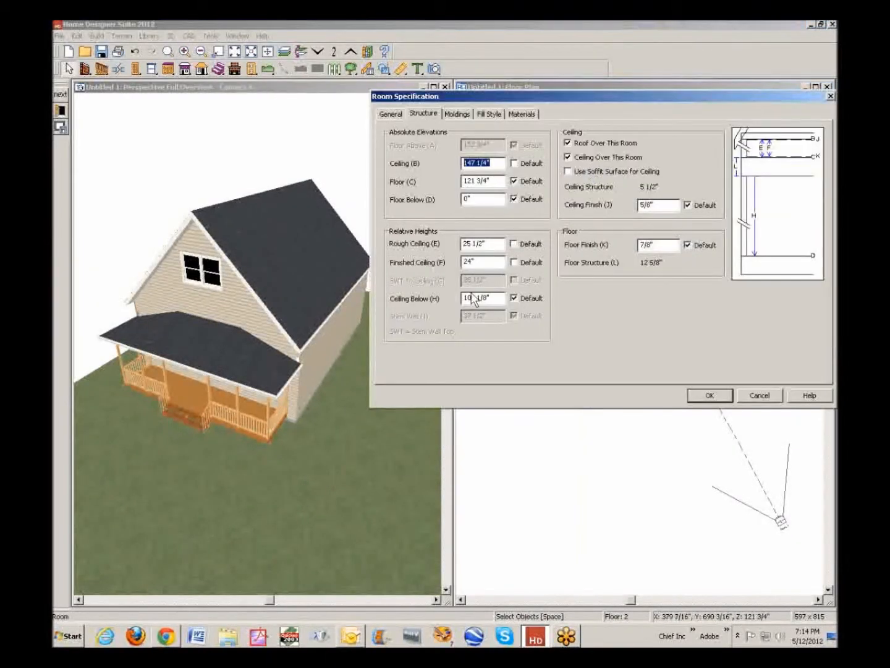
drag(481, 261, 409, 261)
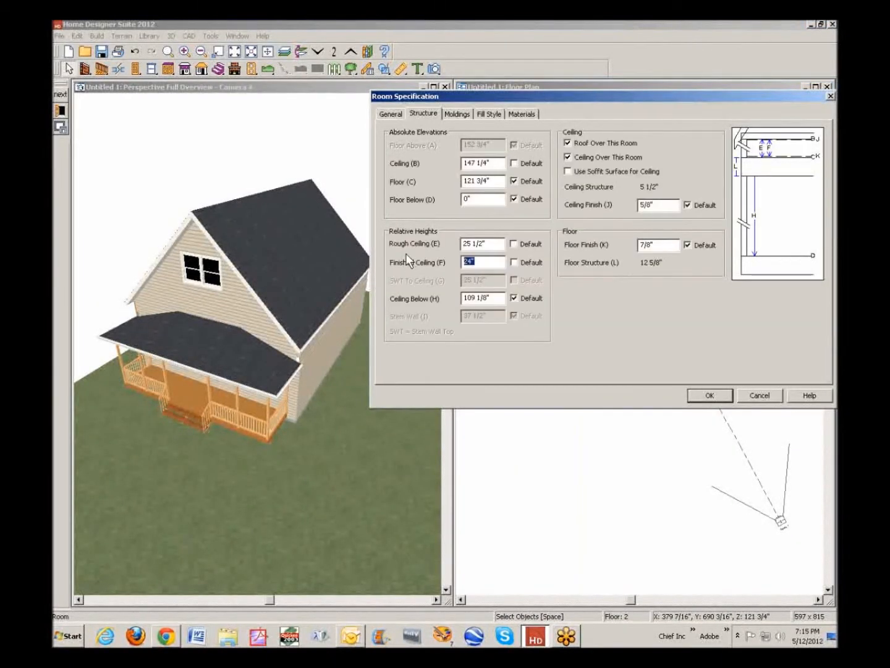
text(18)
click(720, 399)
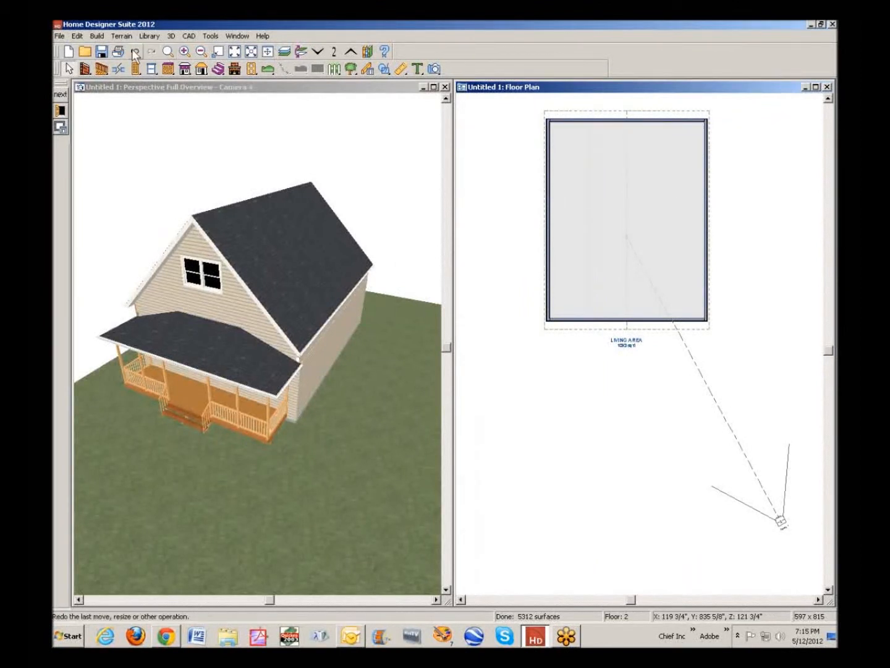
Turn off Auto Rebuild Roofs in the Build Roof settings and apply them
click(105, 36)
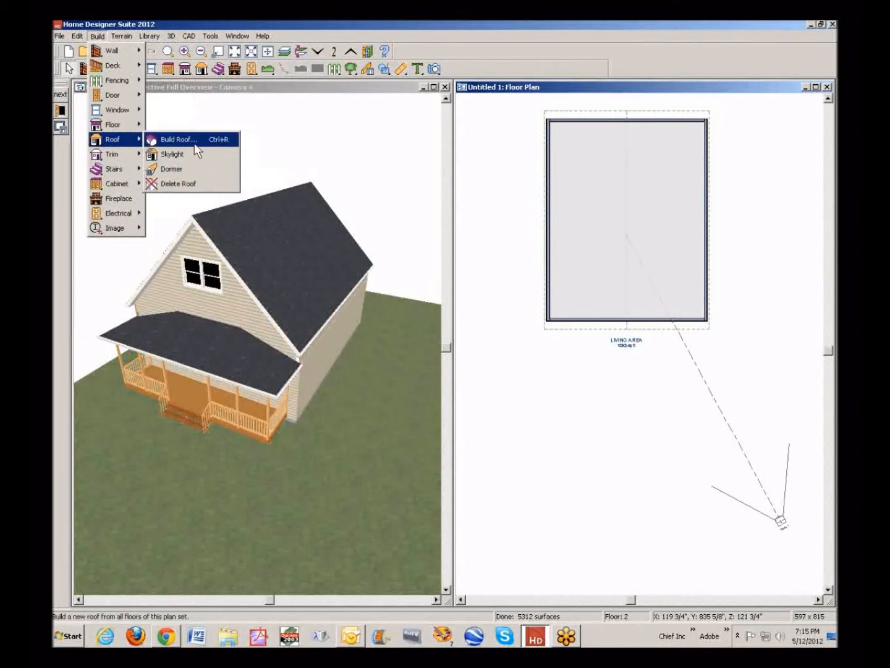
click(195, 143)
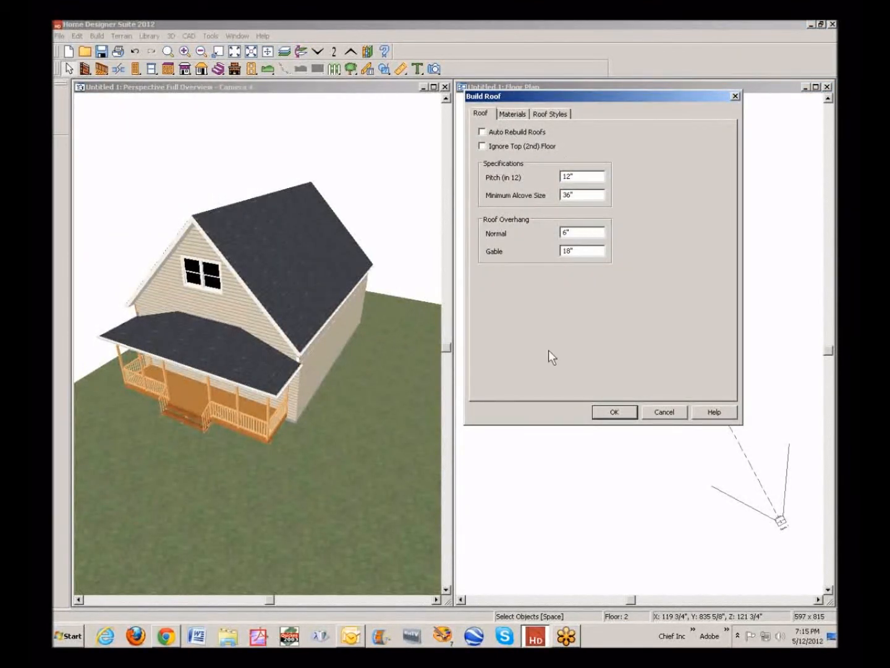
click(636, 414)
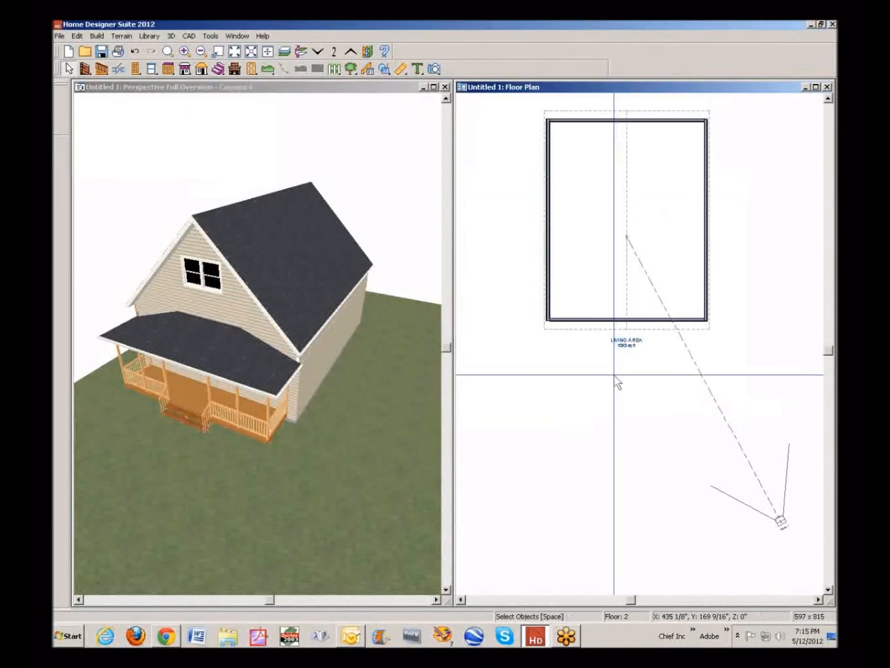
Reset the second-floor room's finished ceiling to its default height of 96"
right_click(582, 270)
click(642, 308)
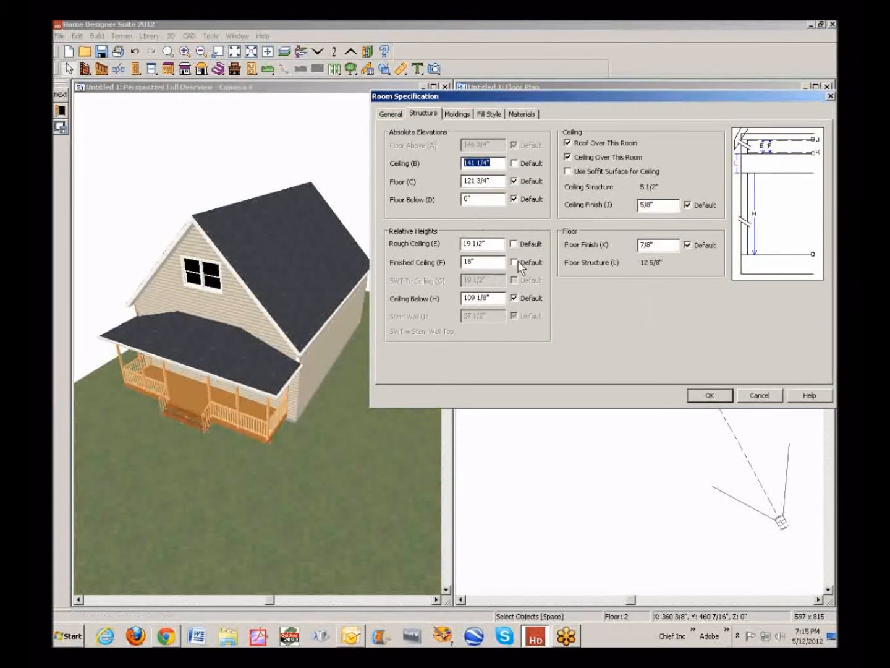
click(518, 262)
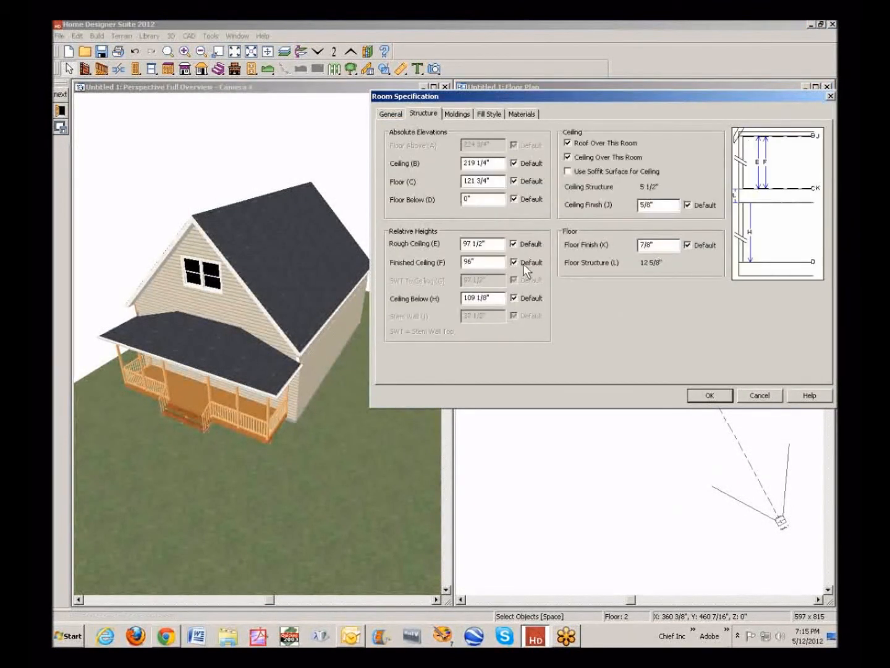
click(709, 397)
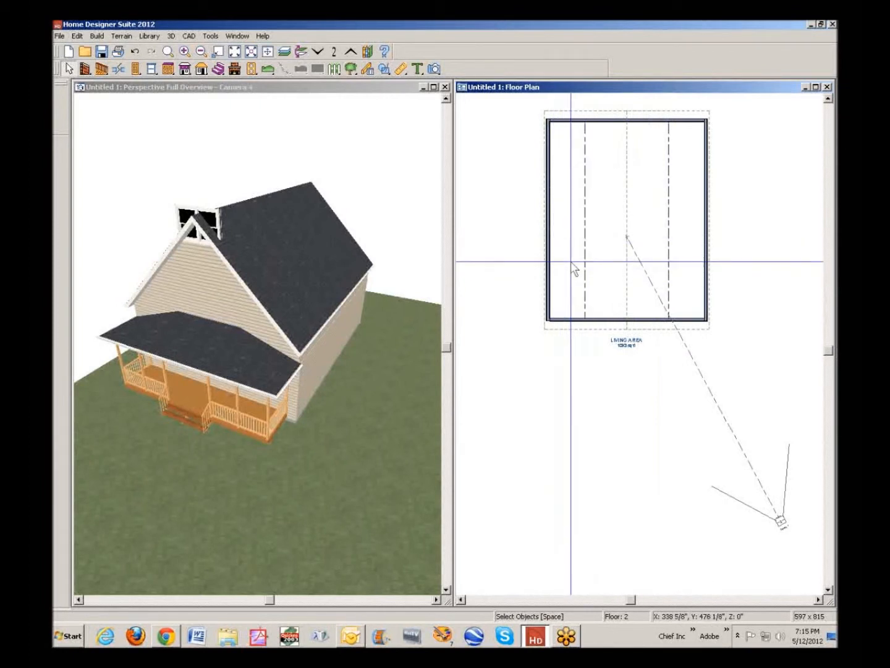
Inspect the second floor's low side walls and sloped gable walls in a perspective doll house view, and close it
click(617, 175)
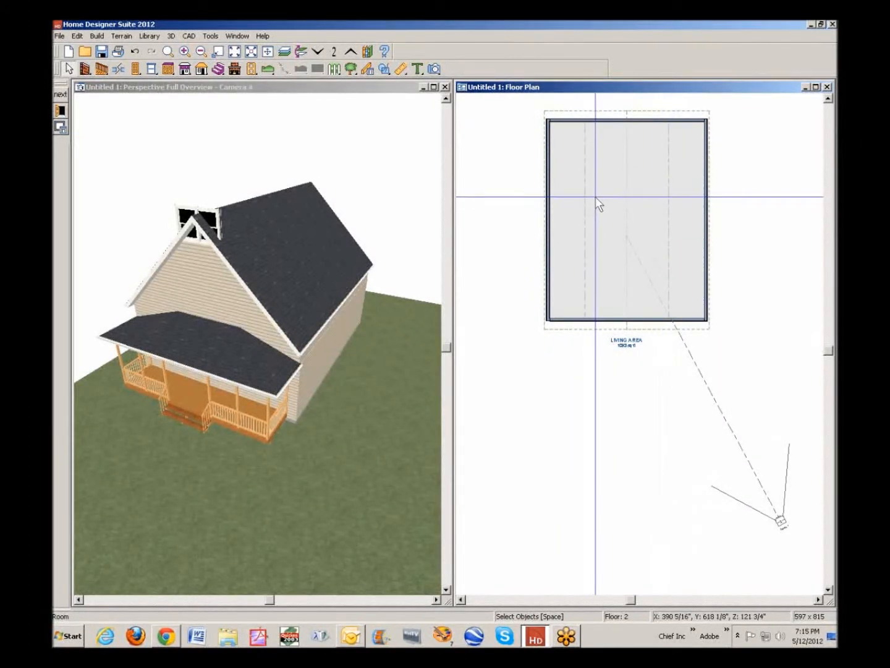
click(434, 68)
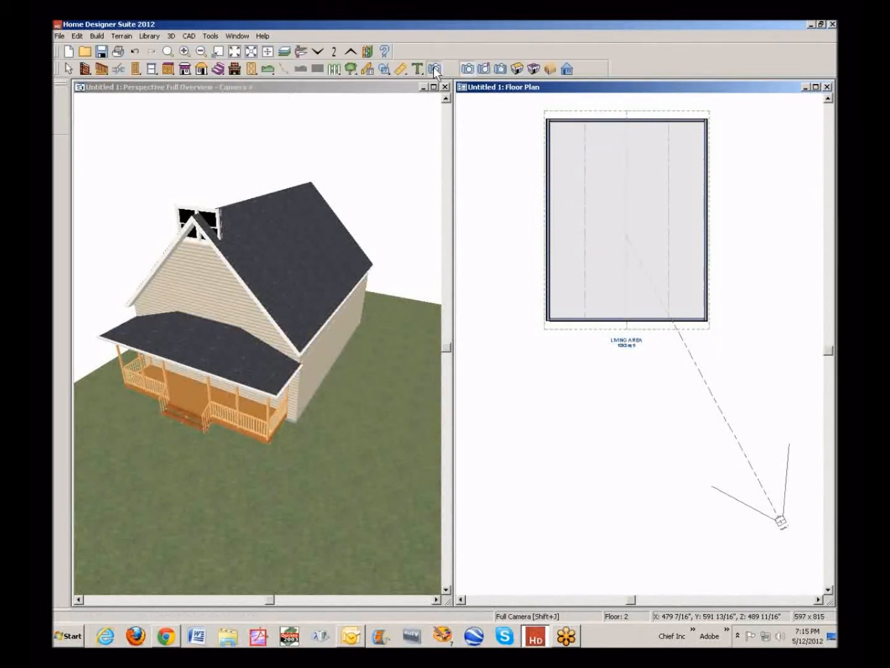
click(533, 69)
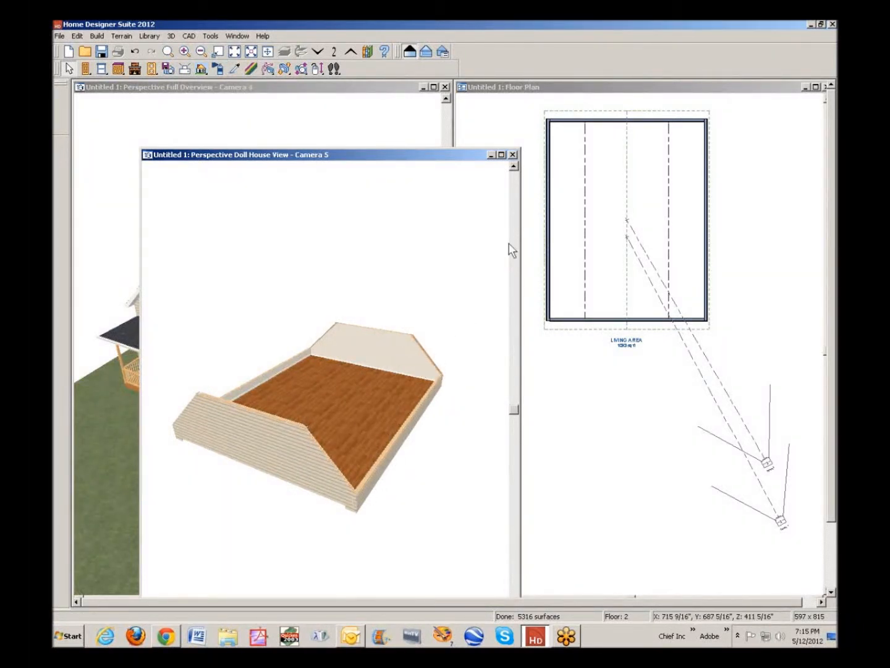
click(512, 155)
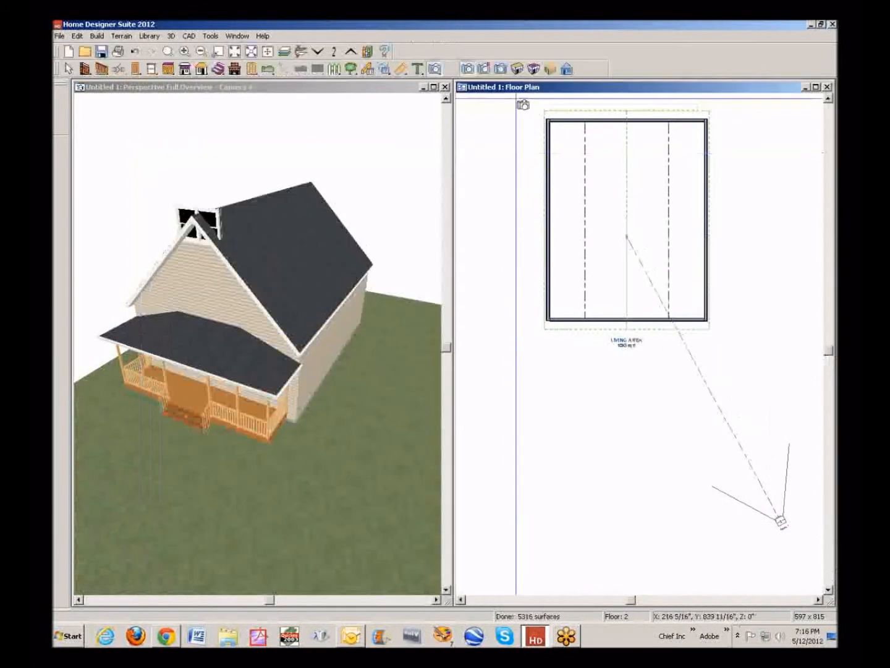
Inspect the second-floor interior through a full camera aimed at the front wall, and close the camera view
drag(626, 141, 612, 258)
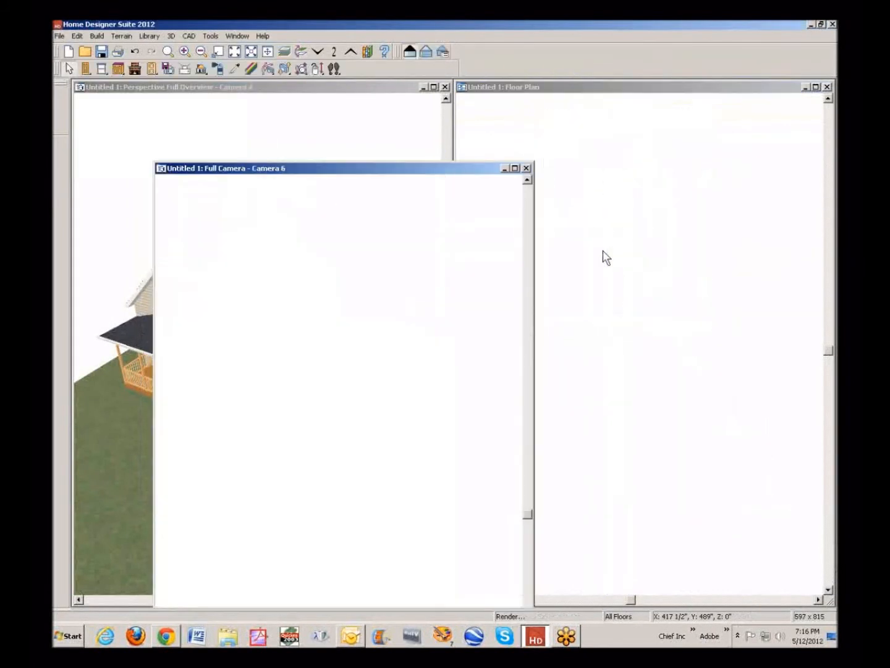
scroll(439, 284, down, 1)
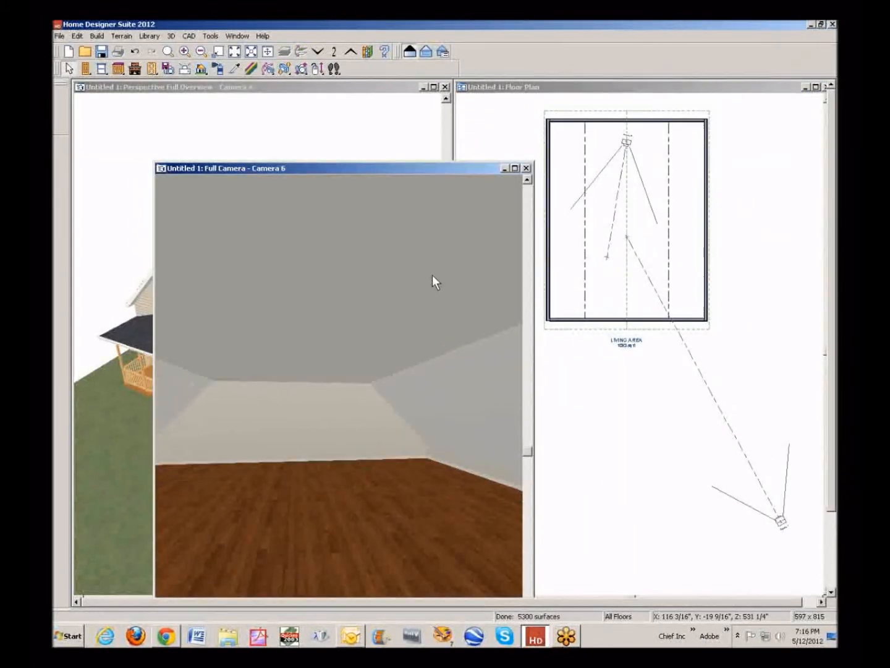
click(525, 169)
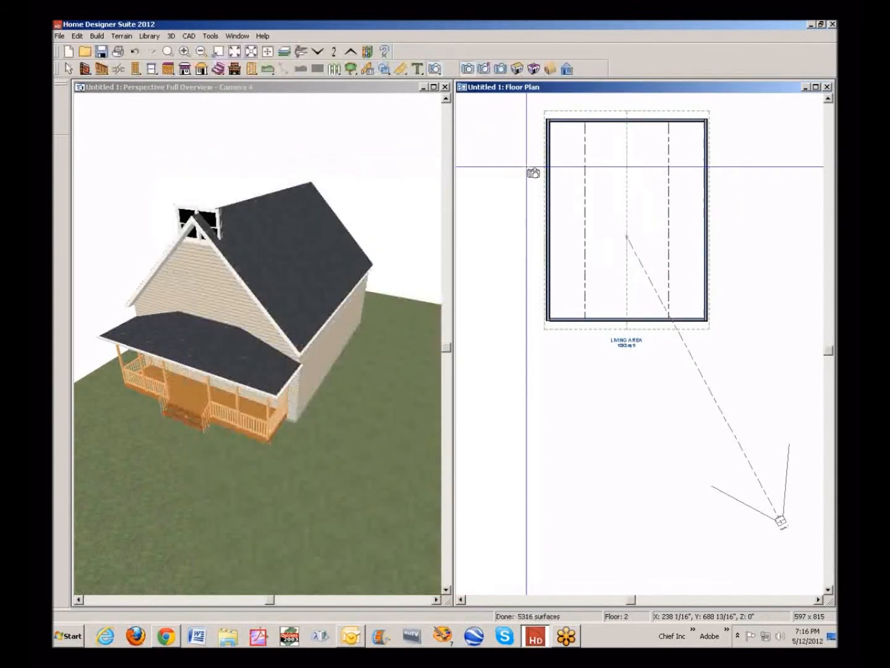
Delete the two front gable windows that stick out above the roof
click(216, 229)
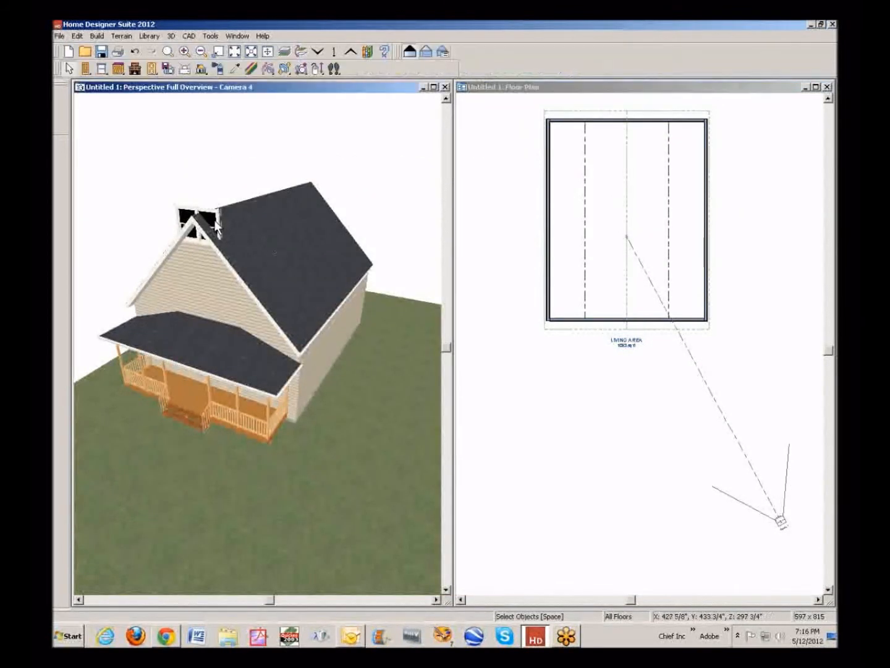
click(192, 227)
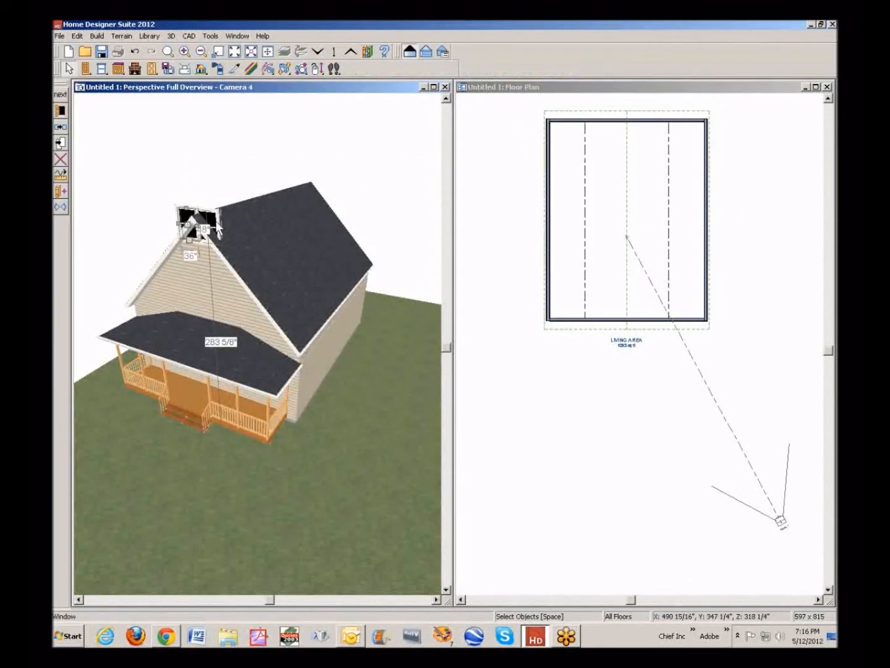
key(Delete)
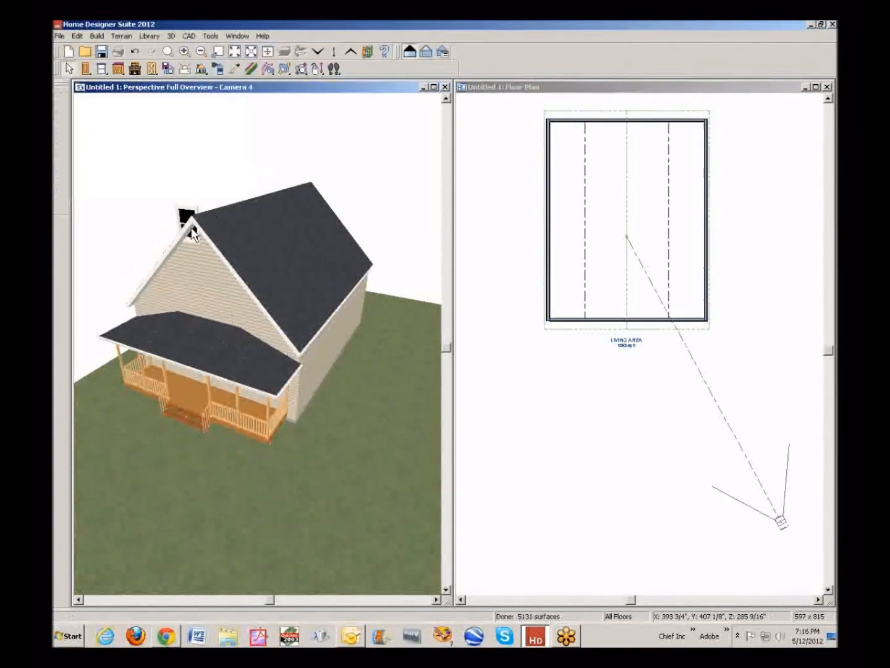
click(188, 216)
key(Delete)
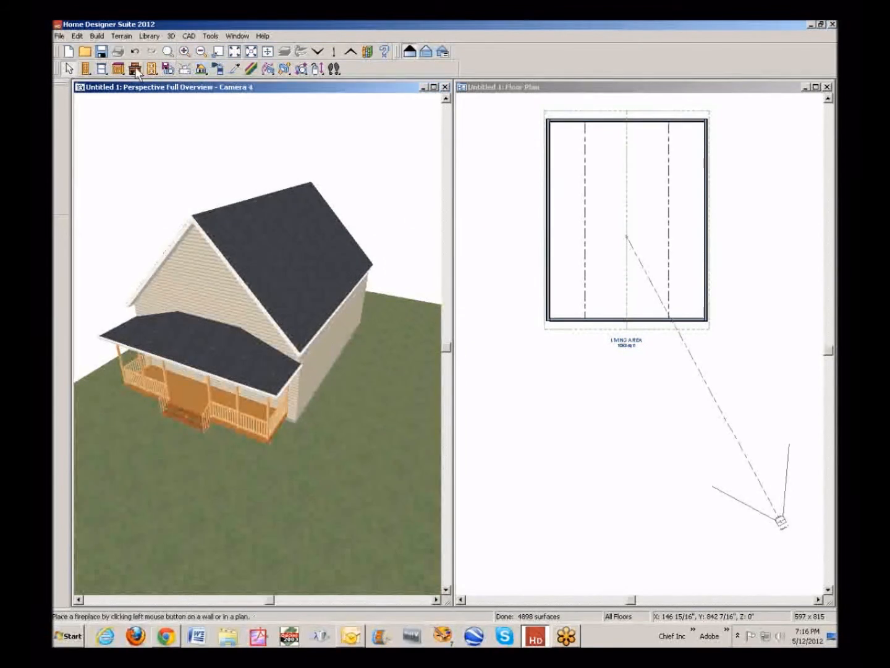
Place two windows in the second floor's front wall, one on each side of the ridge line
click(101, 69)
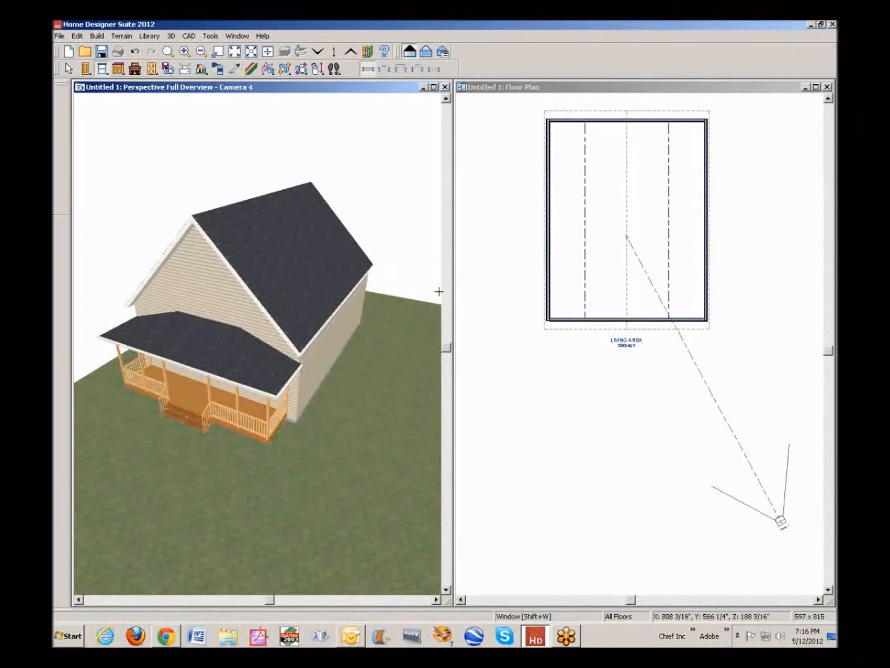
click(603, 319)
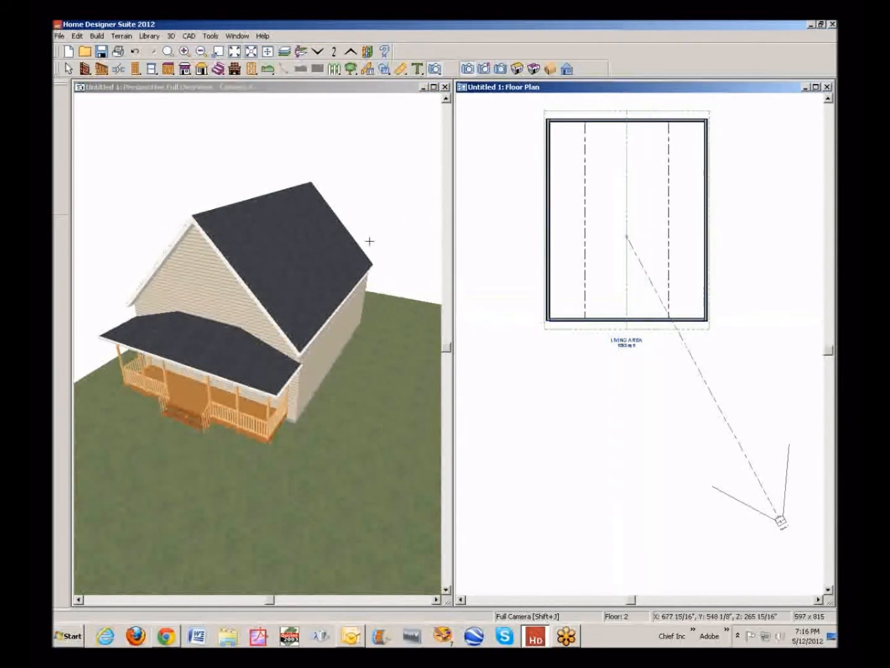
click(151, 69)
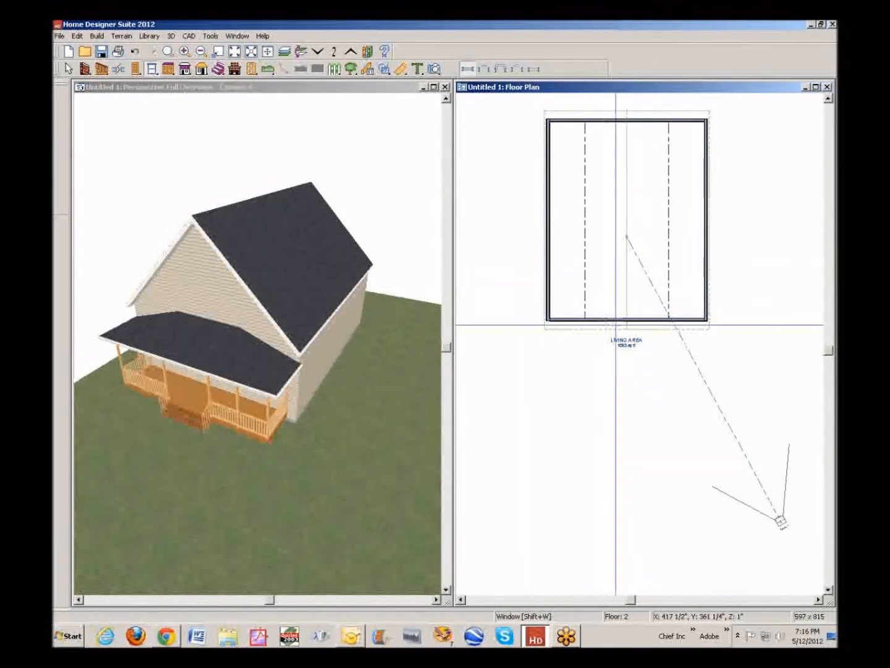
click(606, 319)
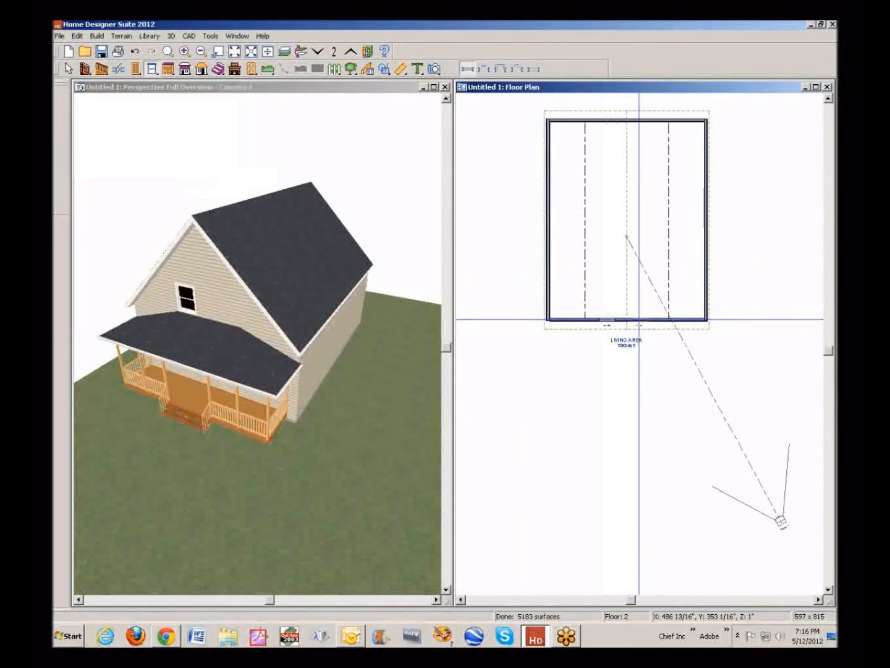
click(639, 320)
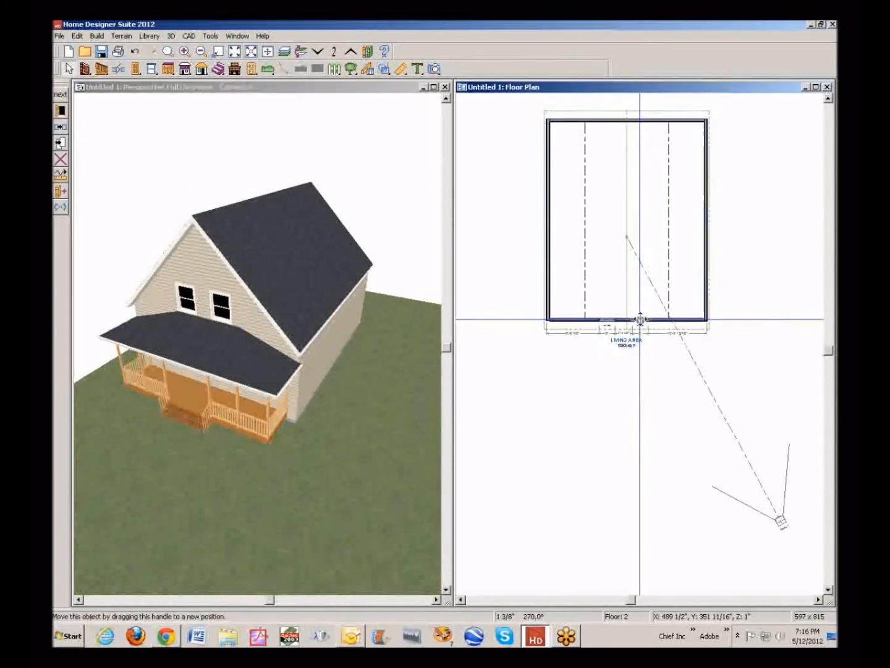
Move the two new front windows side by side at the middle of the second-floor gable wall
click(609, 319)
drag(607, 320, 634, 320)
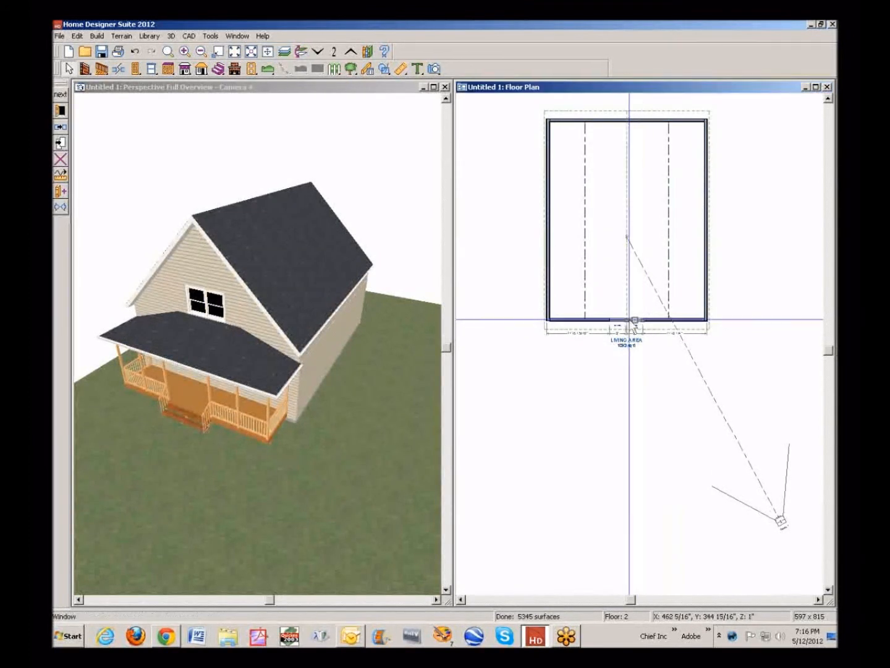
click(621, 380)
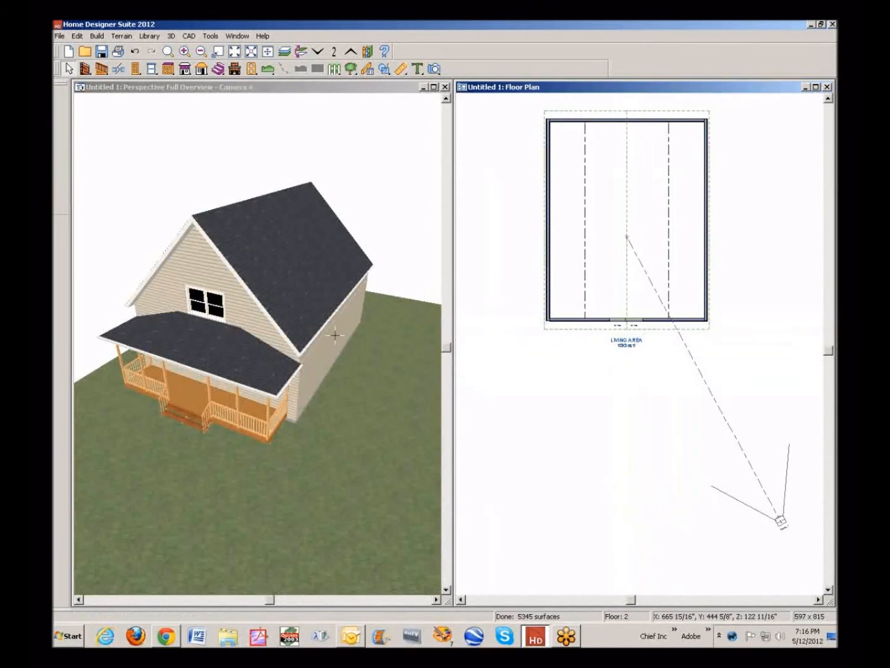